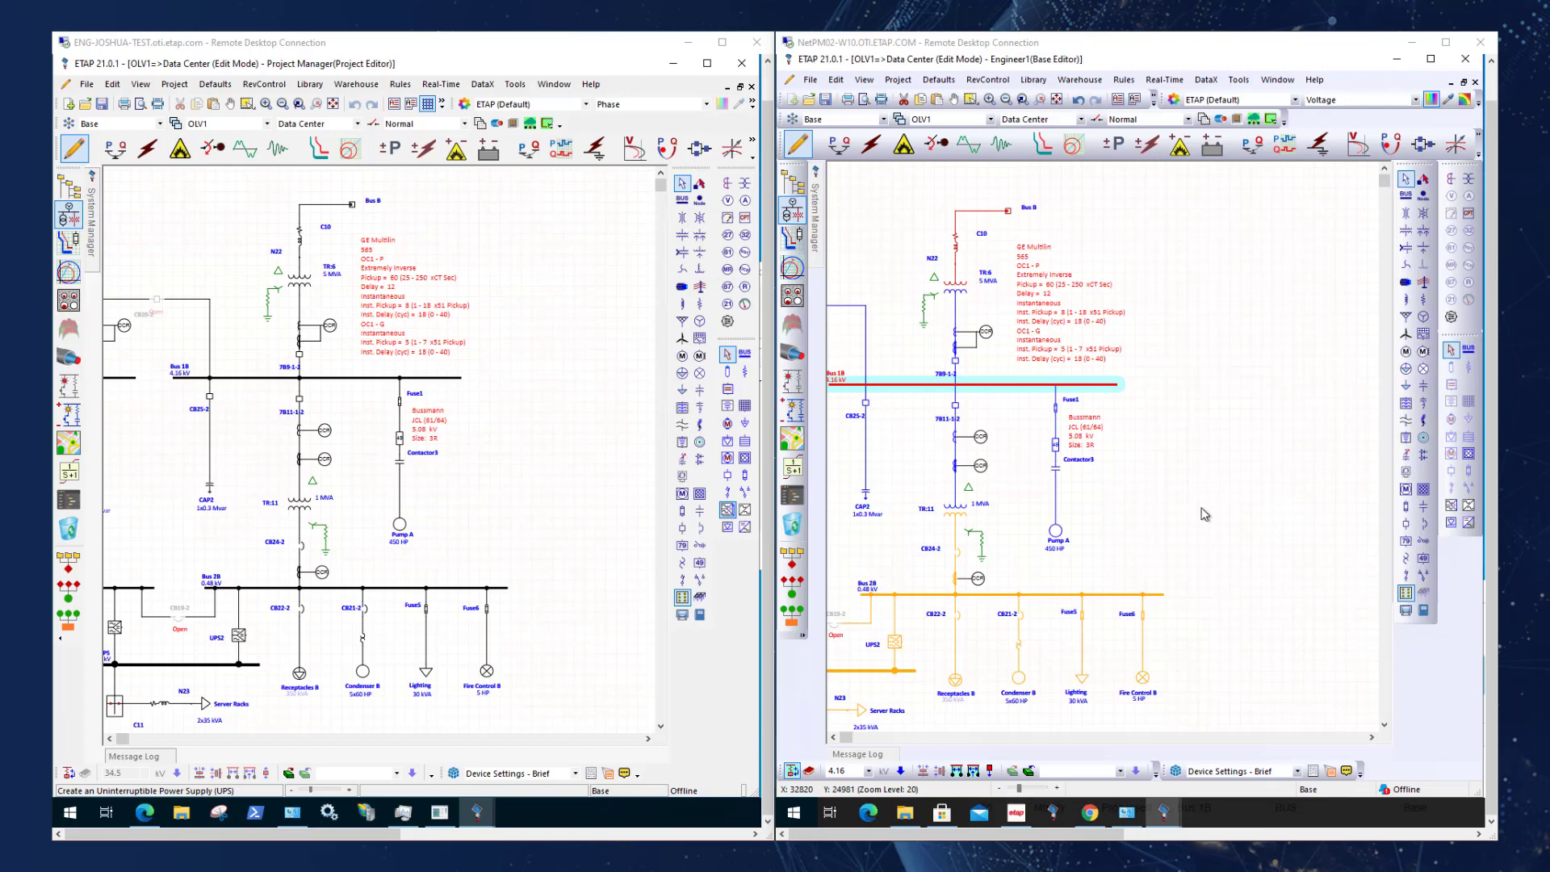
# Step: With Auto Build on, add motors Mtr7–Mtr9 to Bus 1B, each fed through Fuse12–Fuse14
pyautogui.click(1224, 532)
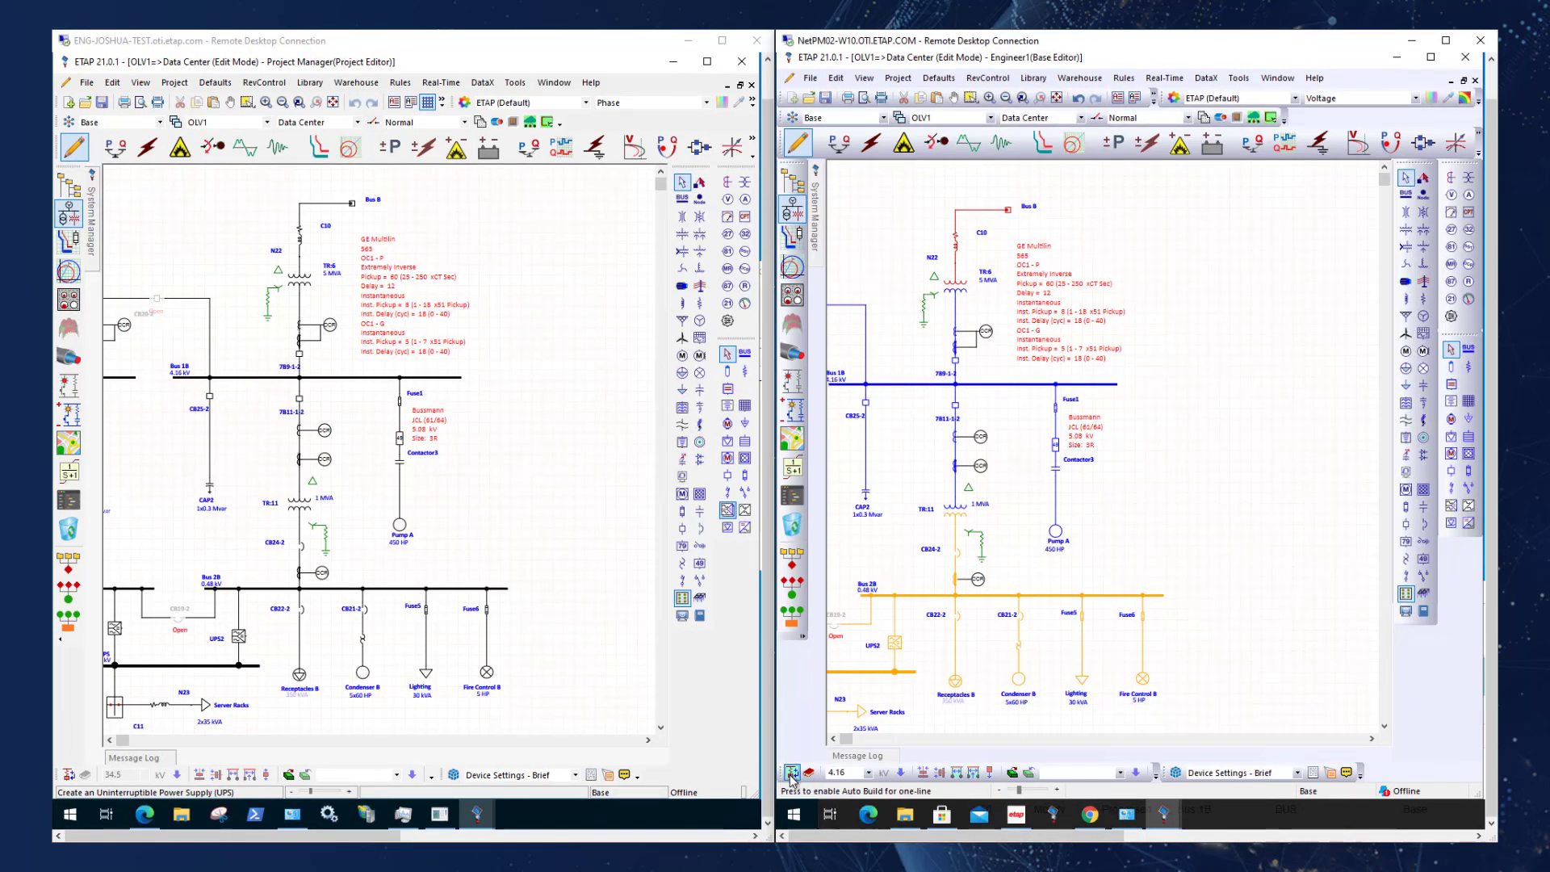
pyautogui.click(1113, 386)
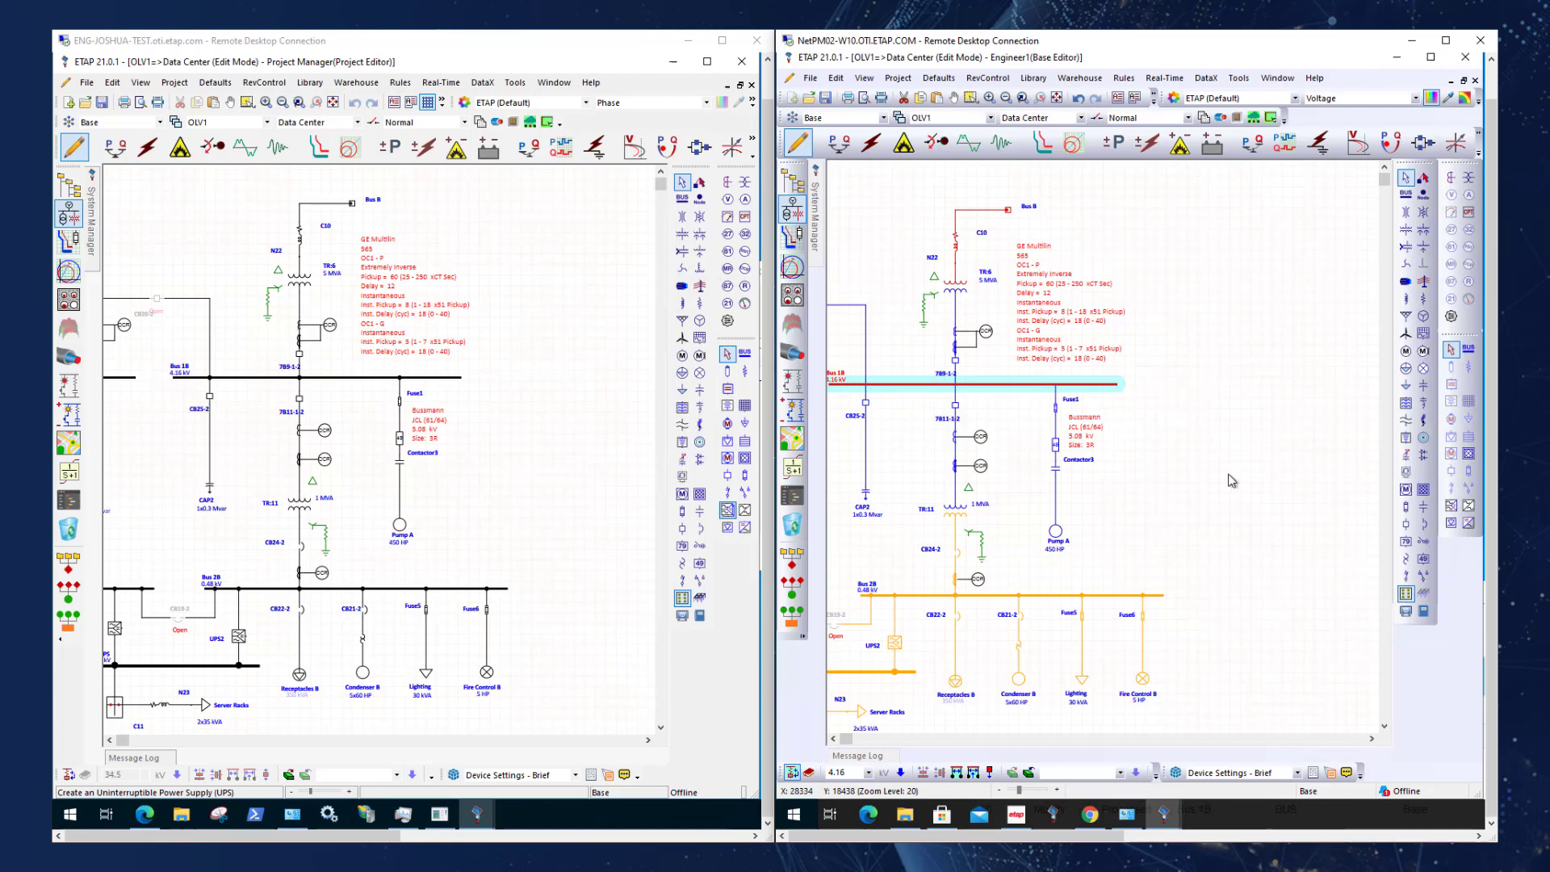
pyautogui.click(1406, 352)
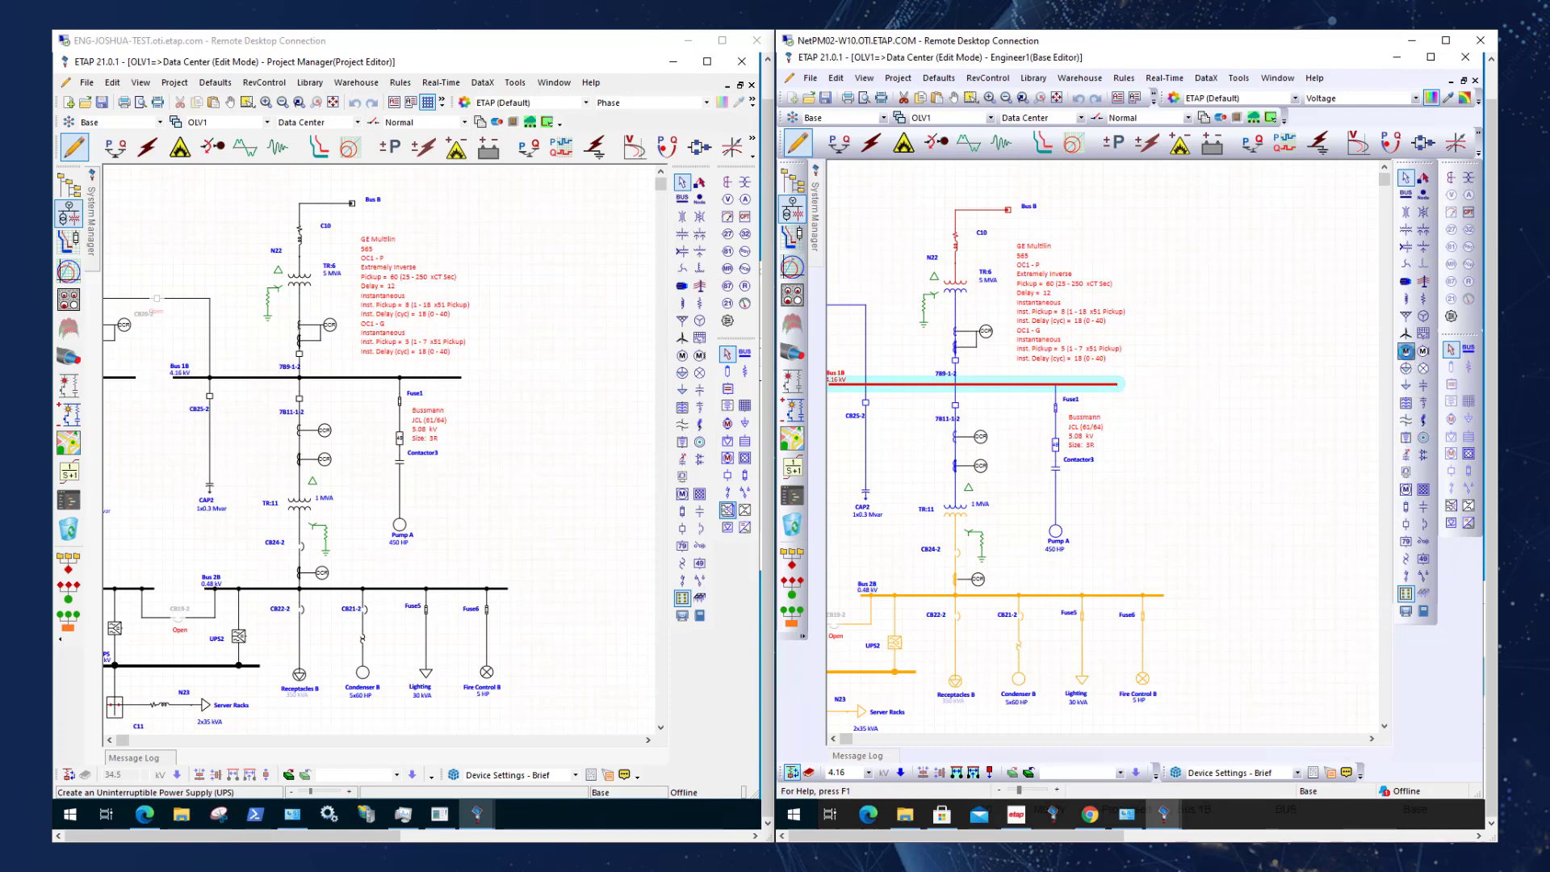
pyautogui.click(1406, 352)
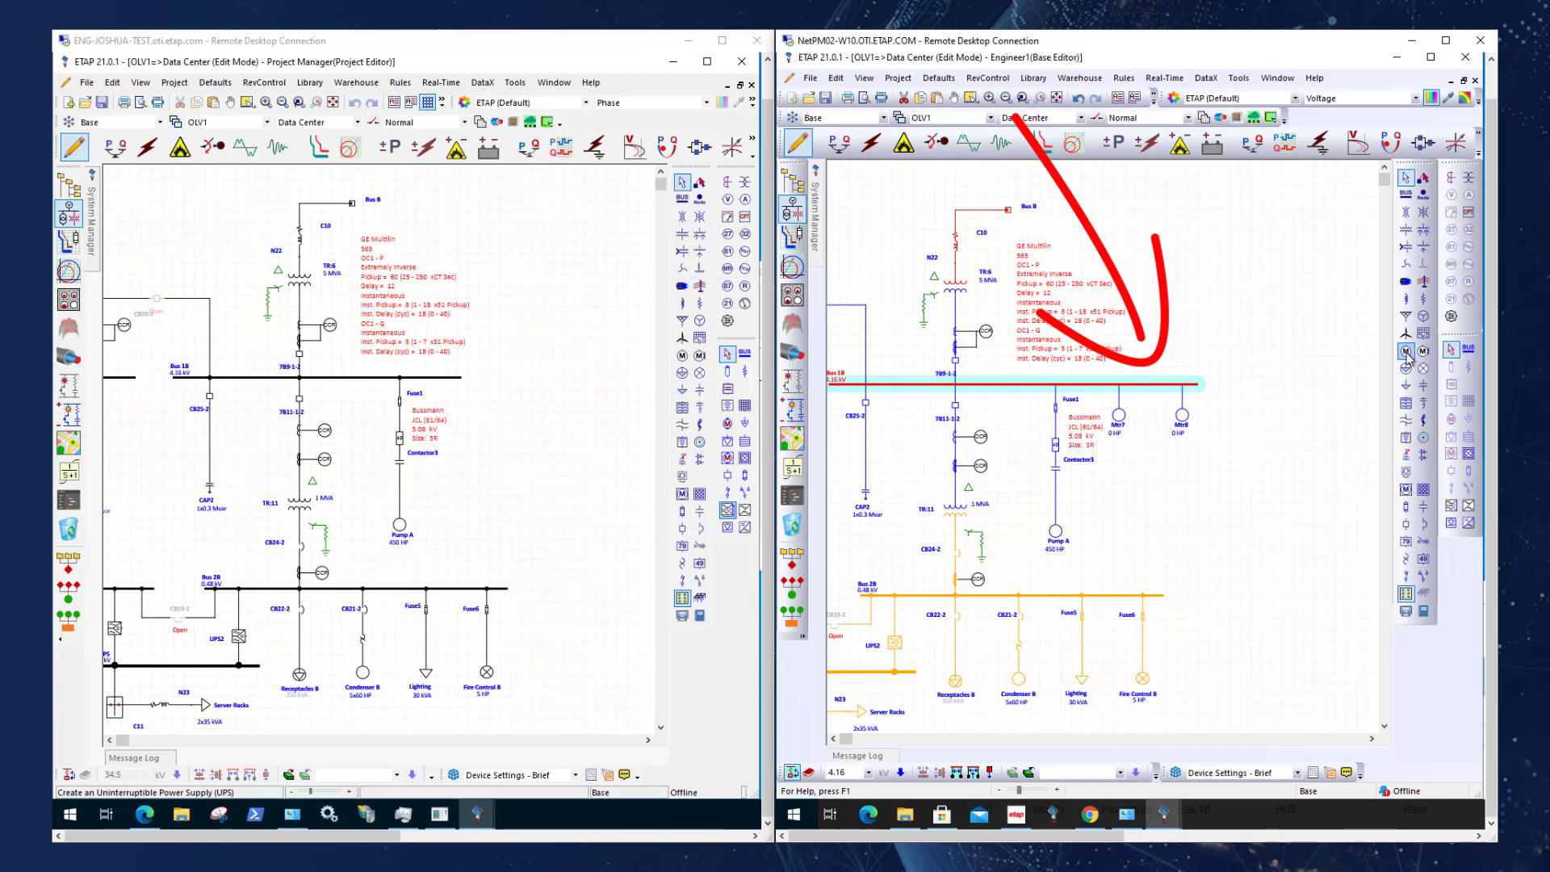
pyautogui.click(1406, 352)
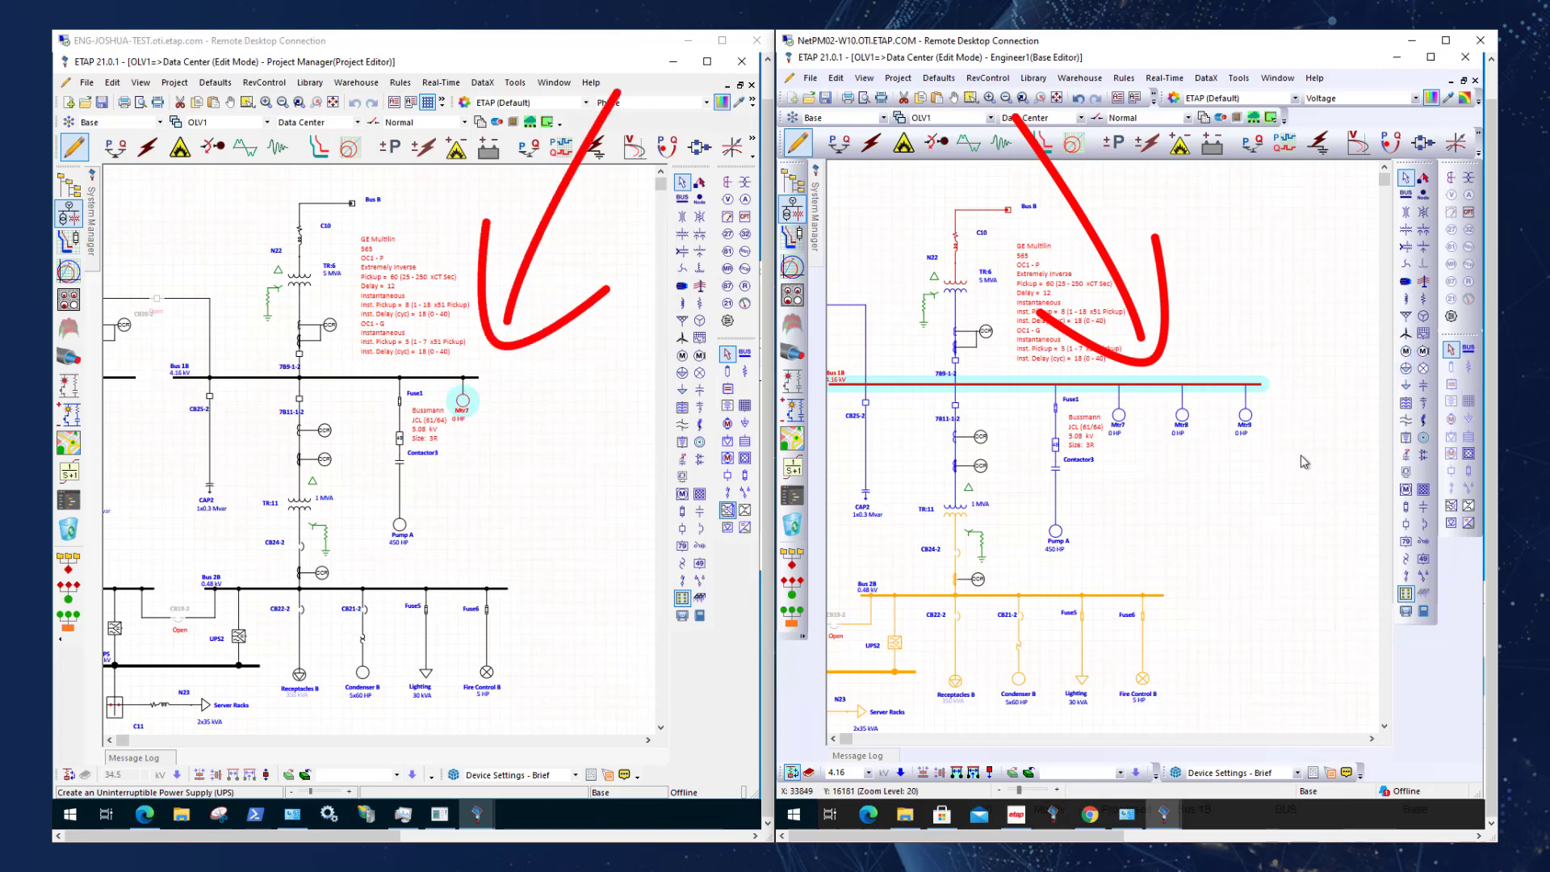
pyautogui.moveTo(1300, 455); pyautogui.dragTo(1112, 414)
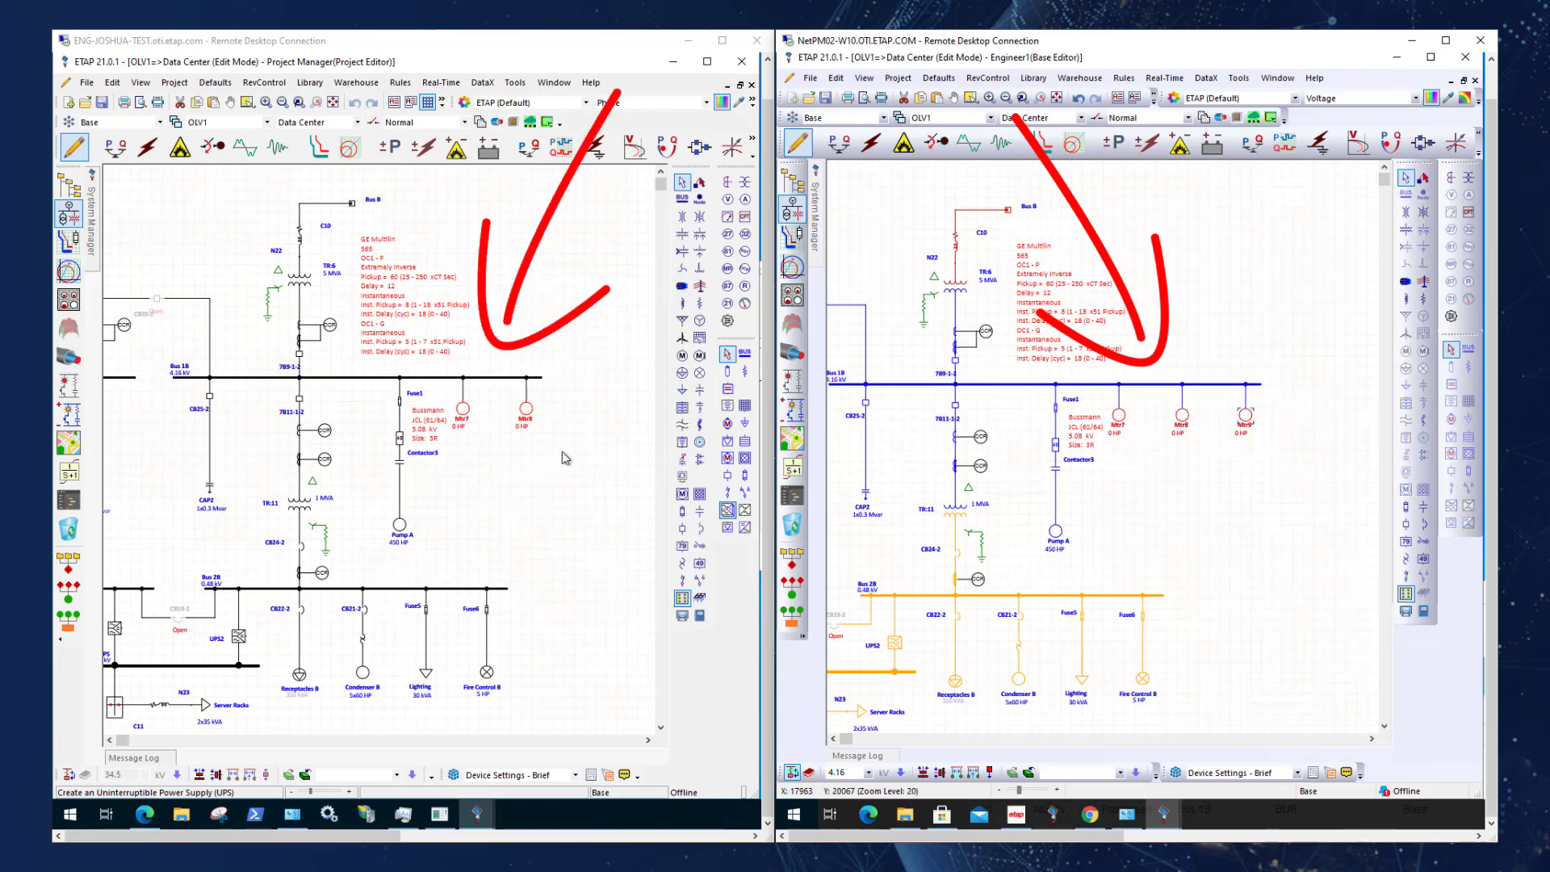
pyautogui.click(1406, 517)
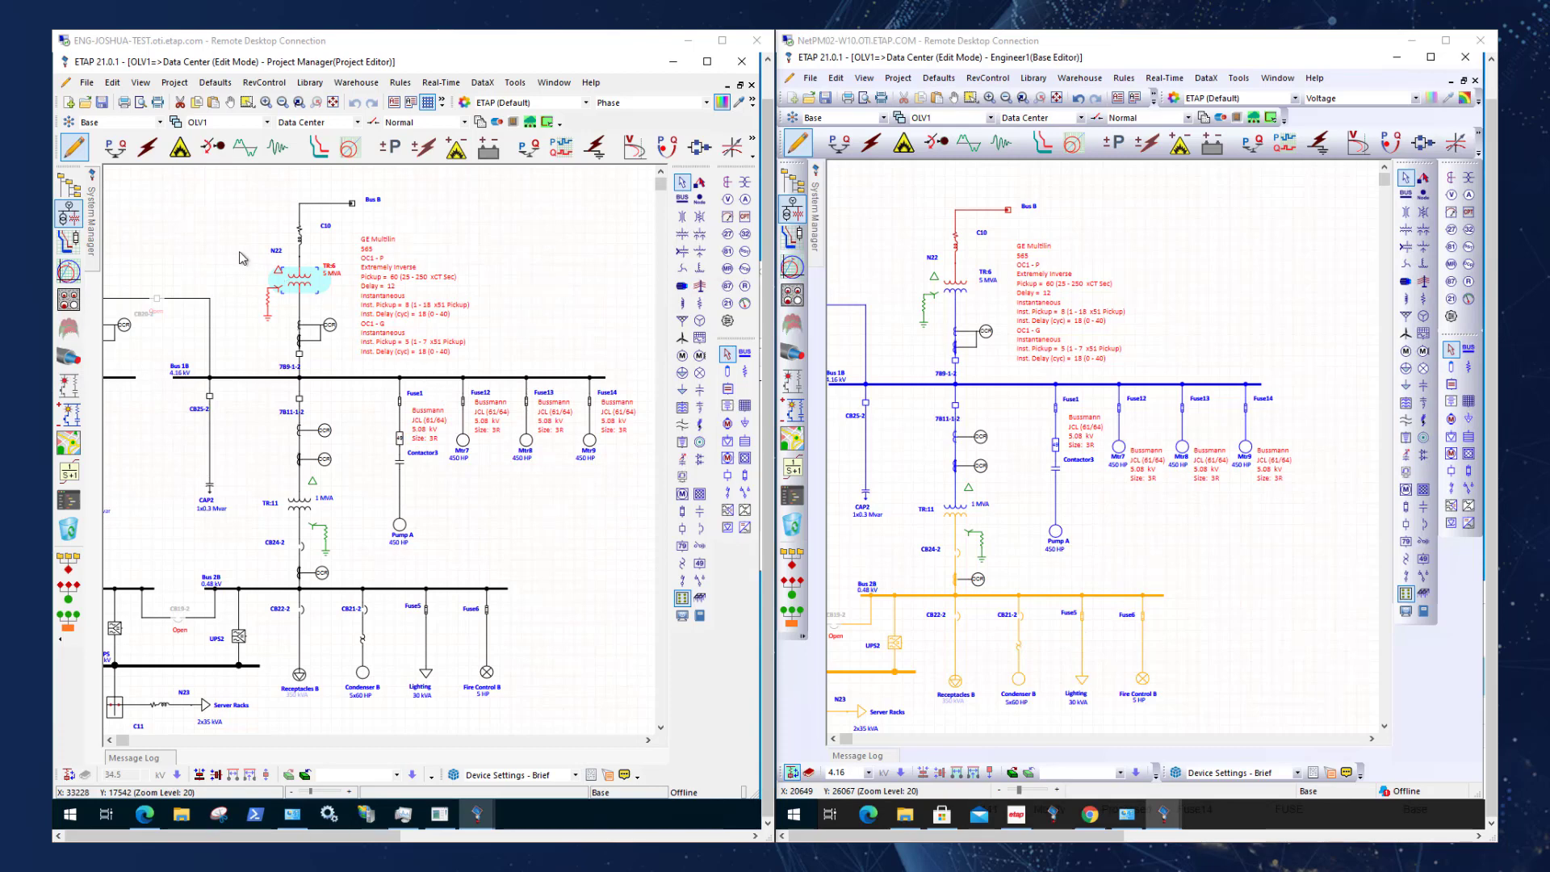
# Step: Change transformer TR:6's rated power from 5 MVA to 3 MVA
pyautogui.click(304, 292)
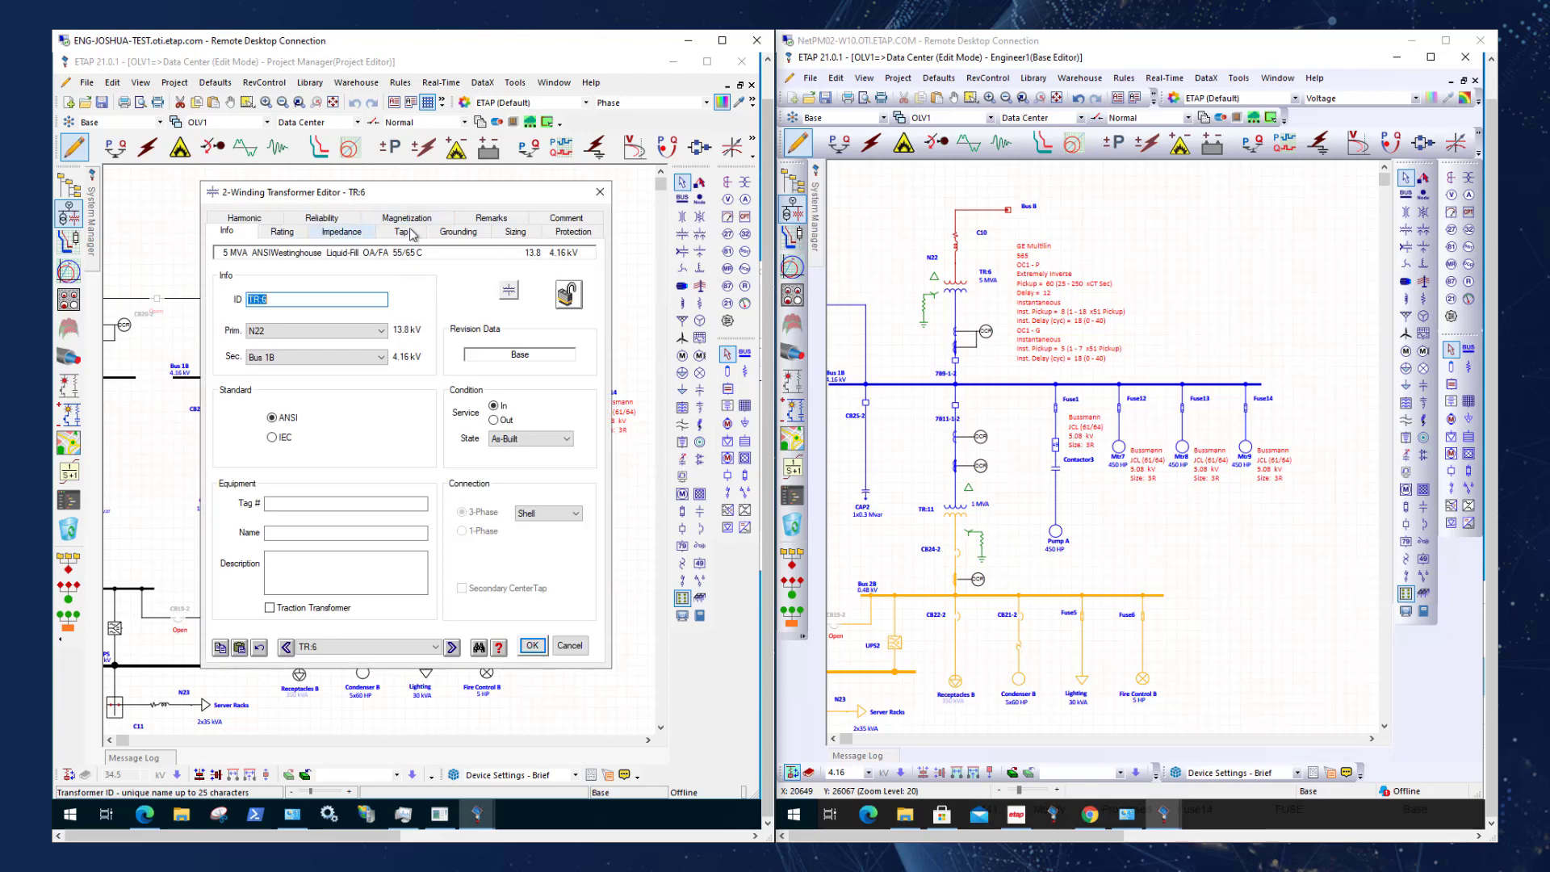
pyautogui.click(284, 233)
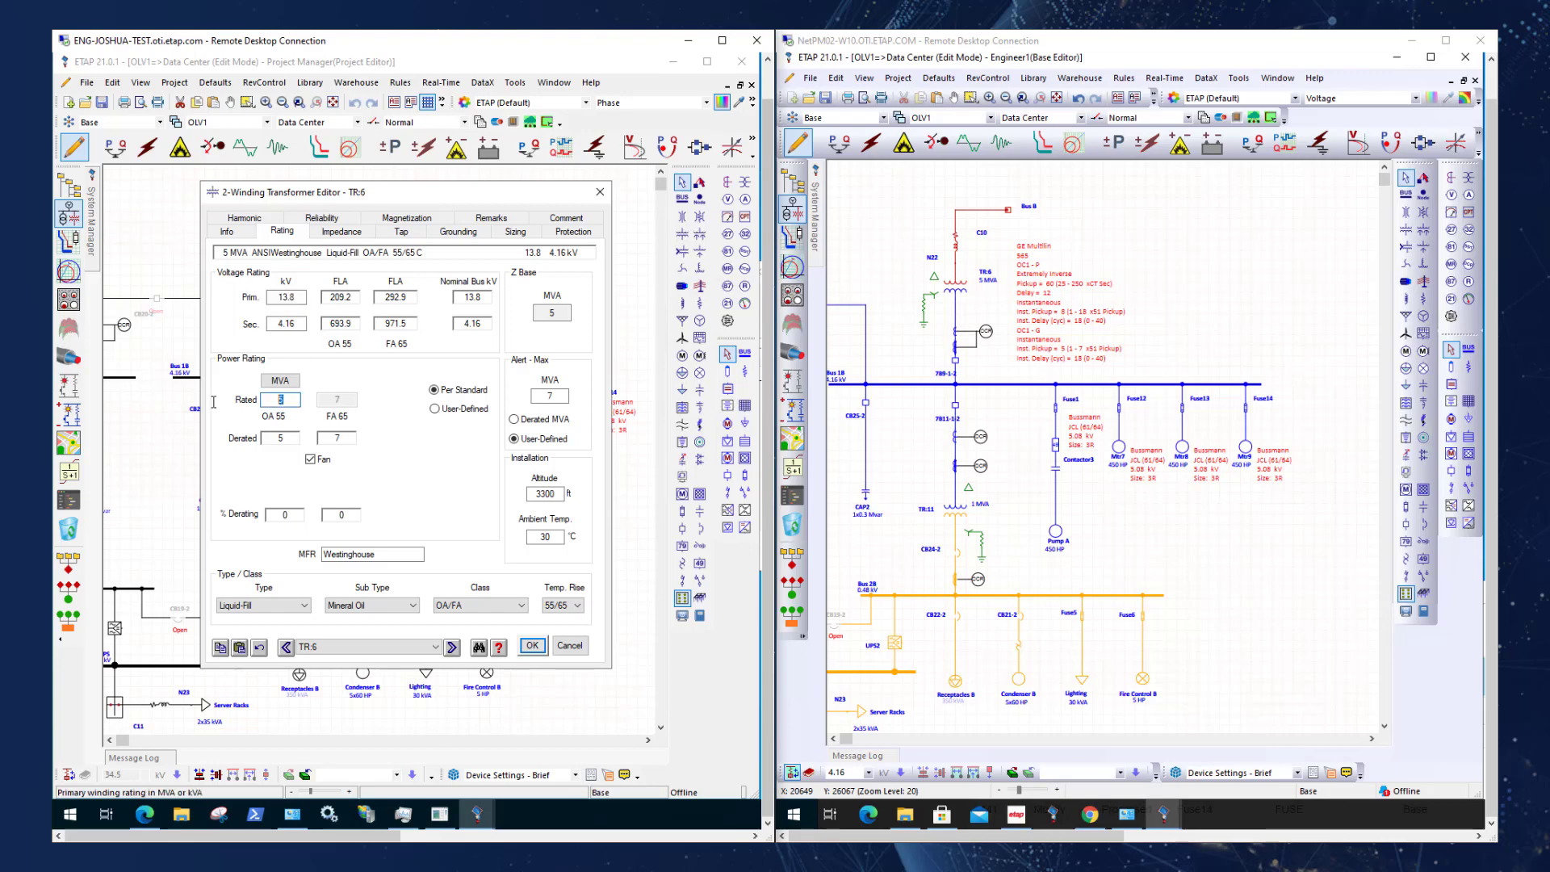
pyautogui.write('3')
pyautogui.click(532, 645)
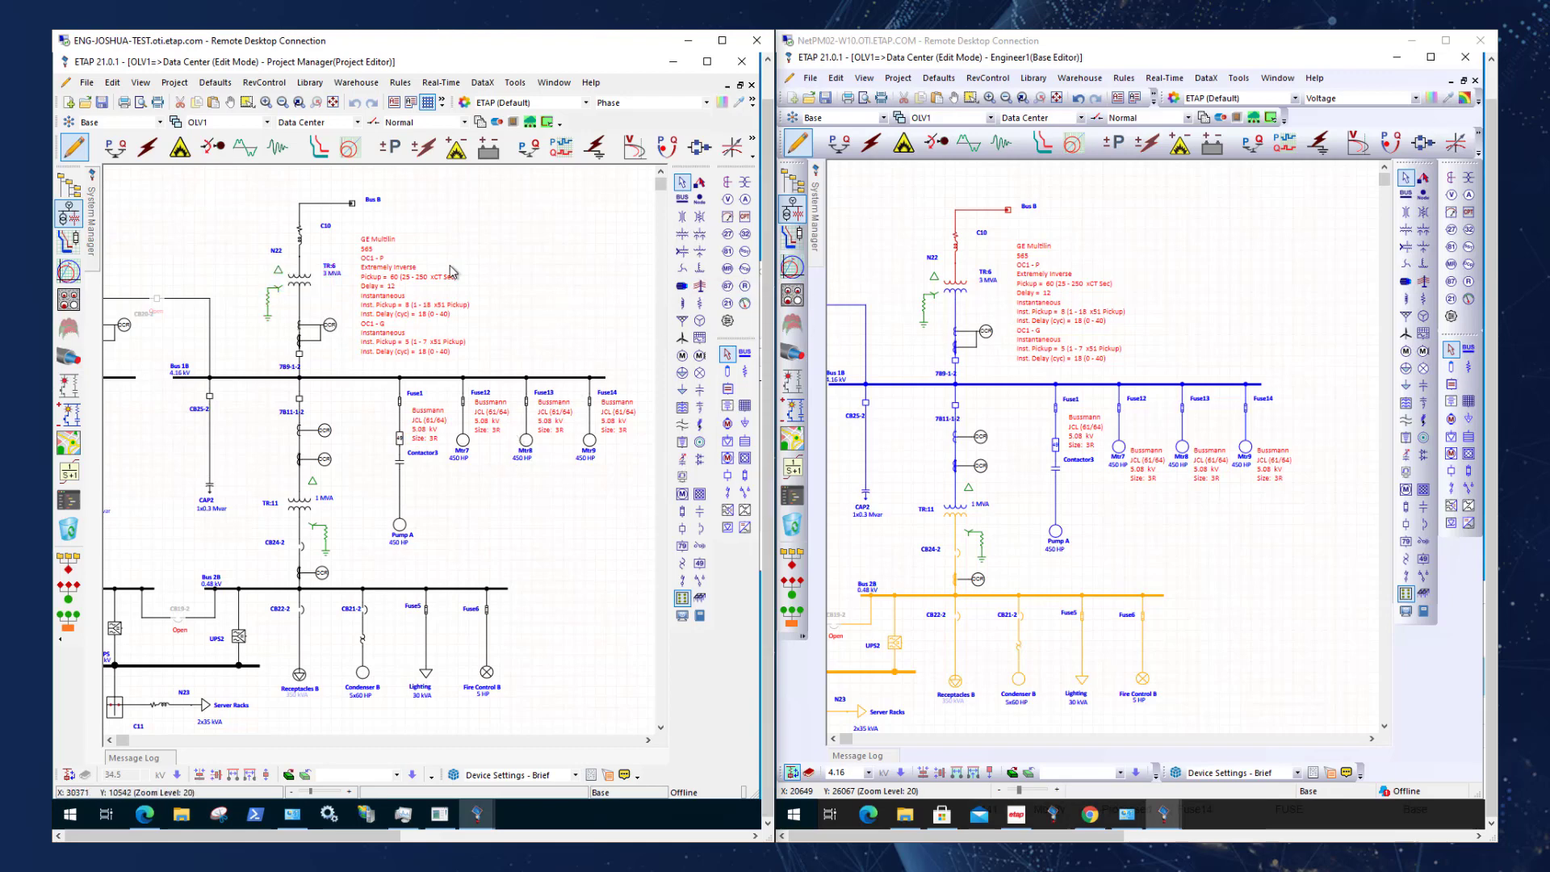
# Step: Run a load flow on the Data Center one-line, then bring up the DataX Manager
pyautogui.click(485, 275)
pyautogui.click(115, 146)
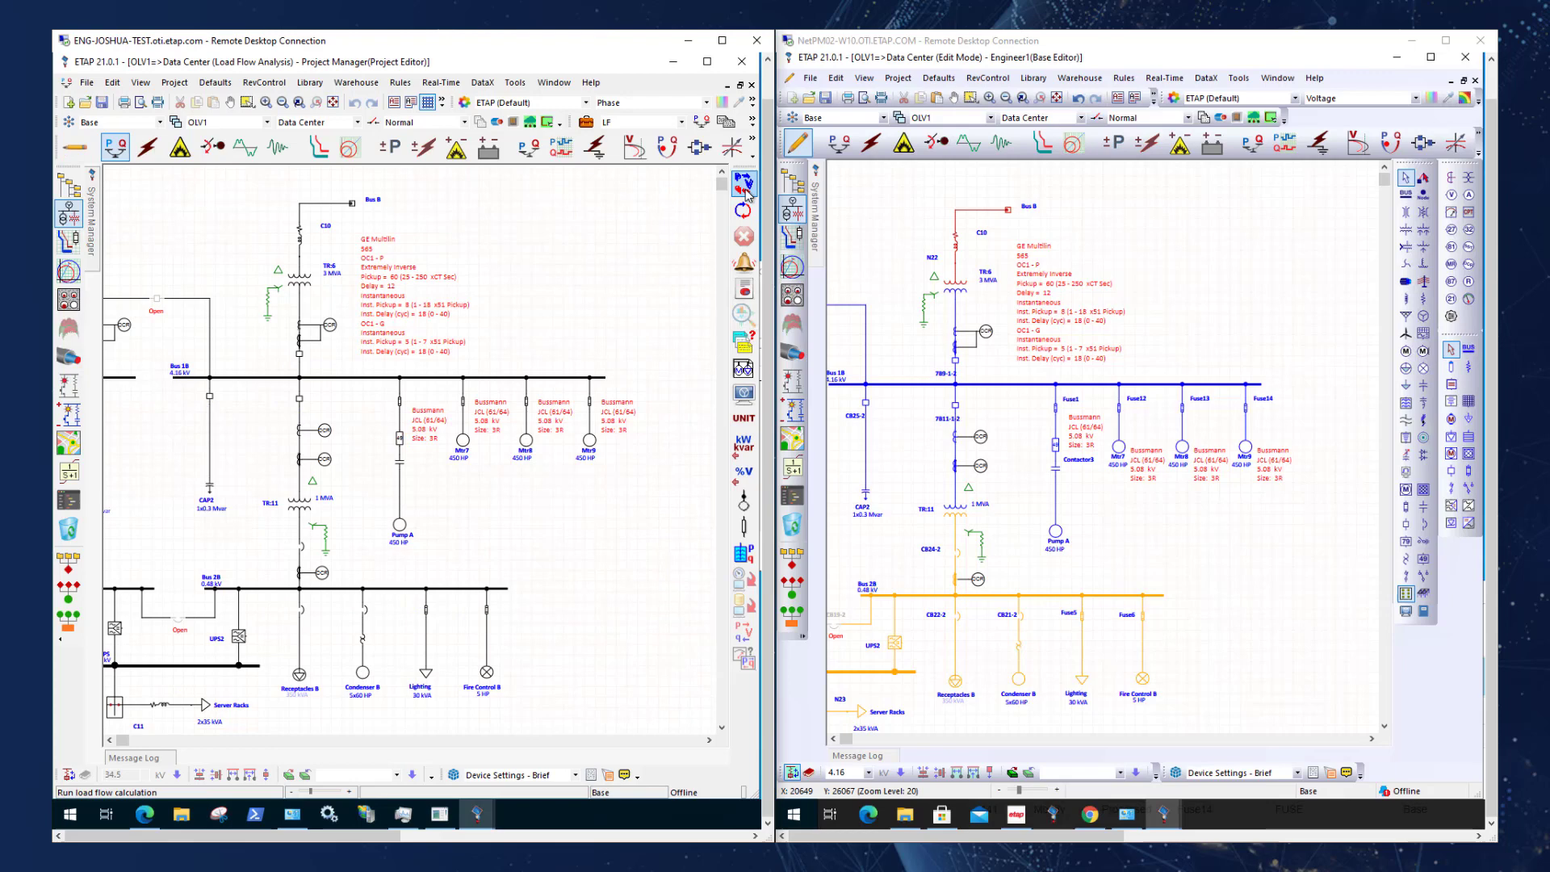
pyautogui.click(745, 186)
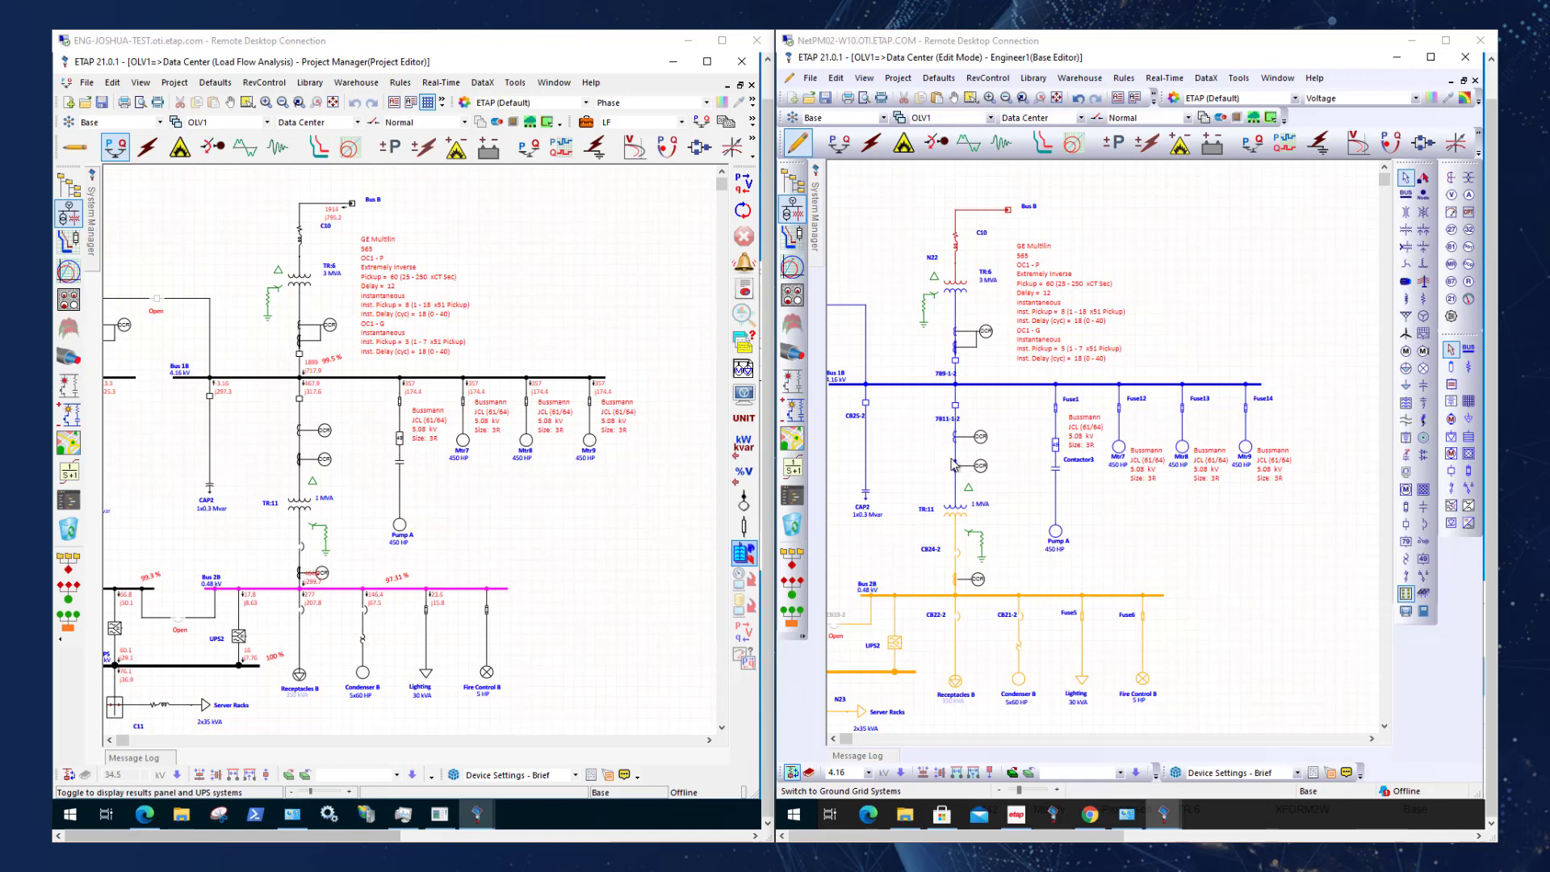
pyautogui.click(547, 123)
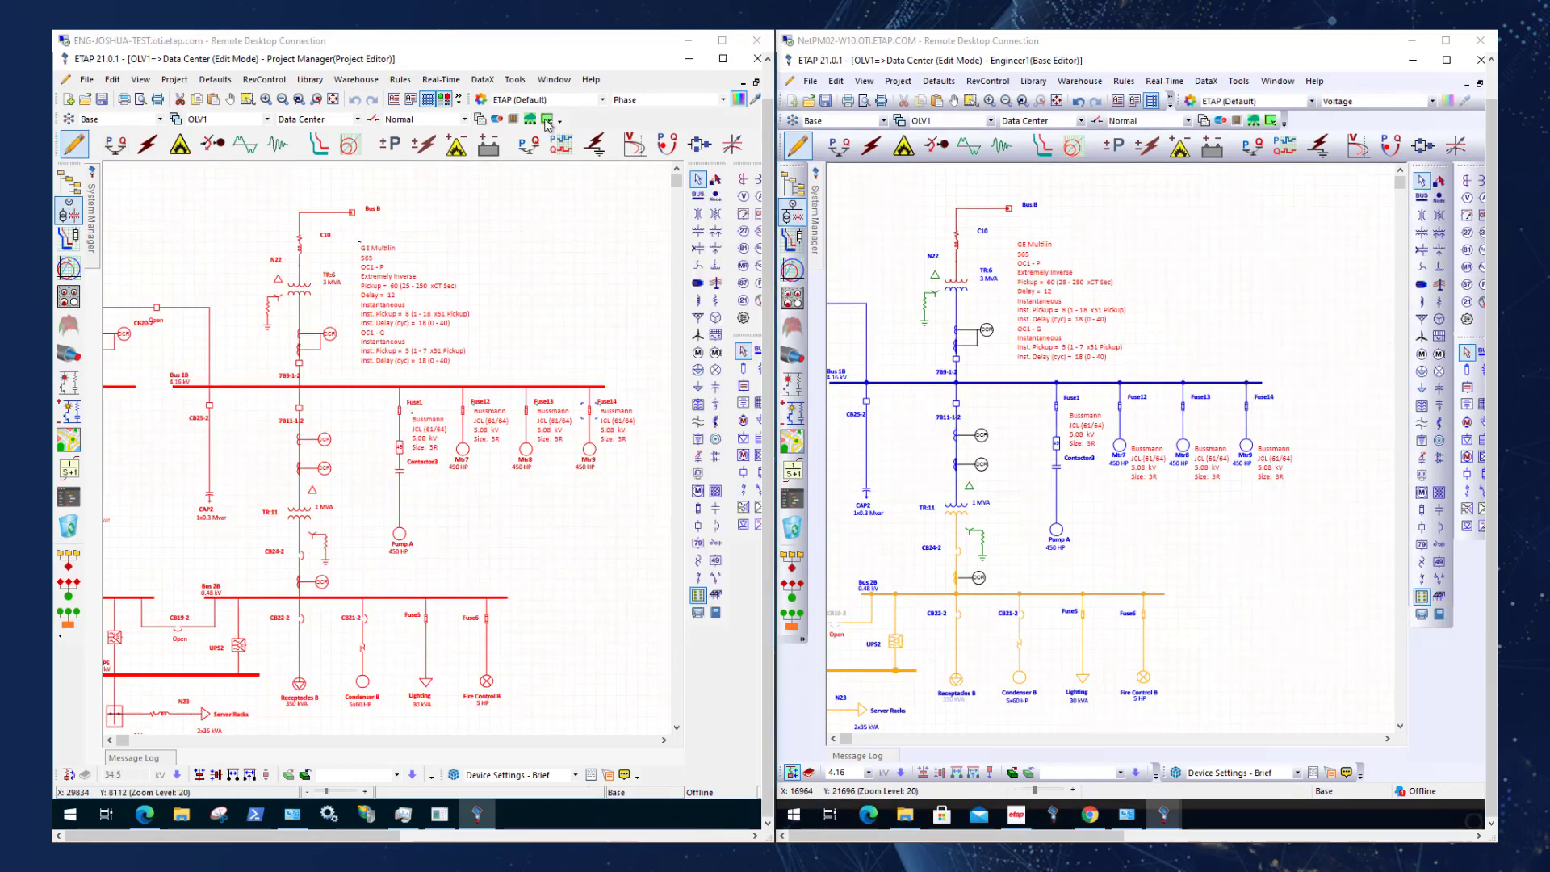
# Step: Create a new Selected publication of extension Data Center, described 'Please verify field data'
pyautogui.moveTo(494, 284); pyautogui.dragTo(123, 296)
pyautogui.click(620, 567)
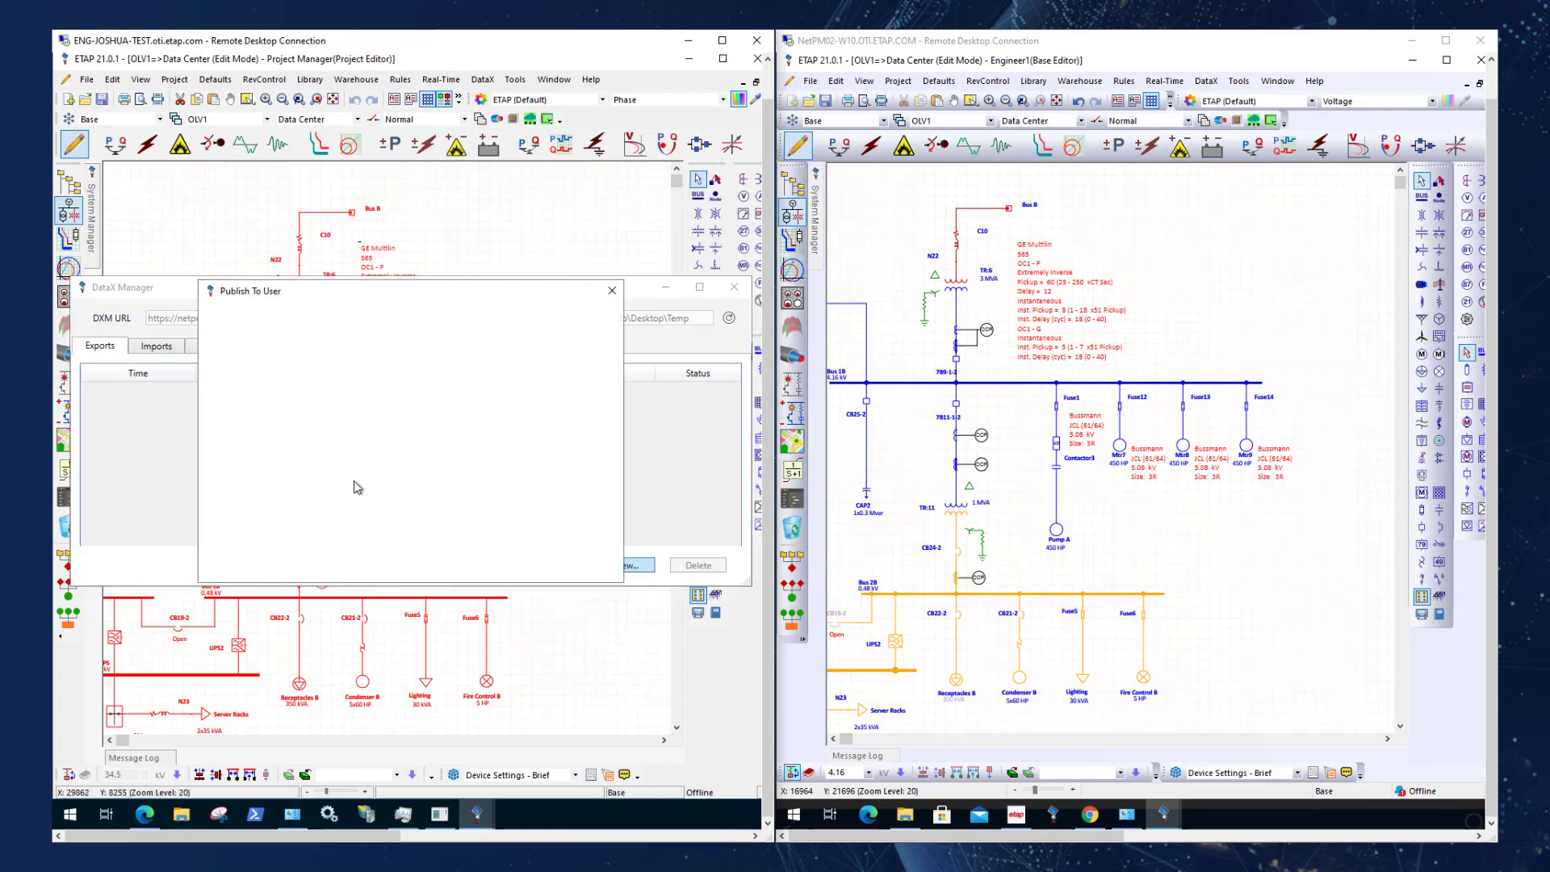
pyautogui.click(536, 408)
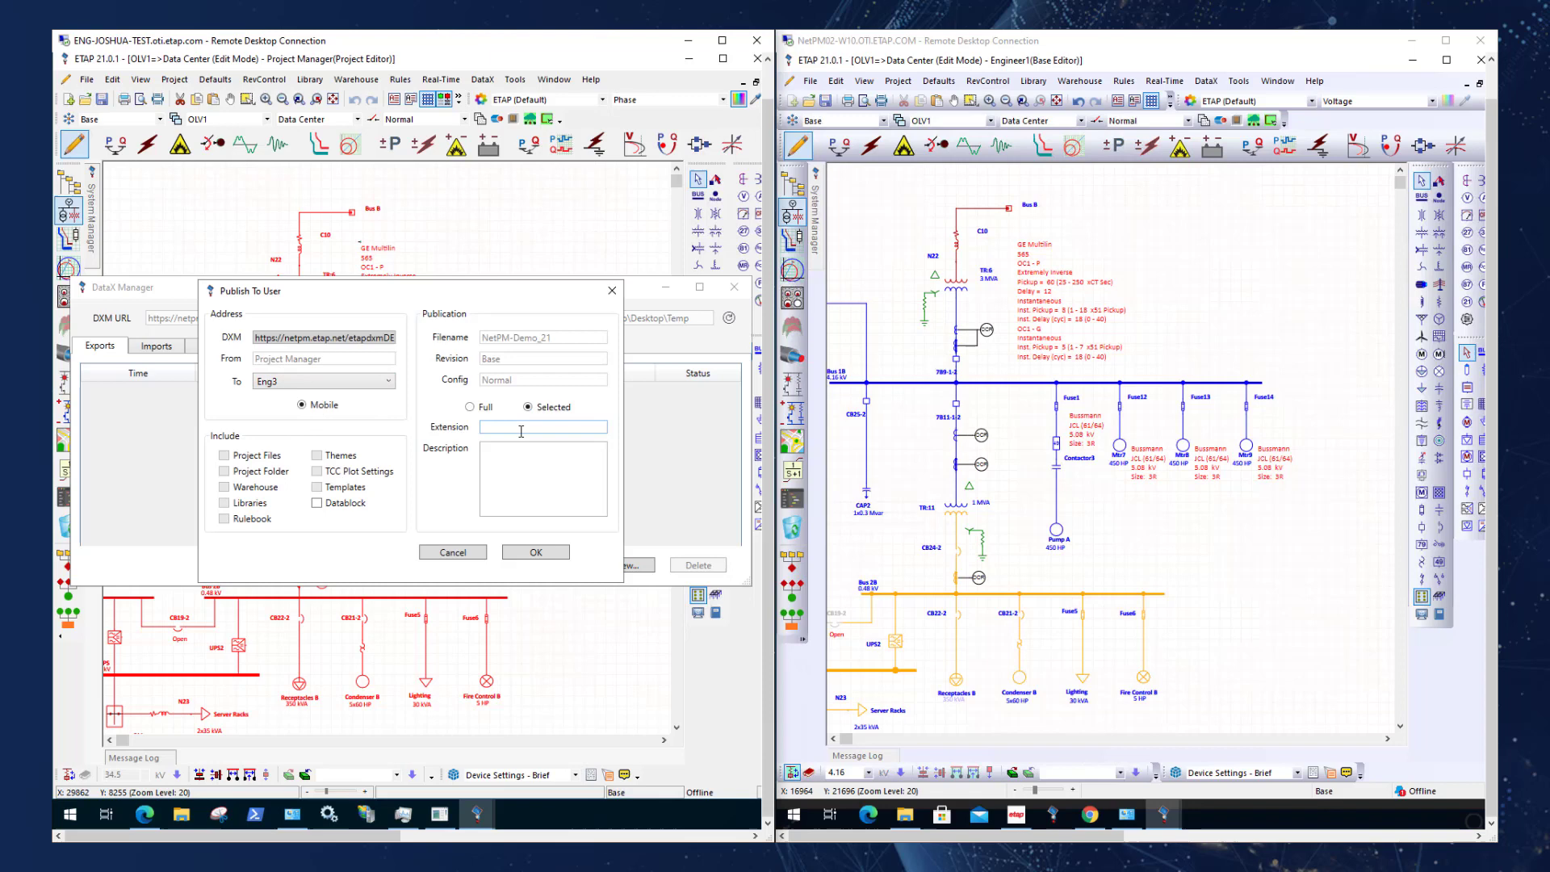
pyautogui.click(521, 428)
pyautogui.write('Data Center')
pyautogui.click(523, 479)
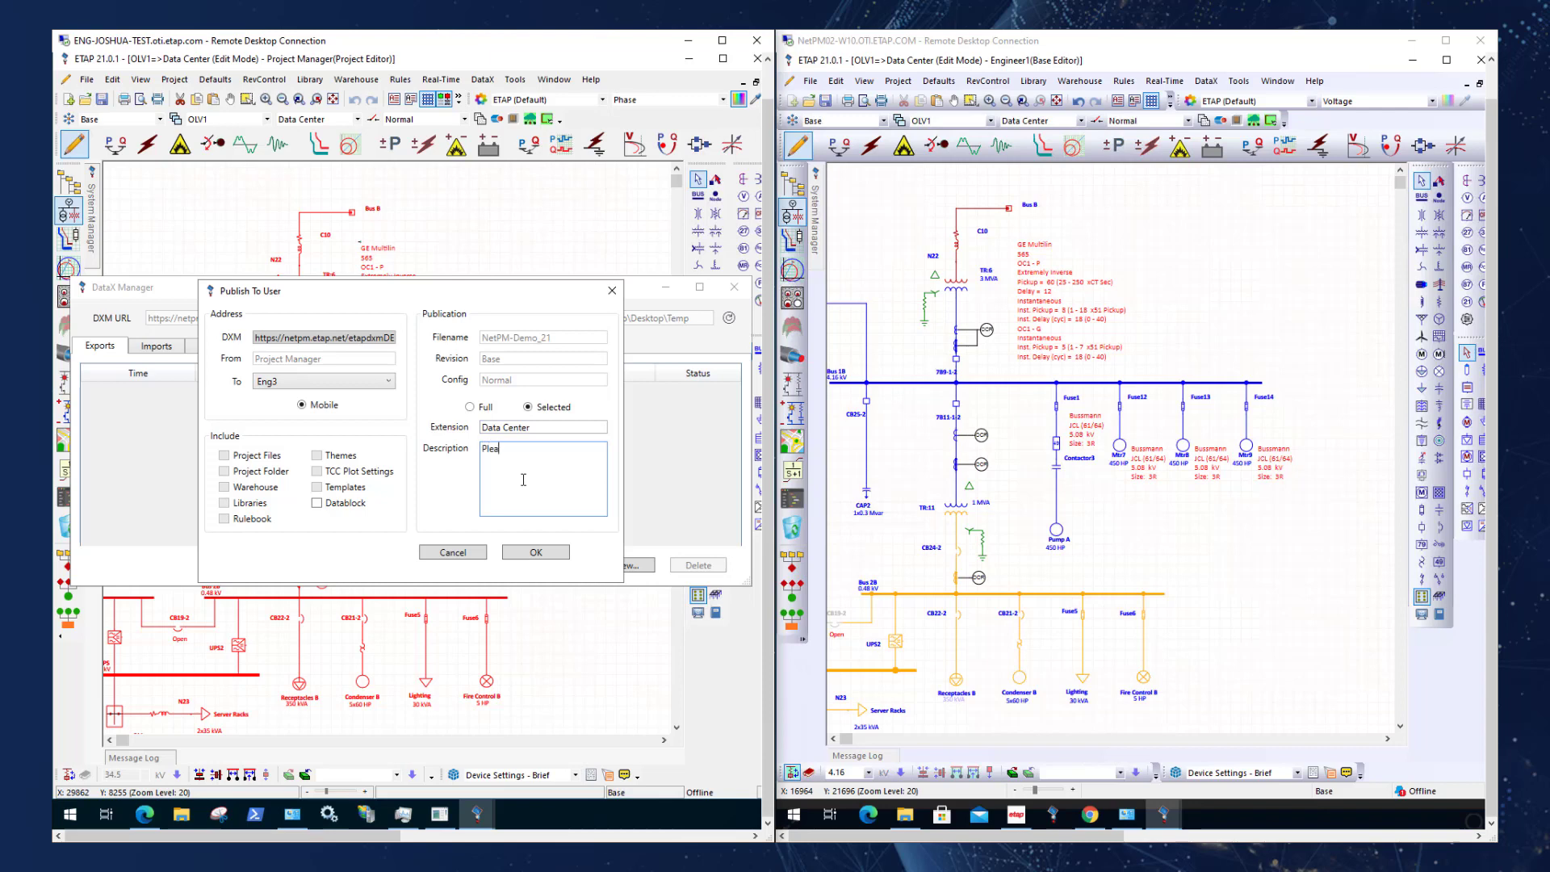
pyautogui.write('Please verify datd d')
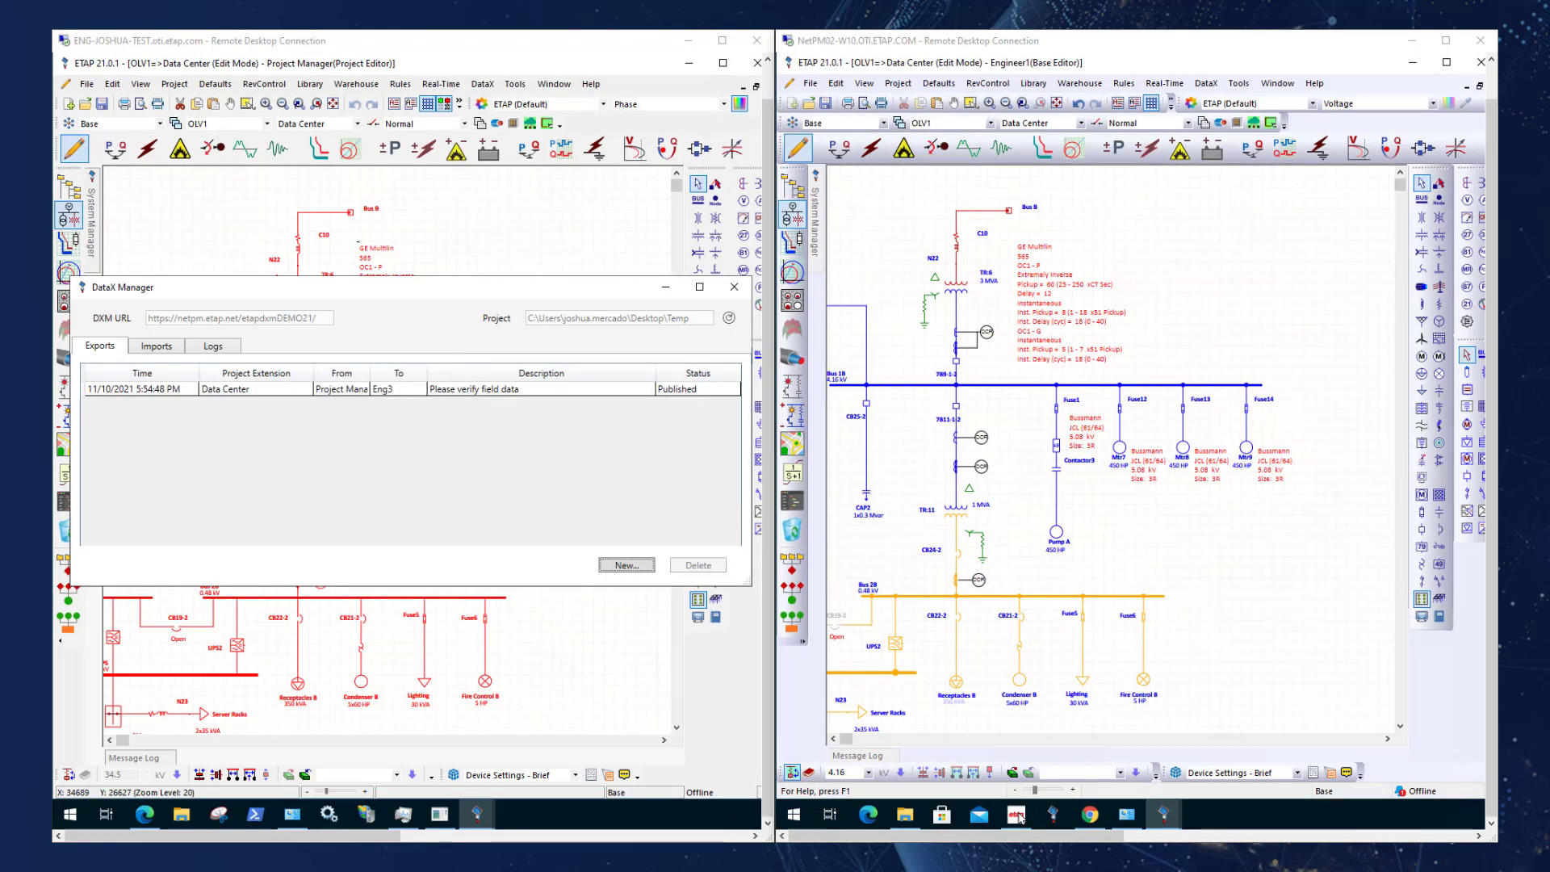
# Step: Sign in to the ETAP app and open the NetPM-Demo_21 Data Center one-line diagram
pyautogui.click(1019, 817)
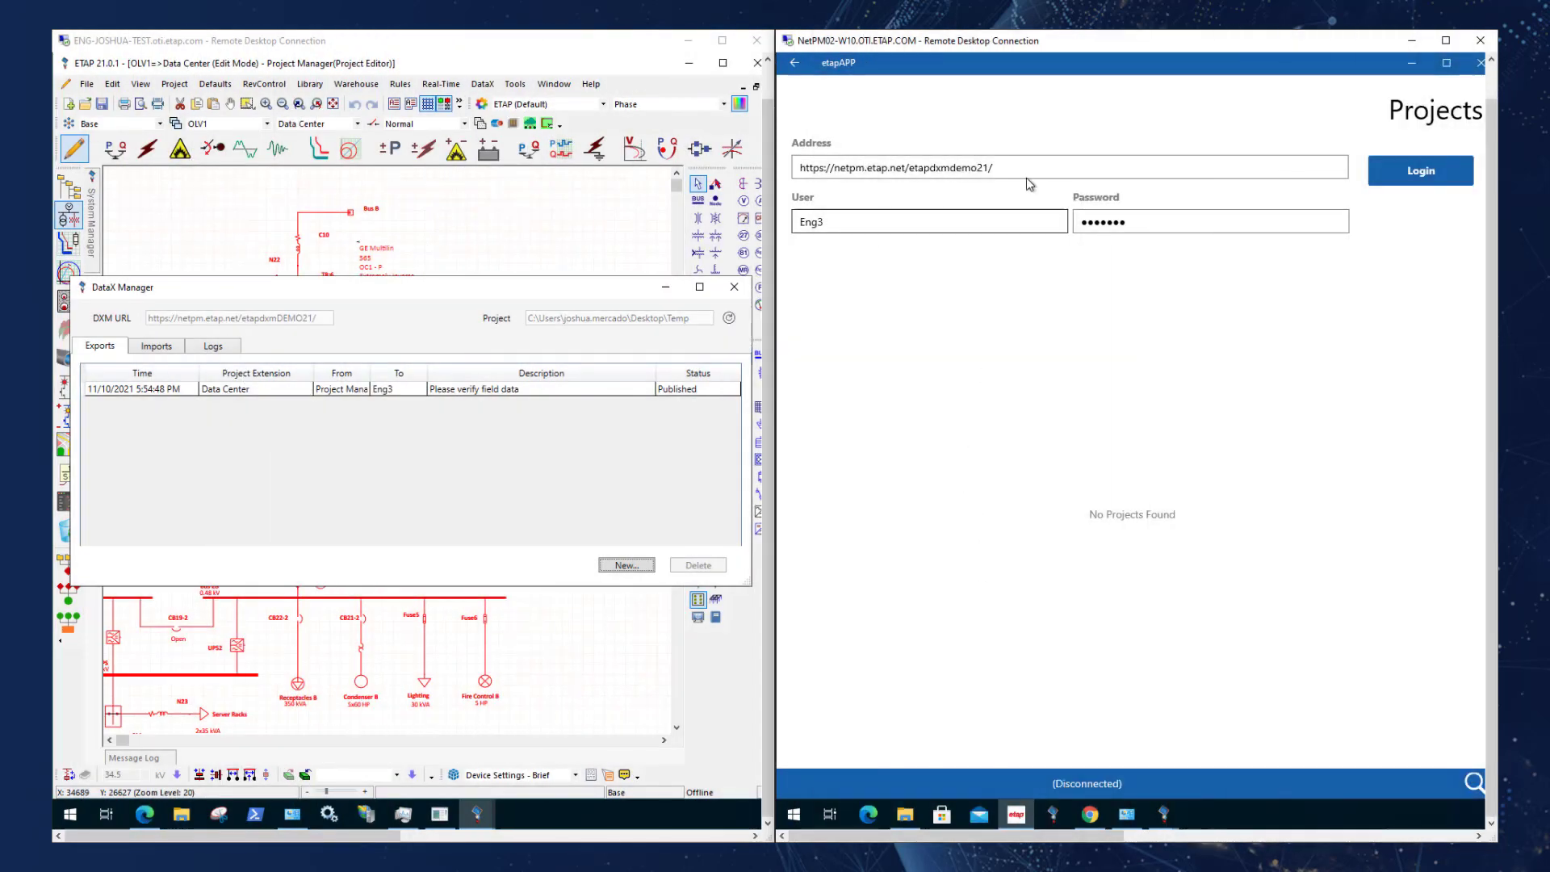
pyautogui.click(1421, 170)
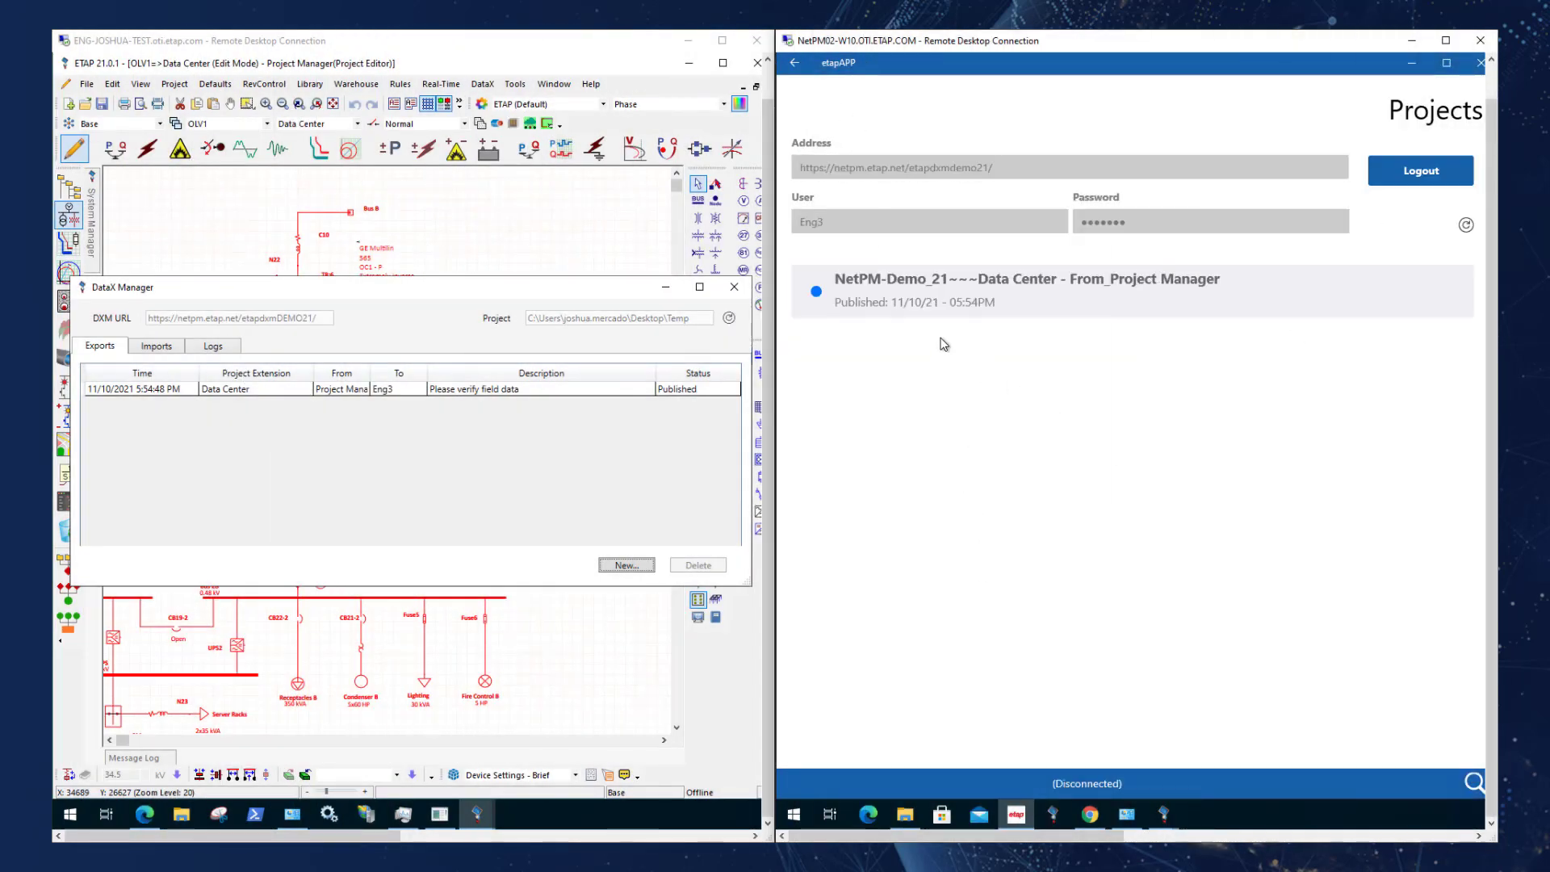
pyautogui.click(931, 315)
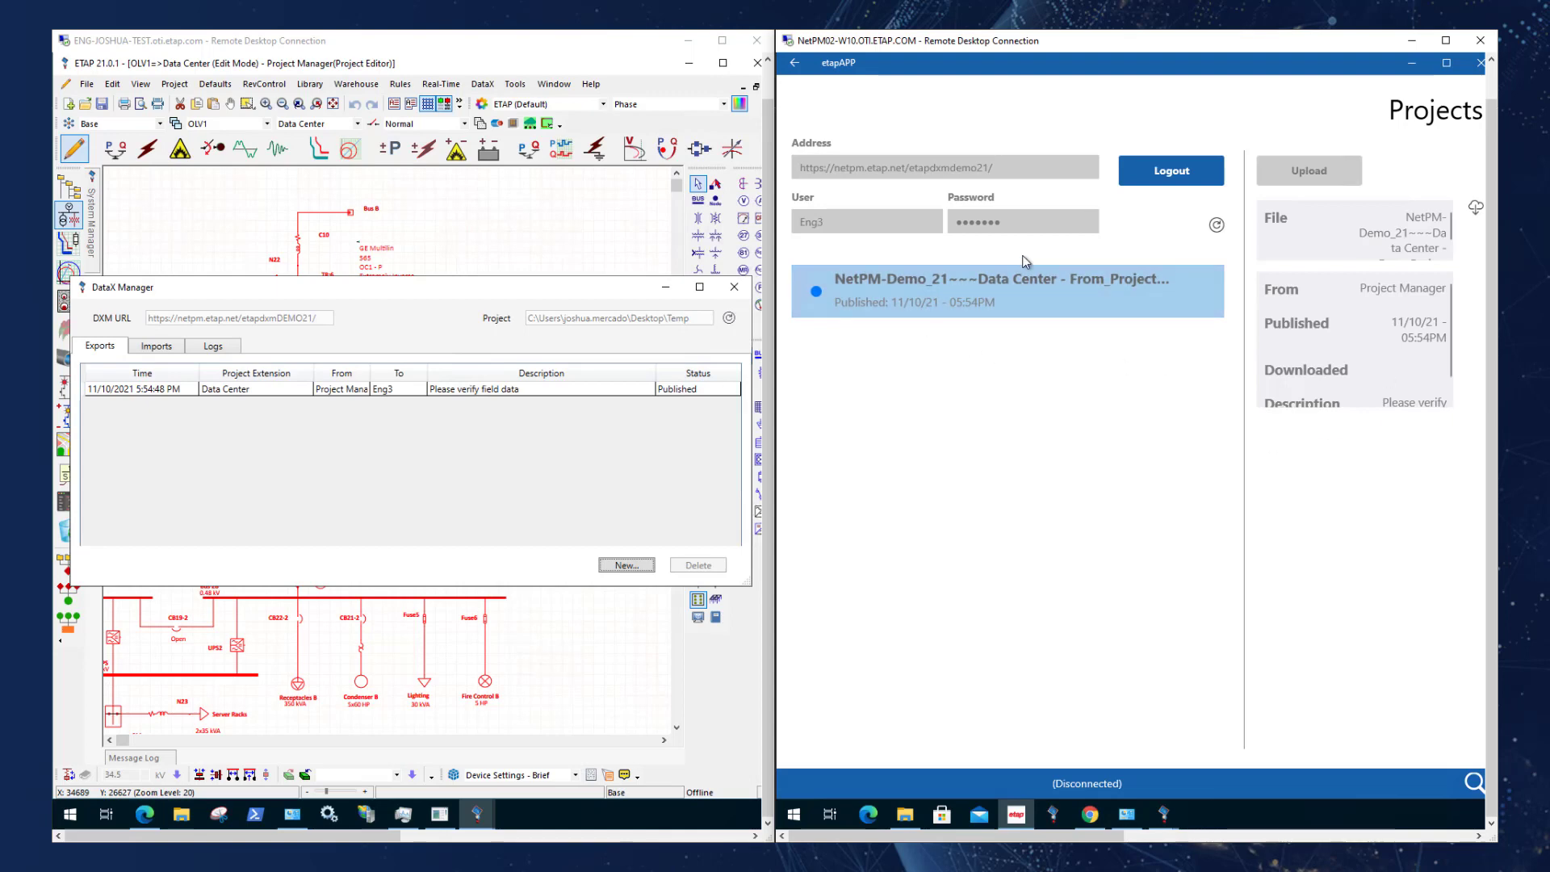
pyautogui.doubleClick(1111, 274)
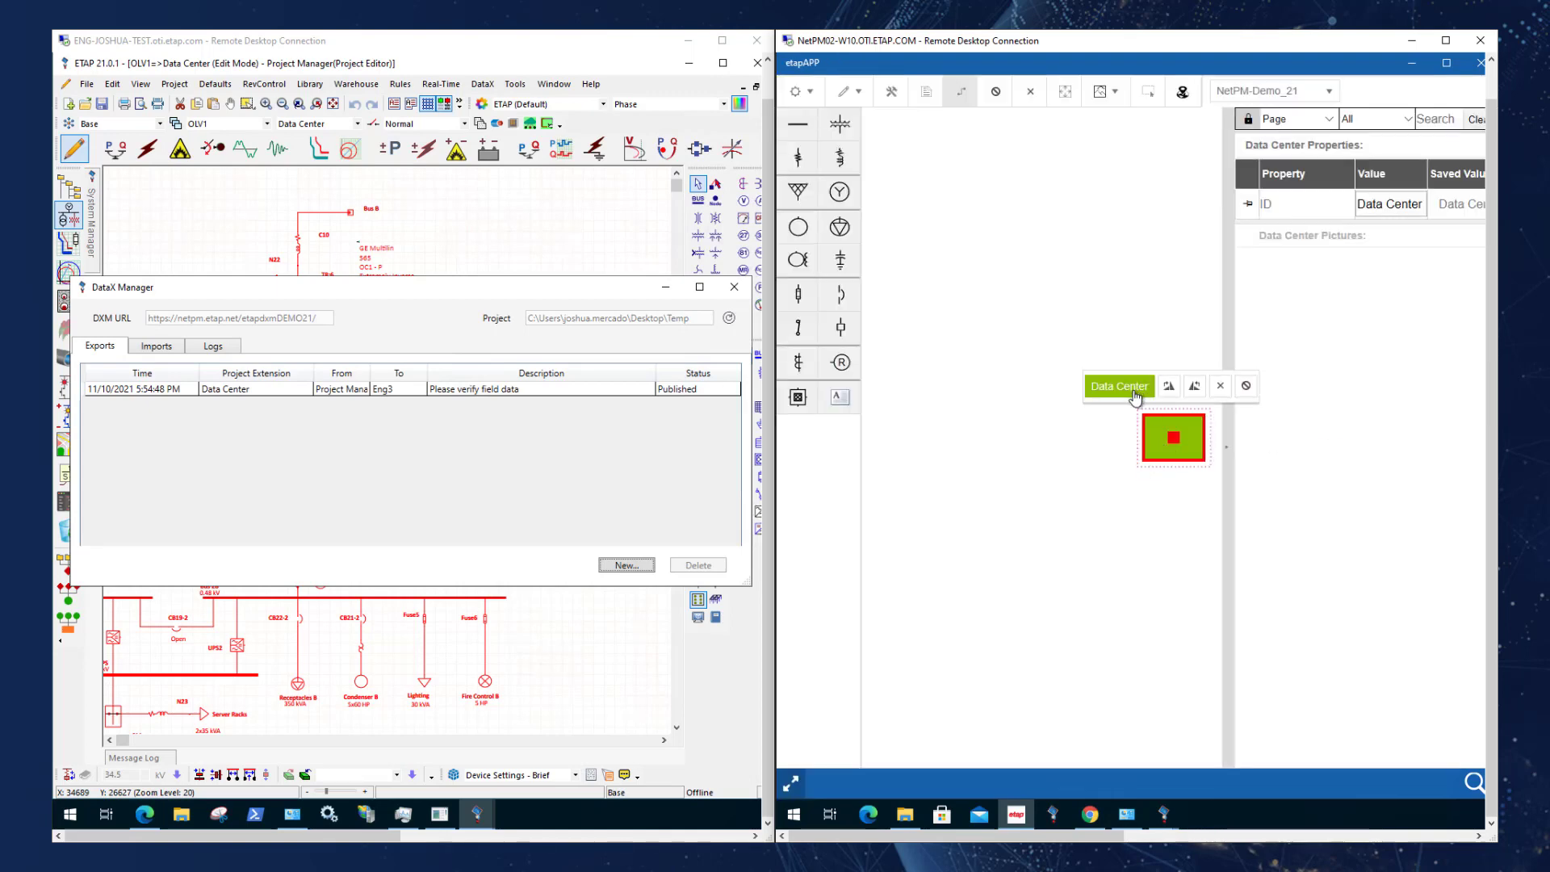
pyautogui.click(1135, 395)
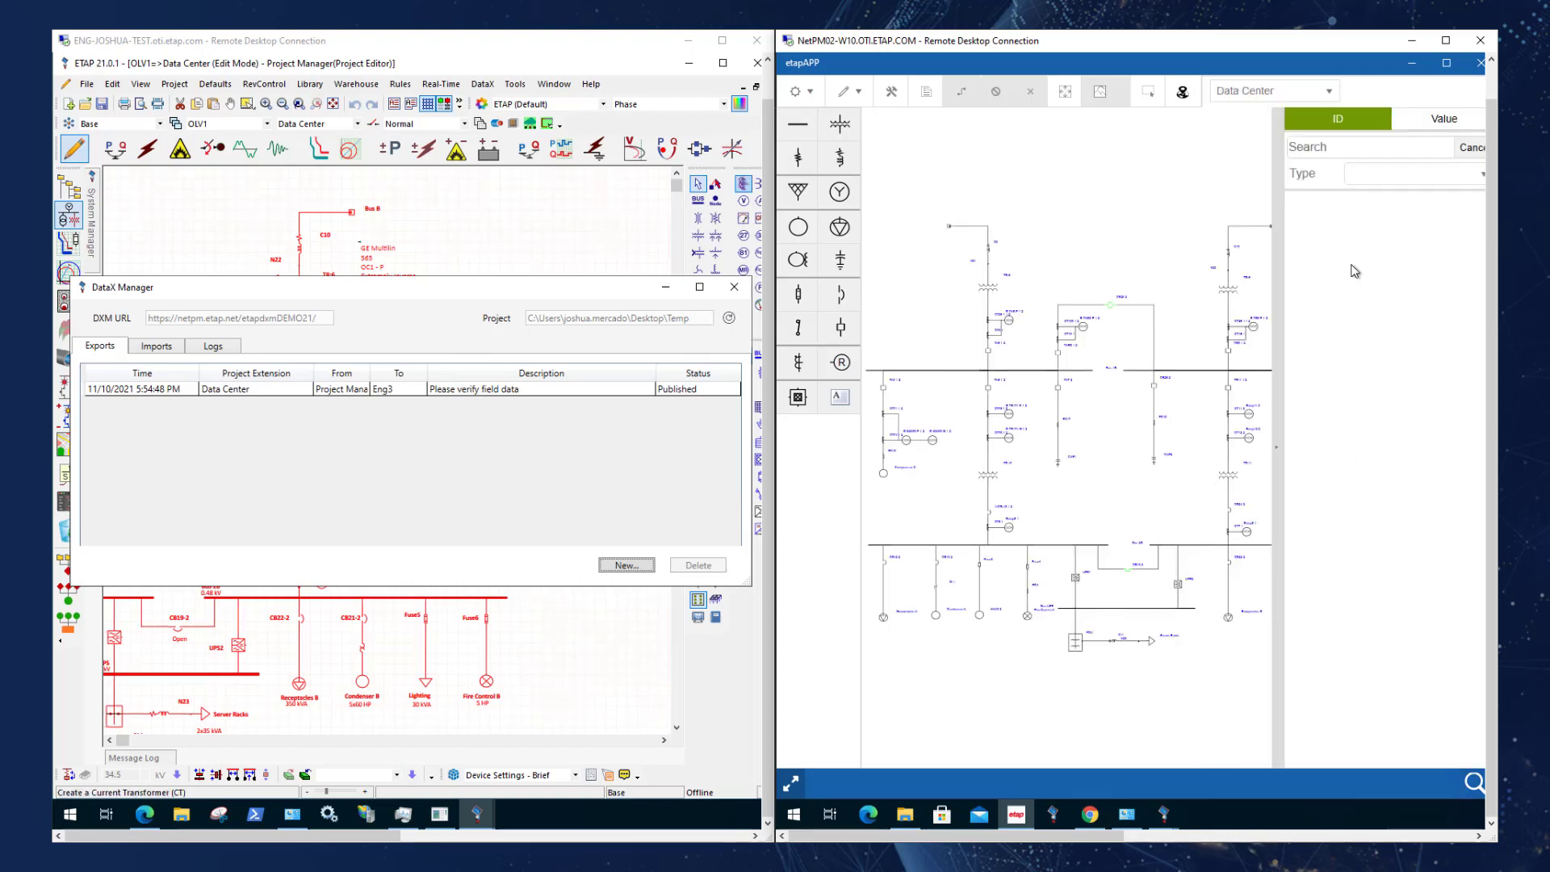
# Step: Search the diagram for 'tr' and go to transformer TR:5
pyautogui.click(1364, 147)
pyautogui.write('tr')
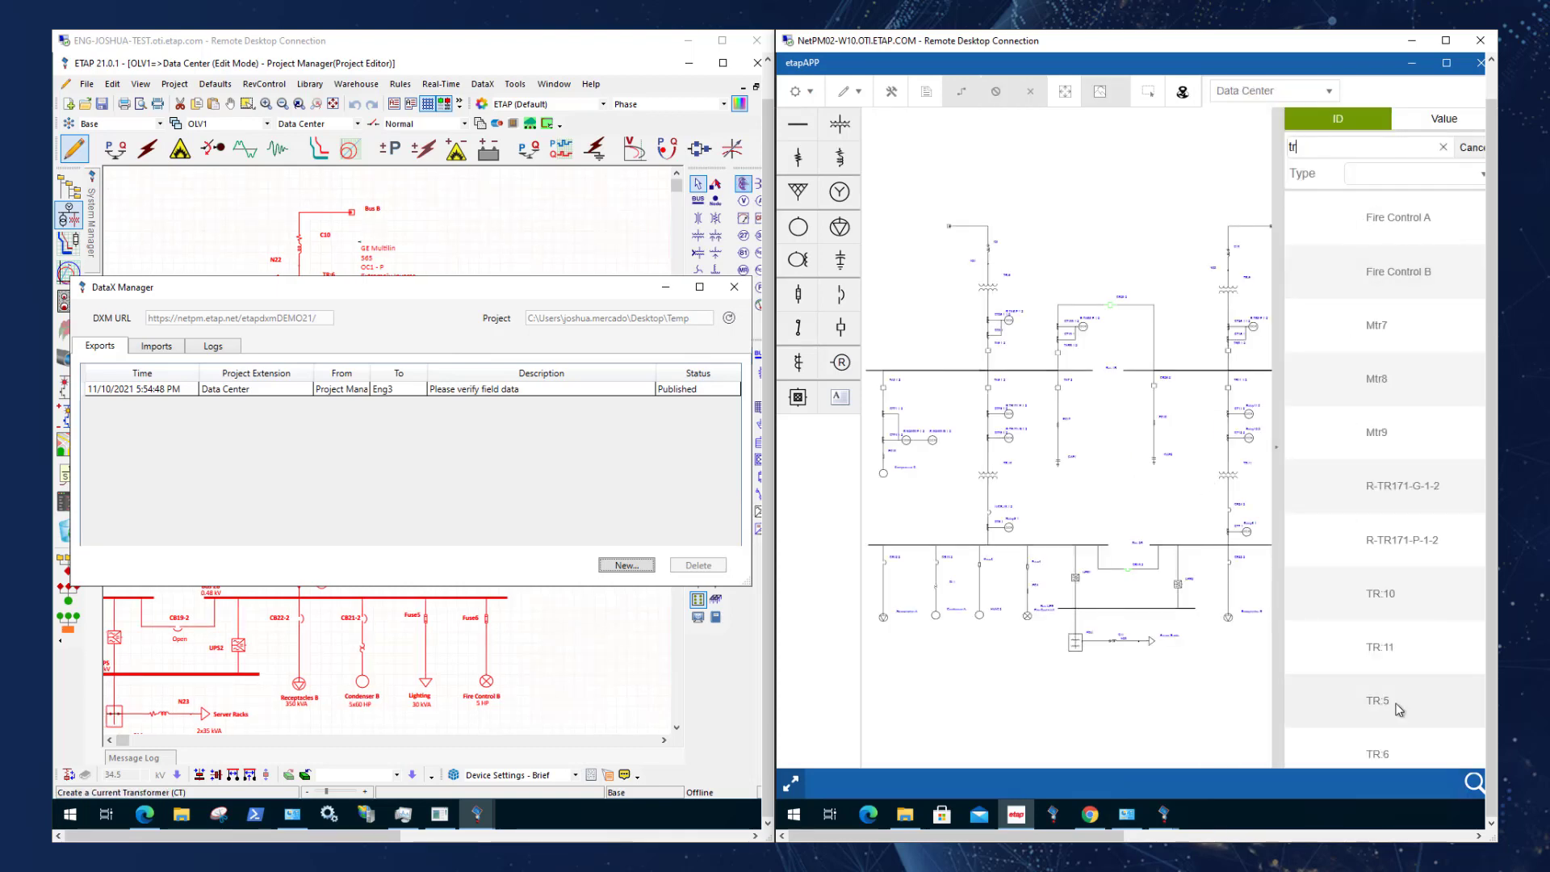
pyautogui.click(1380, 701)
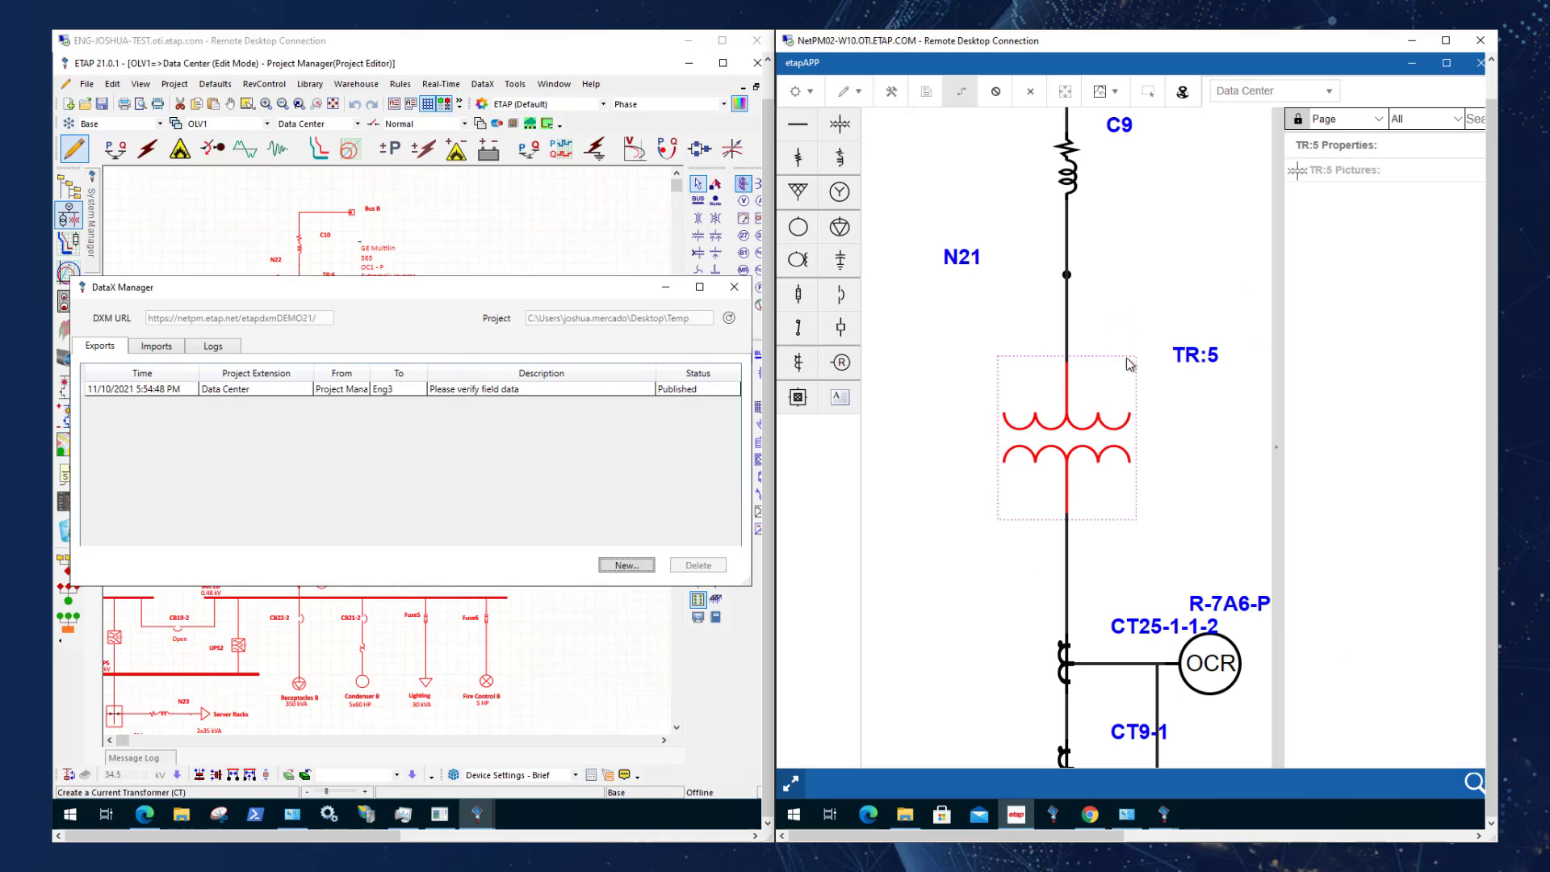
# Step: Load the General Electric nameplate image file and accept it as TR:5's picture
pyautogui.click(1101, 92)
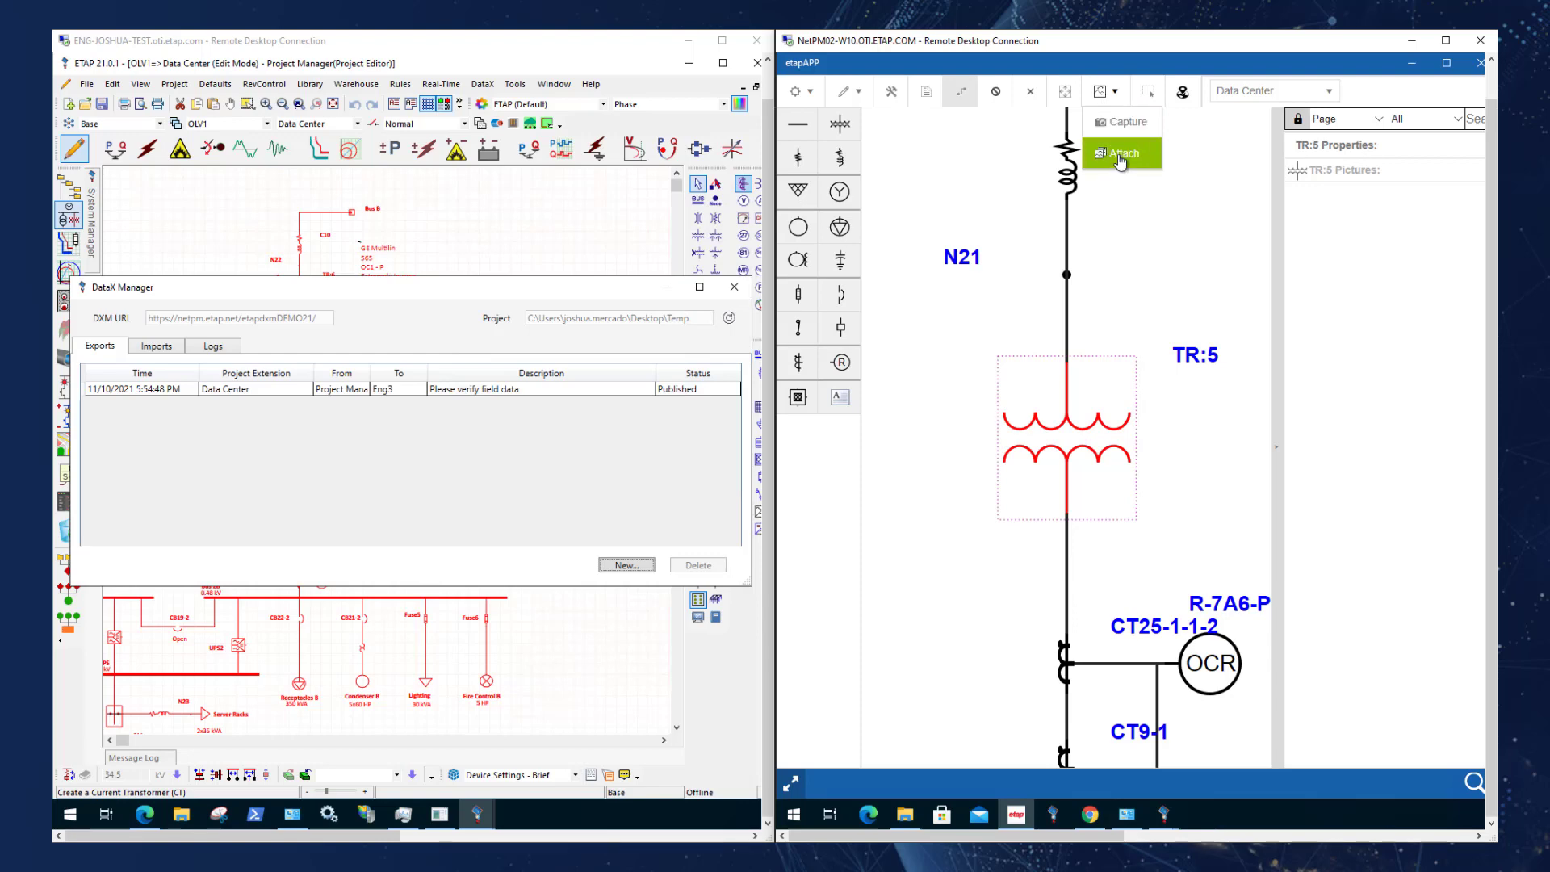
pyautogui.click(1121, 157)
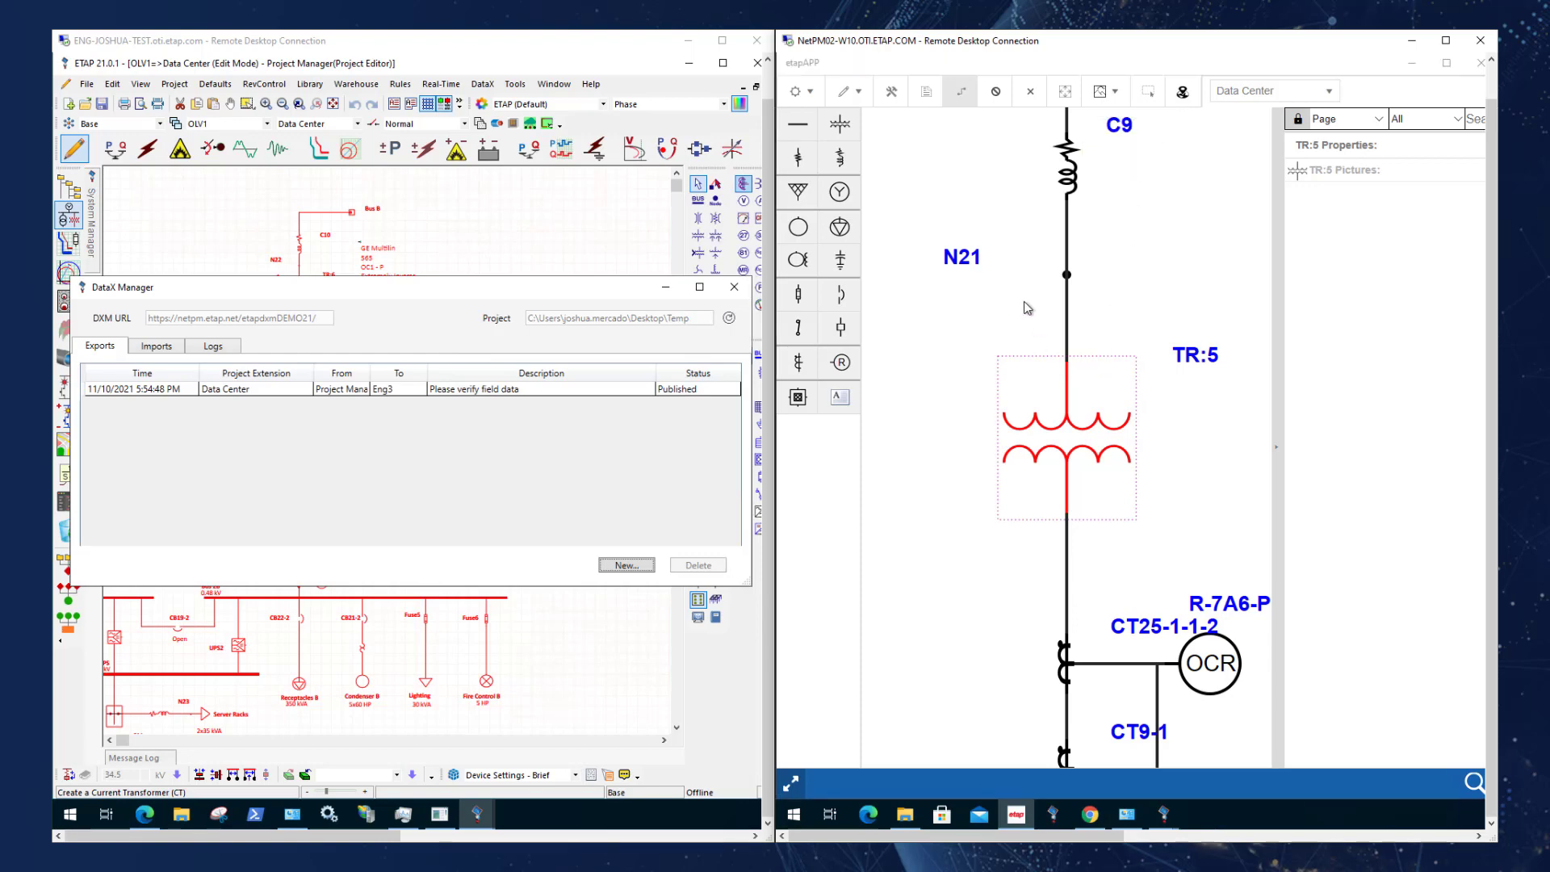
pyautogui.click(1019, 323)
pyautogui.click(1380, 432)
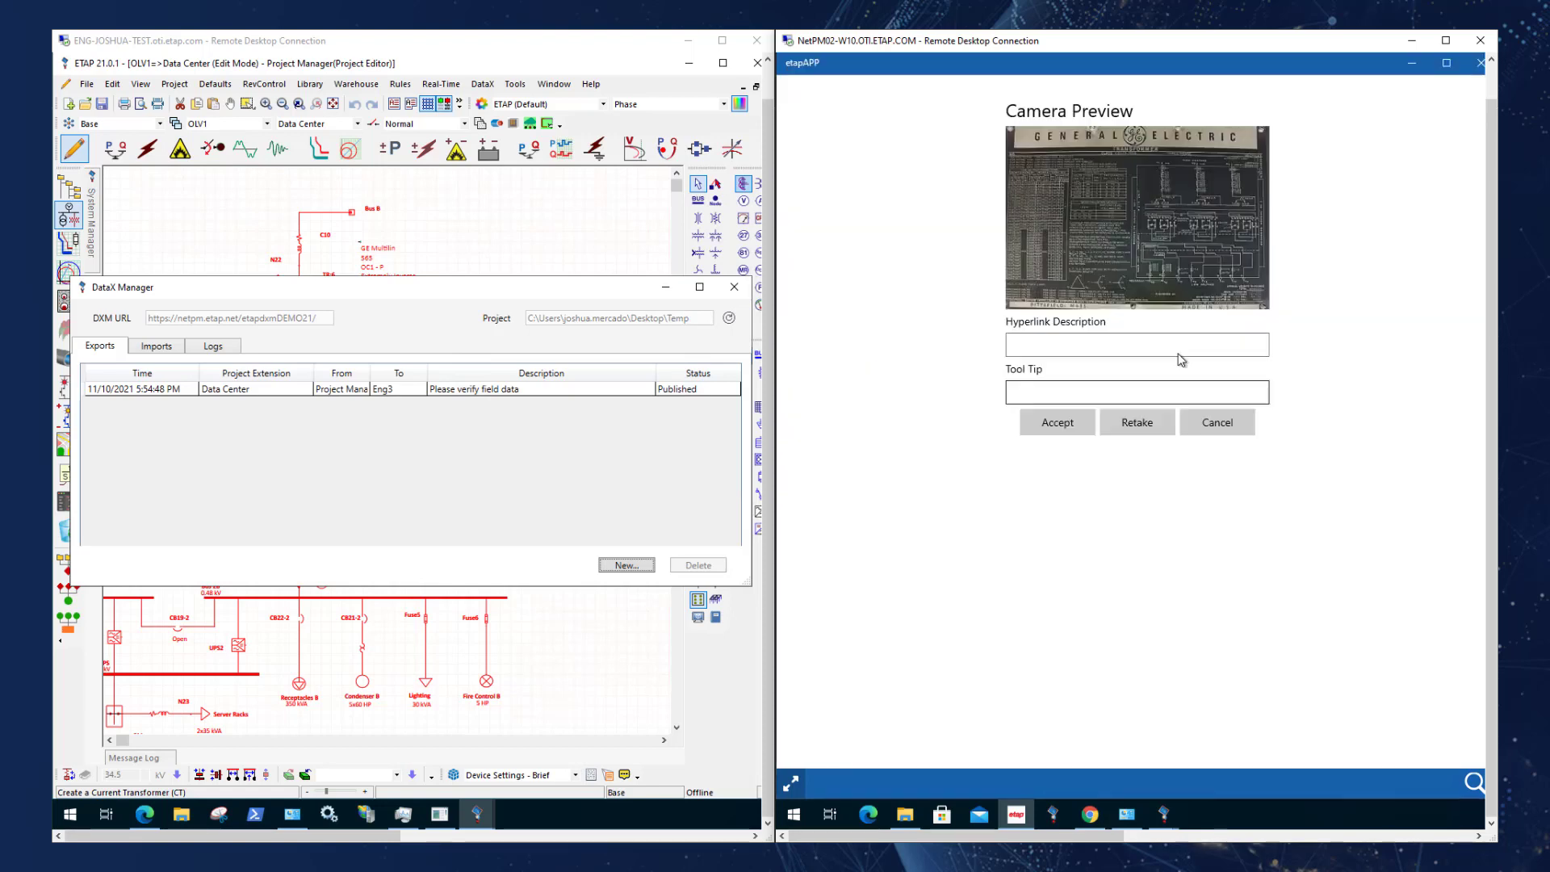
pyautogui.click(1178, 355)
pyautogui.press('Return')
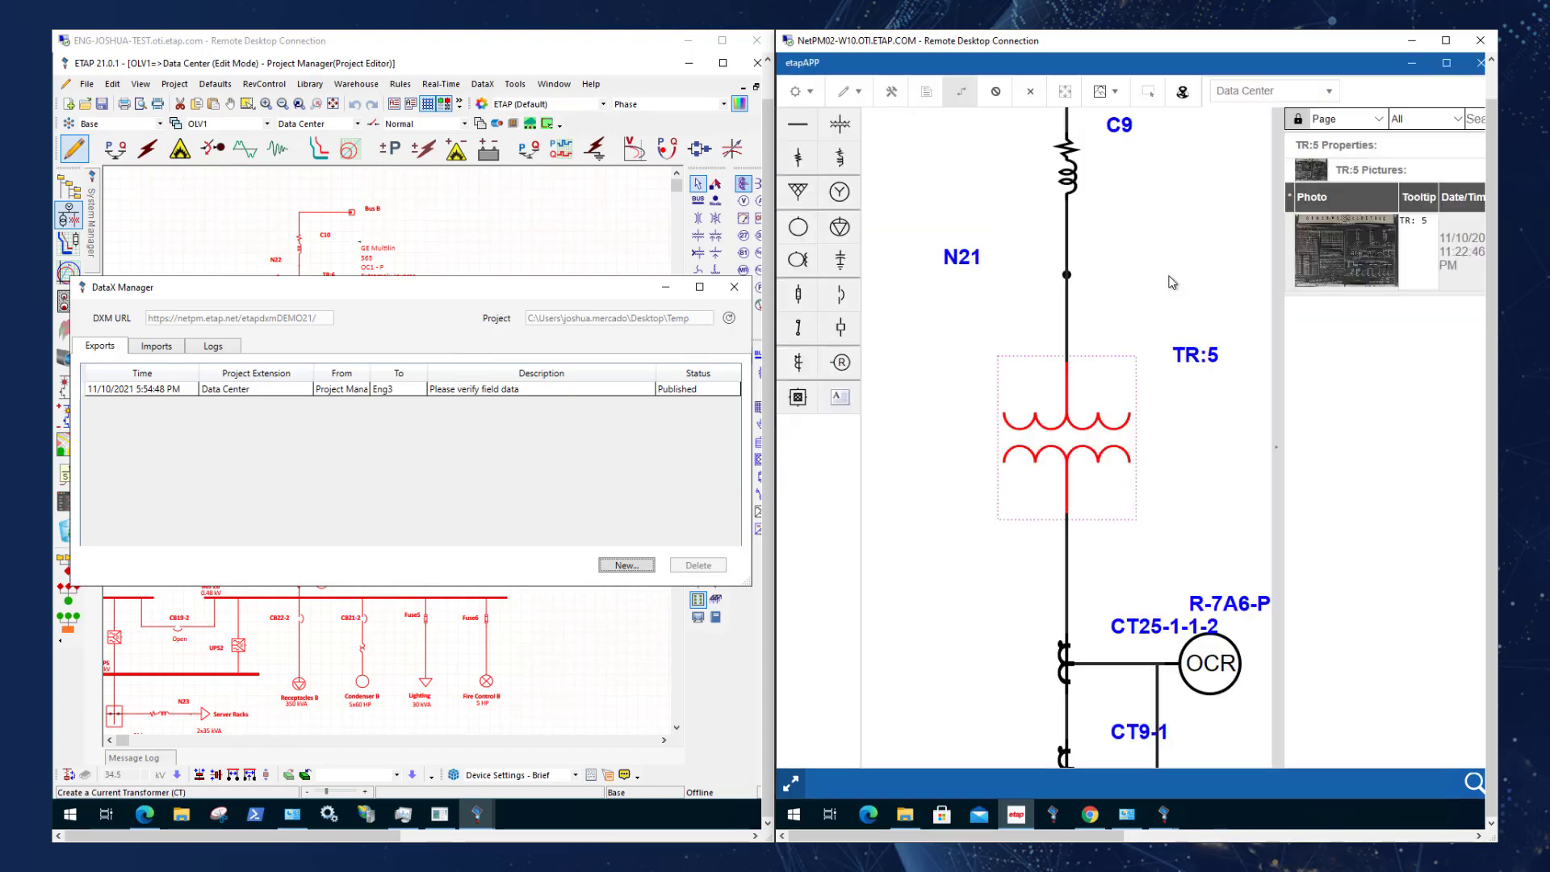
pyautogui.click(796, 90)
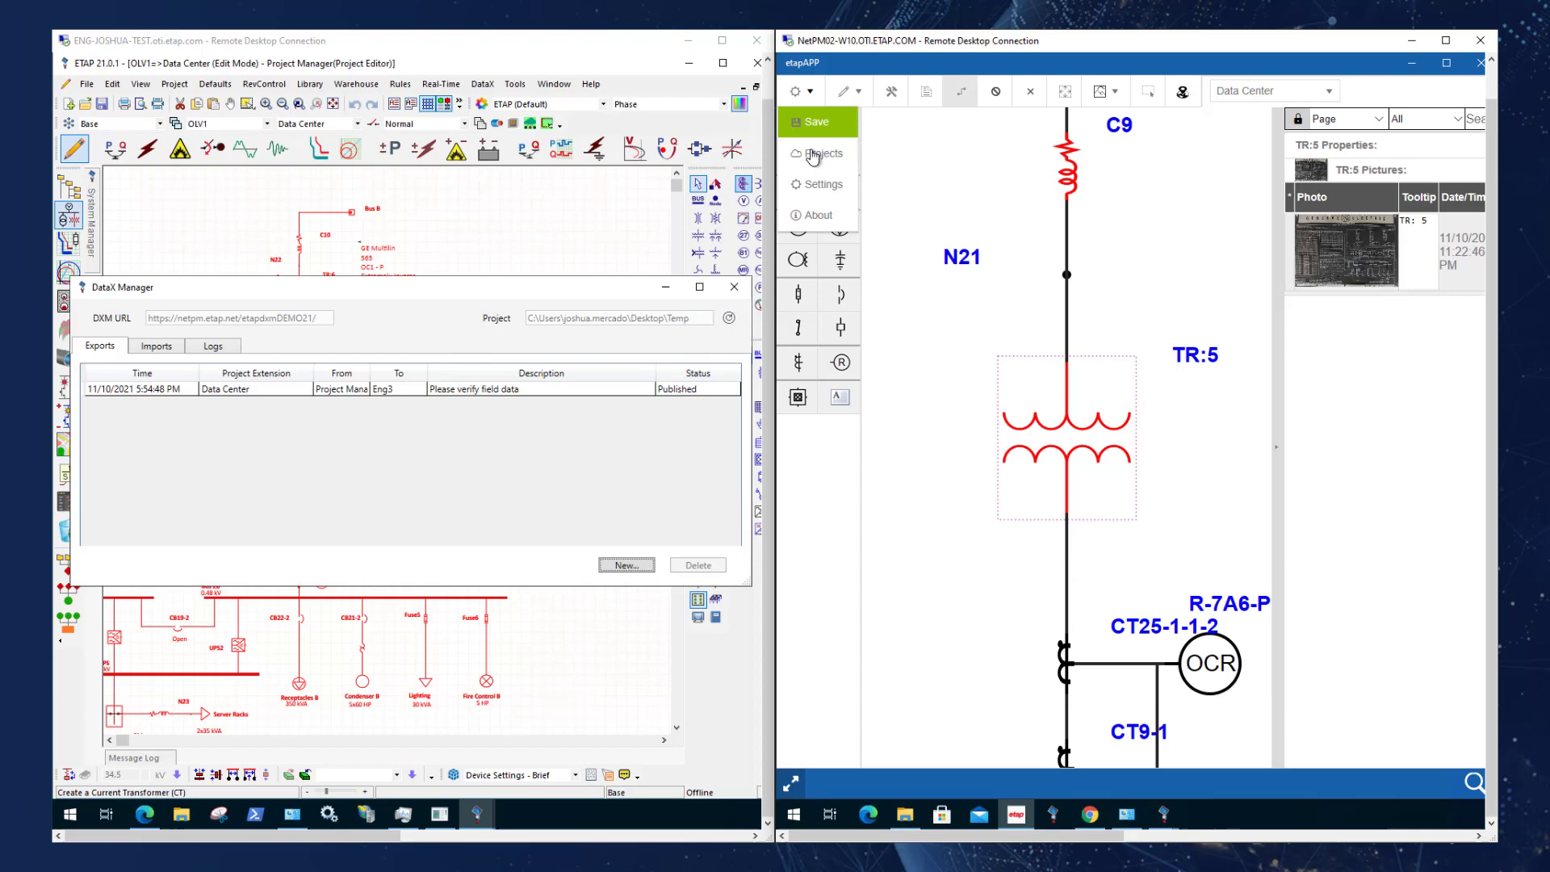
# Step: Upload the nameplate-data project and select its import in DataX Manager's Imports list
pyautogui.click(808, 127)
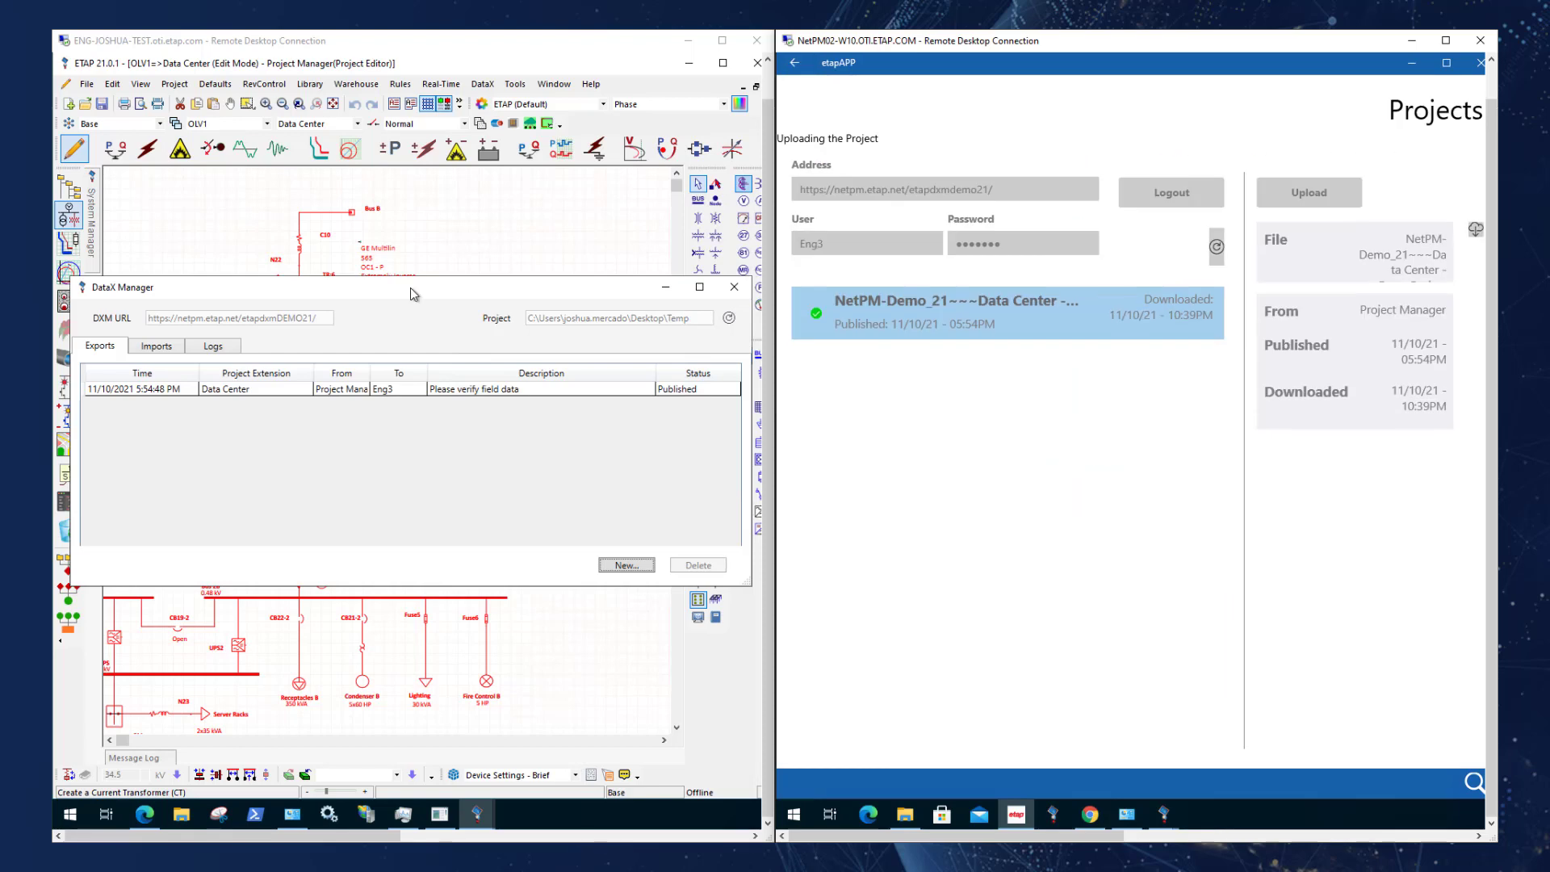
pyautogui.click(1166, 477)
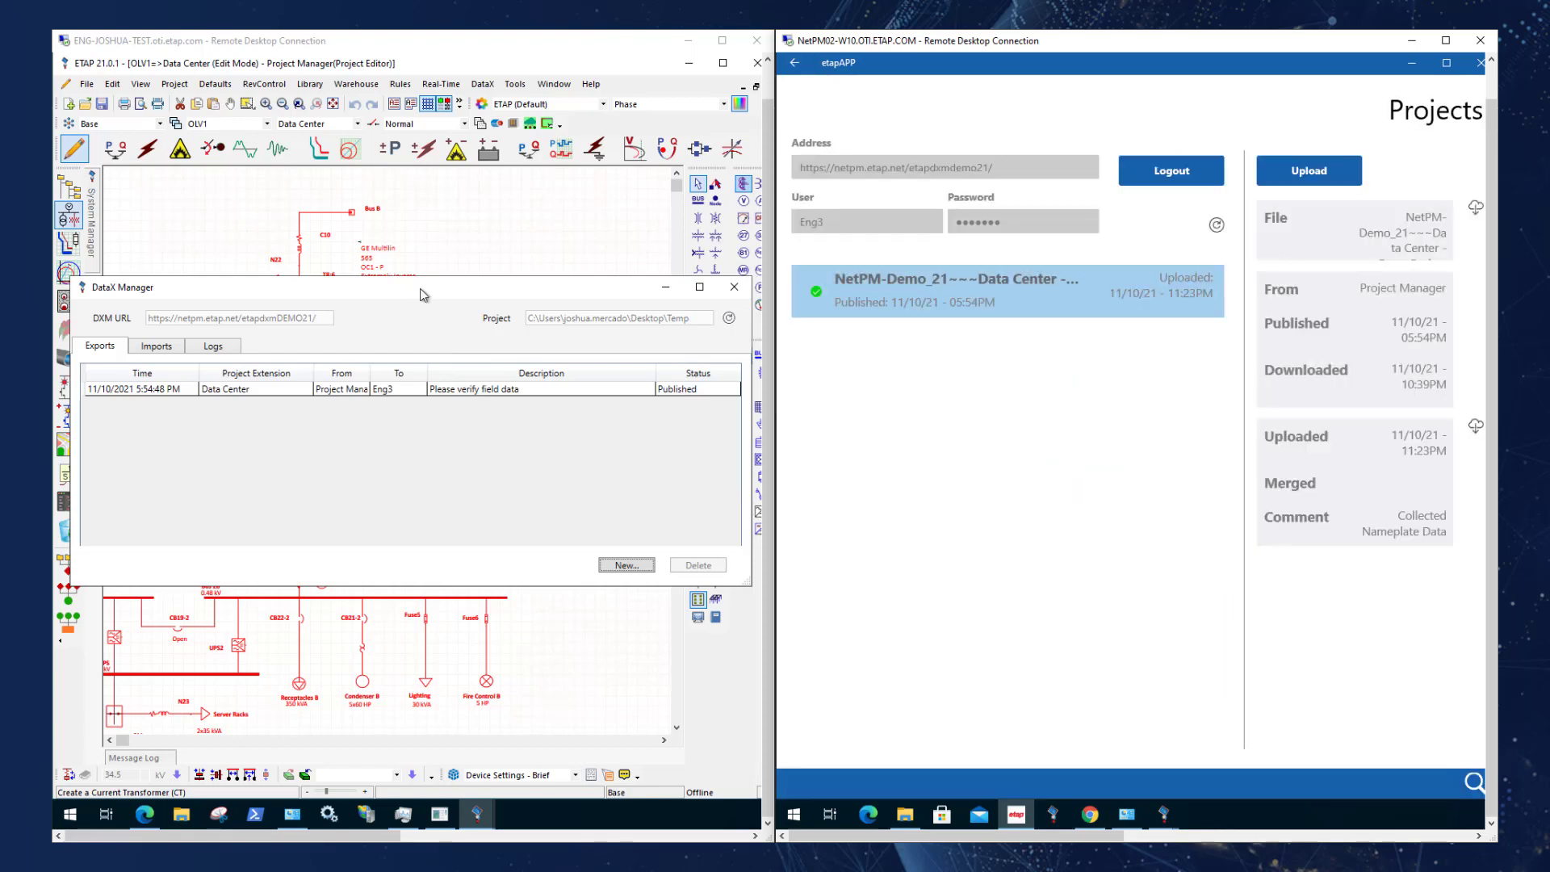
pyautogui.click(421, 295)
pyautogui.click(156, 345)
pyautogui.click(254, 390)
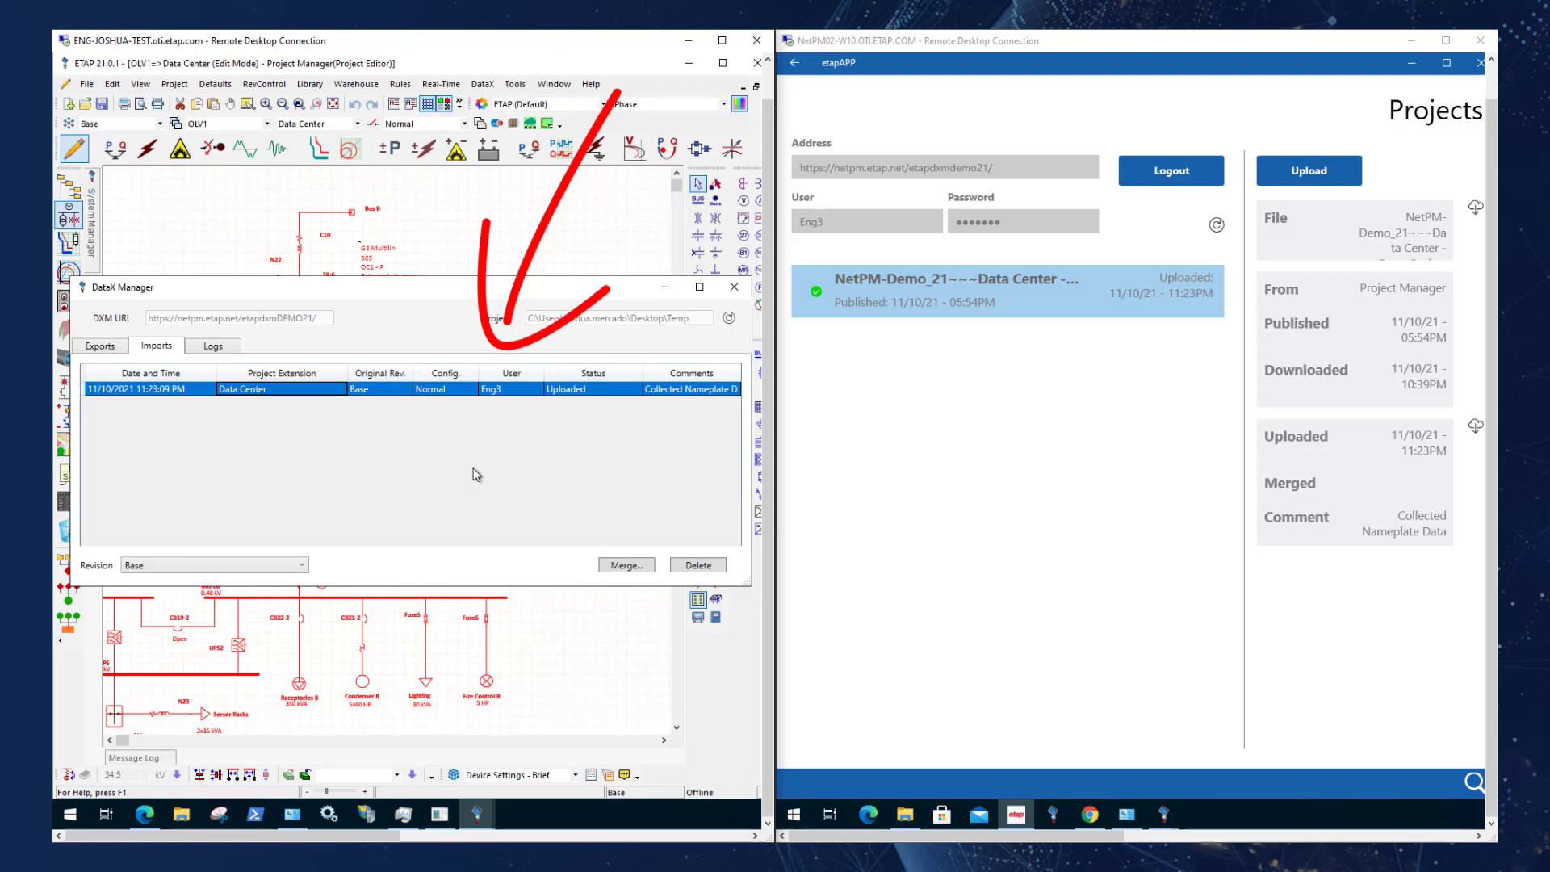
# Step: Merge the uploaded import, accepting all element changes into the OLV1 one-line
pyautogui.click(641, 569)
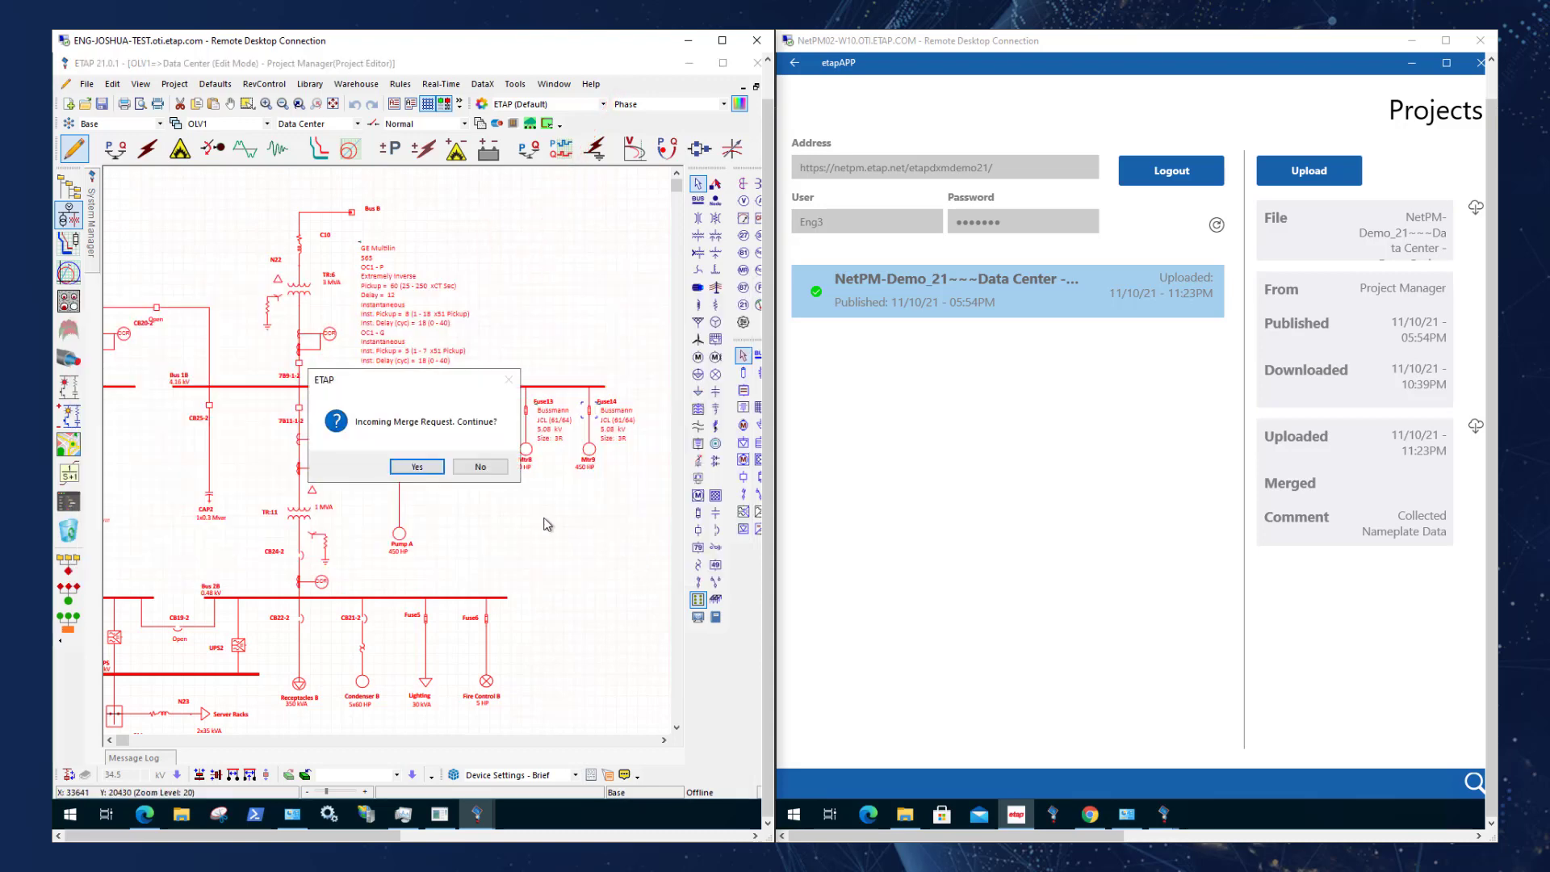
pyautogui.press('Return')
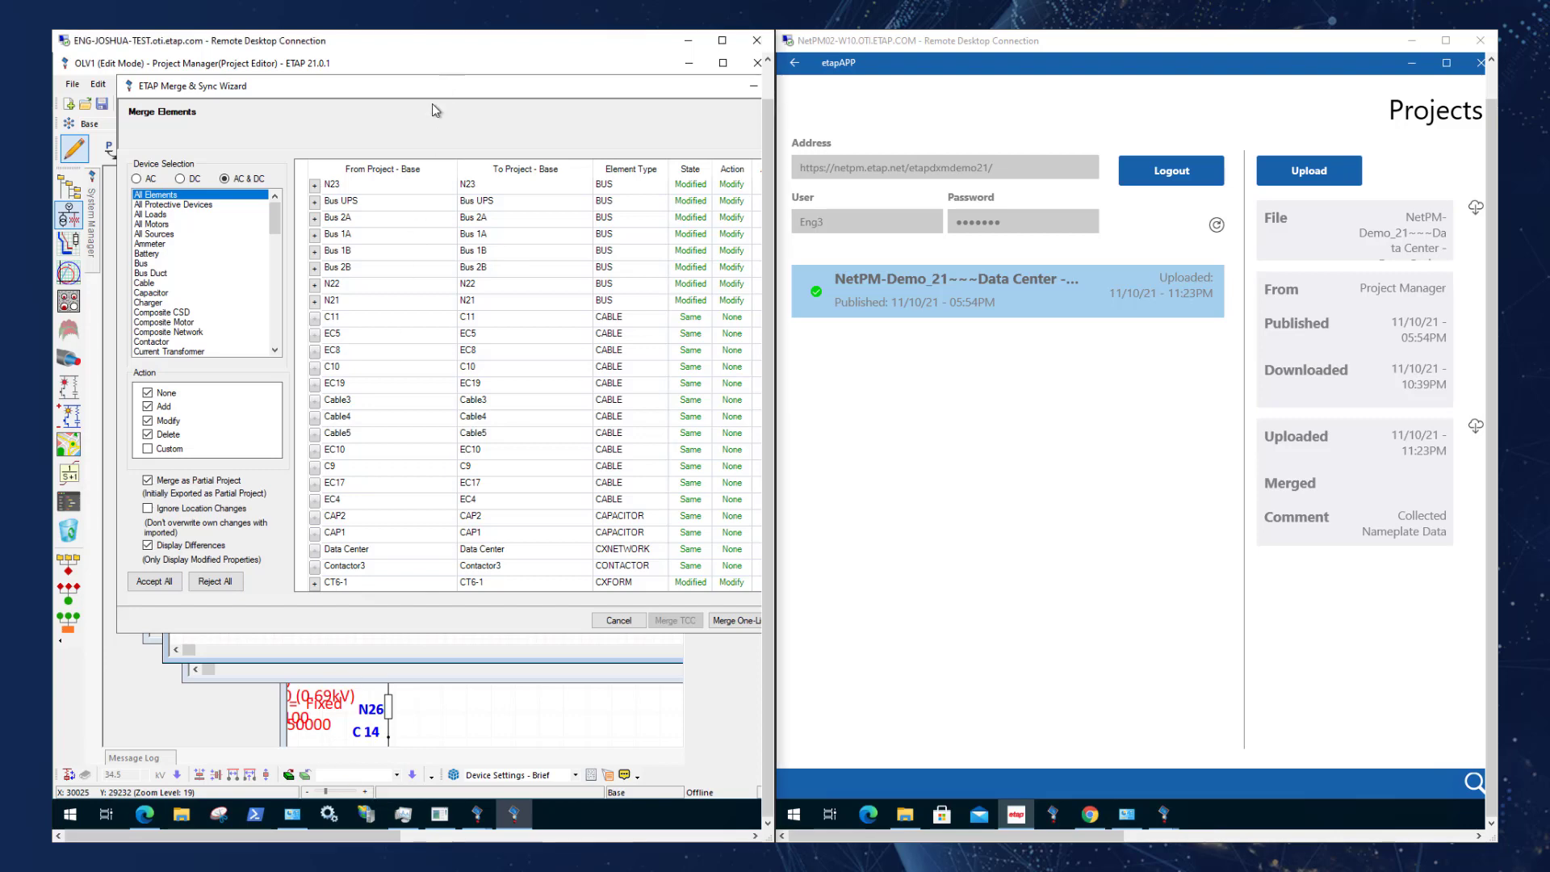
pyautogui.moveTo(427, 86); pyautogui.dragTo(368, 191)
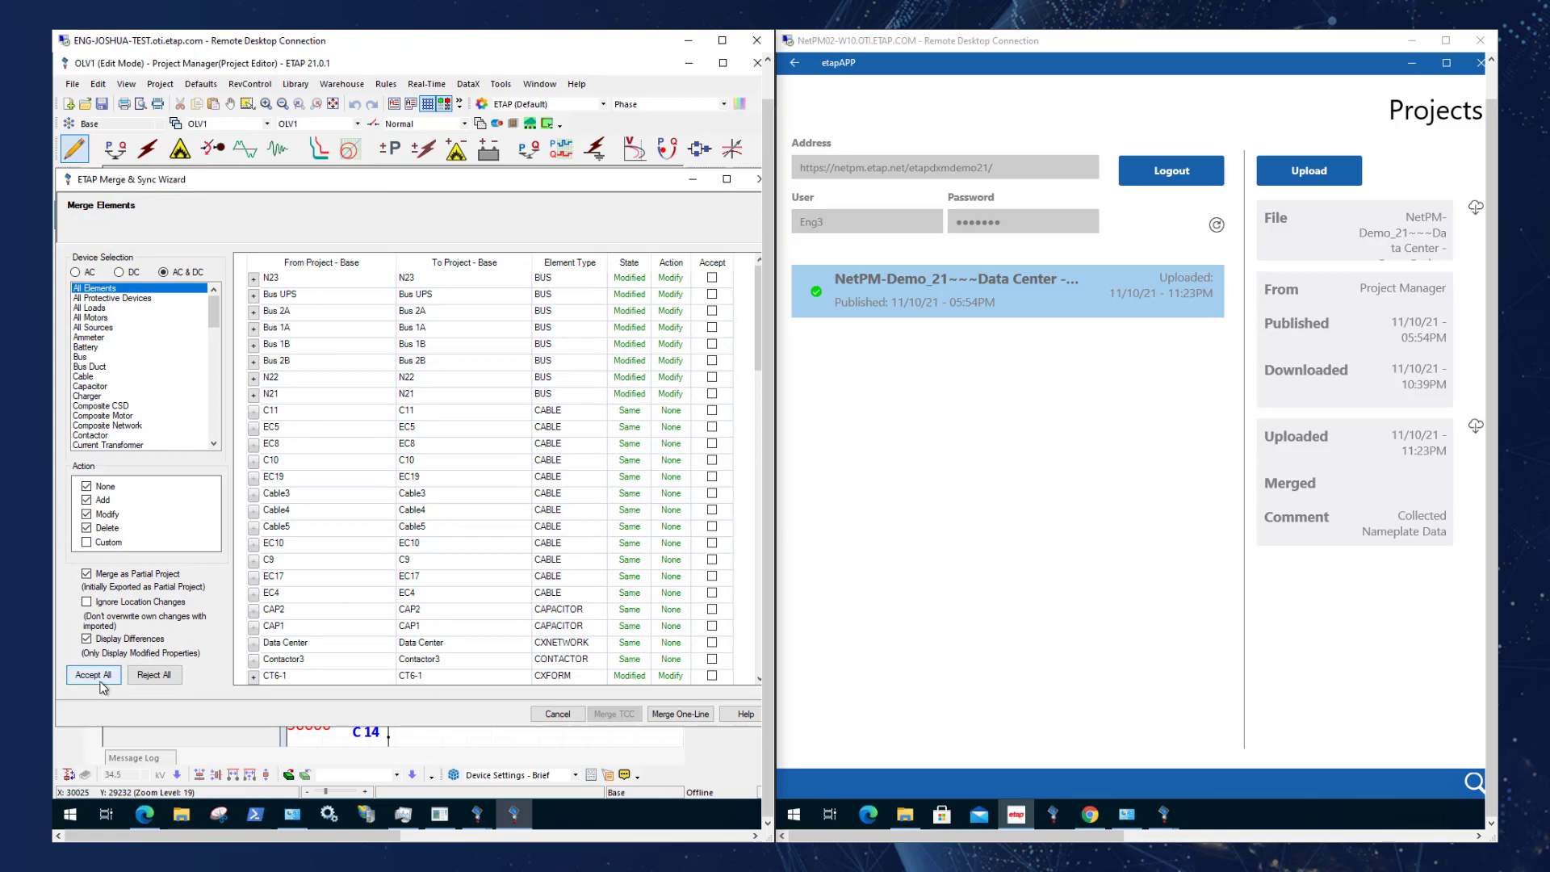
pyautogui.click(93, 675)
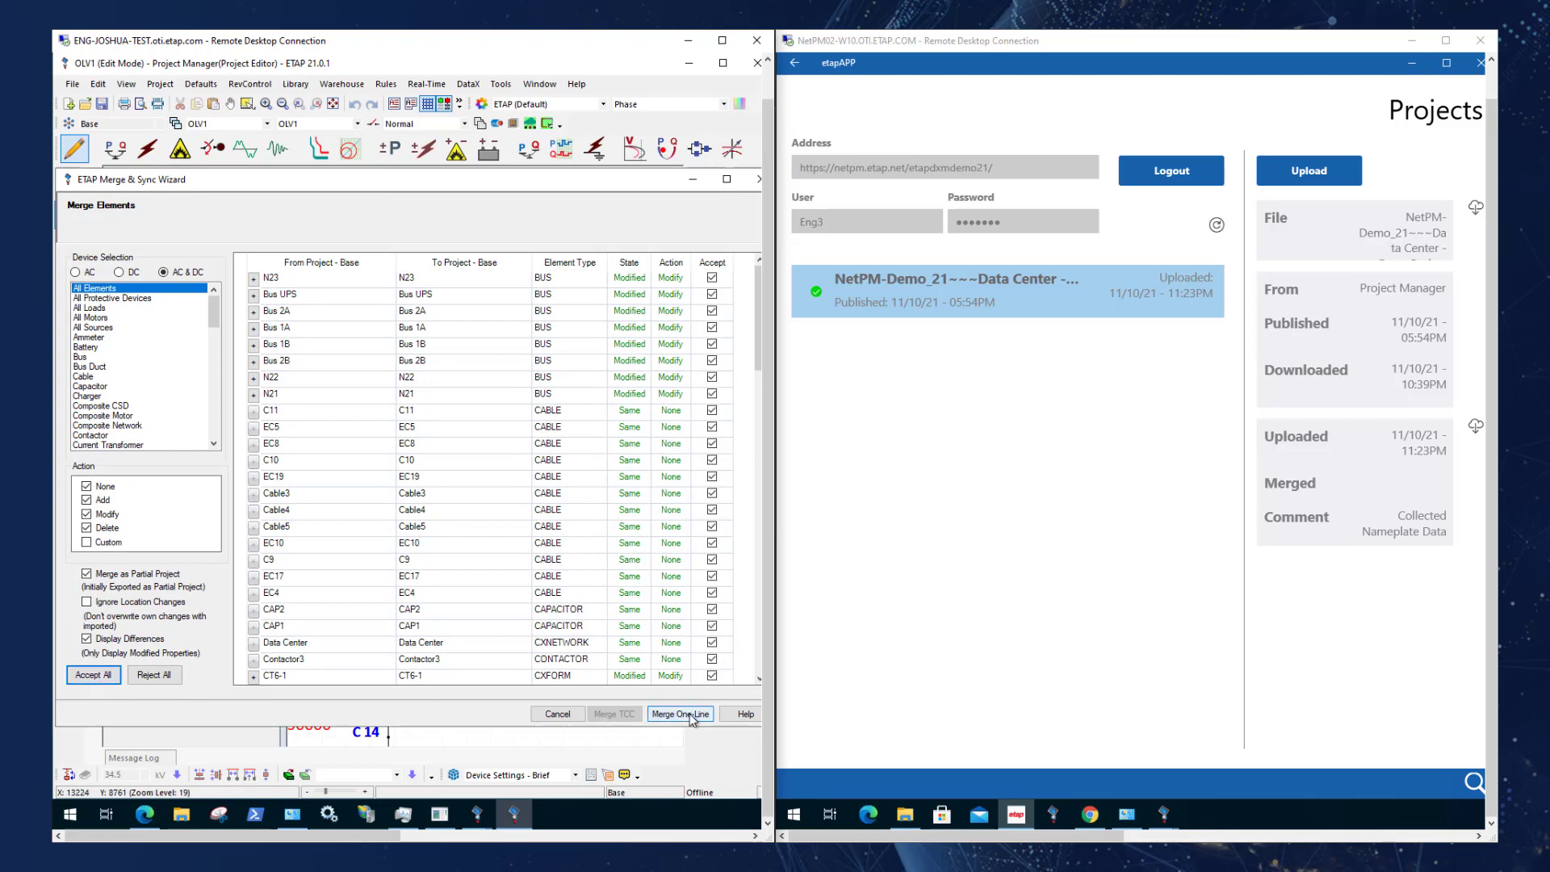
pyautogui.click(678, 714)
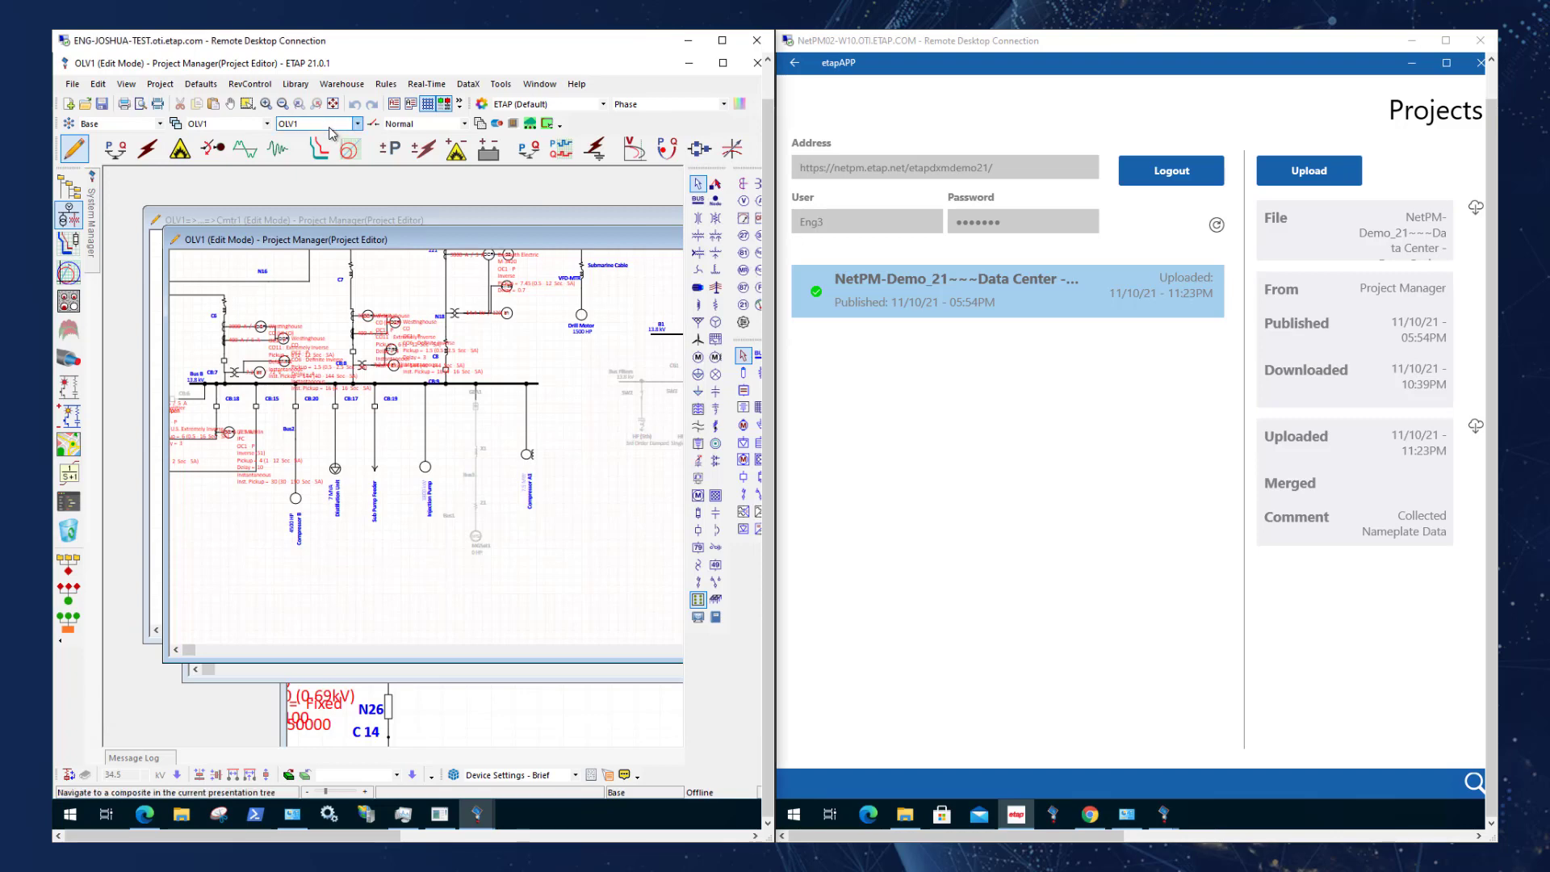
# Step: Switch to the Data Center presentation, find TR:5, and open its Nameplate hyperlink photo
pyautogui.click(357, 125)
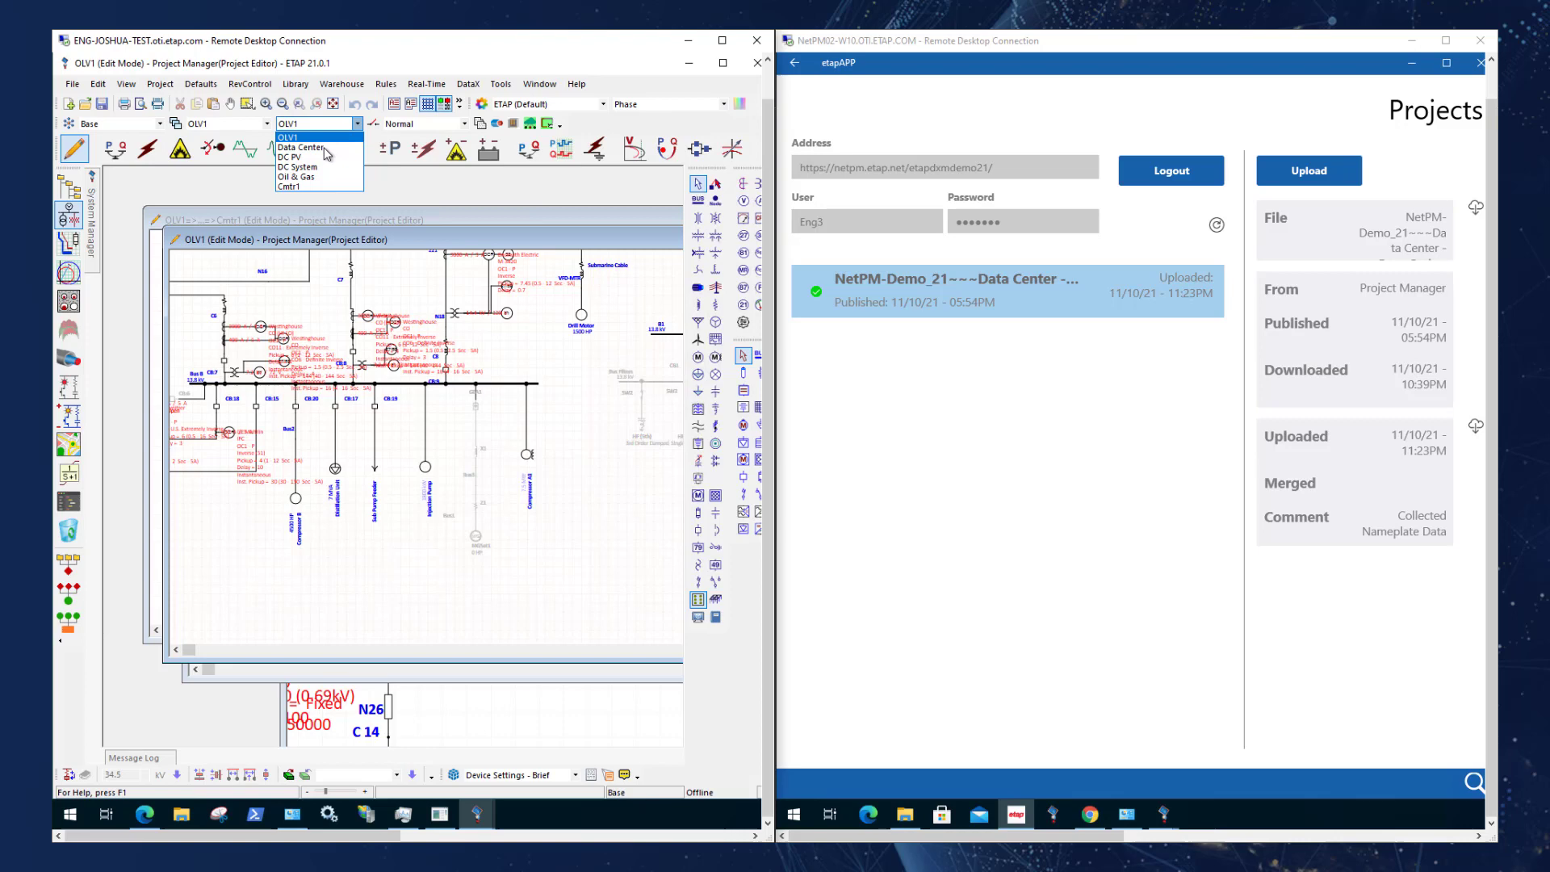
pyautogui.click(325, 149)
pyautogui.hotkey('ctrl', 'f')
pyautogui.write('TR')
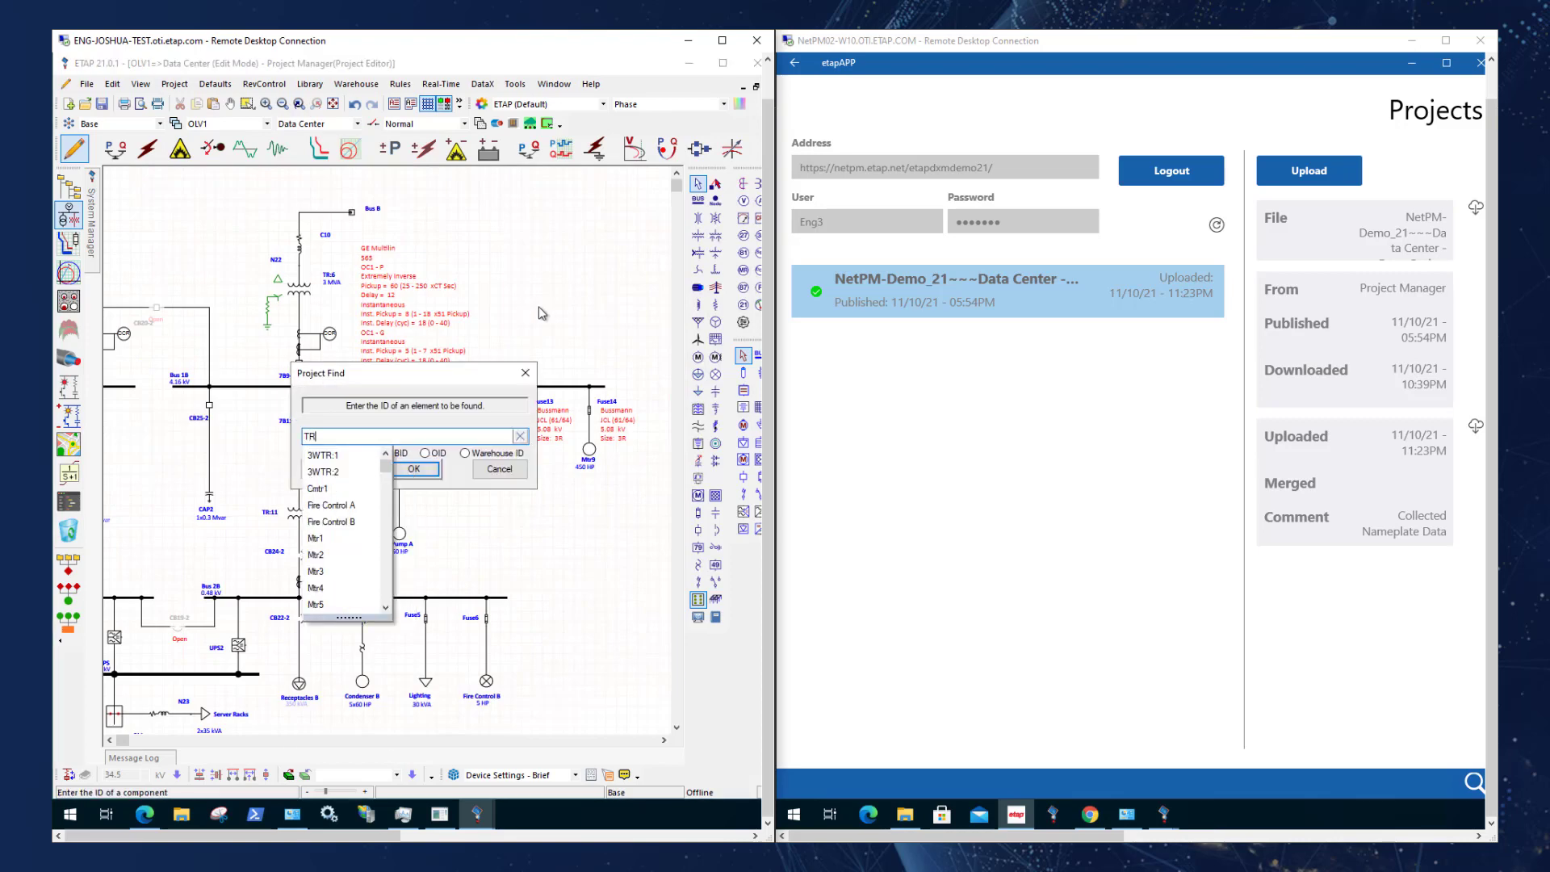
pyautogui.write(':')
pyautogui.press('Down')
pyautogui.press('Down')
pyautogui.press('Down')
pyautogui.press('Down')
pyautogui.press('Down')
pyautogui.press('Down')
pyautogui.press('Down')
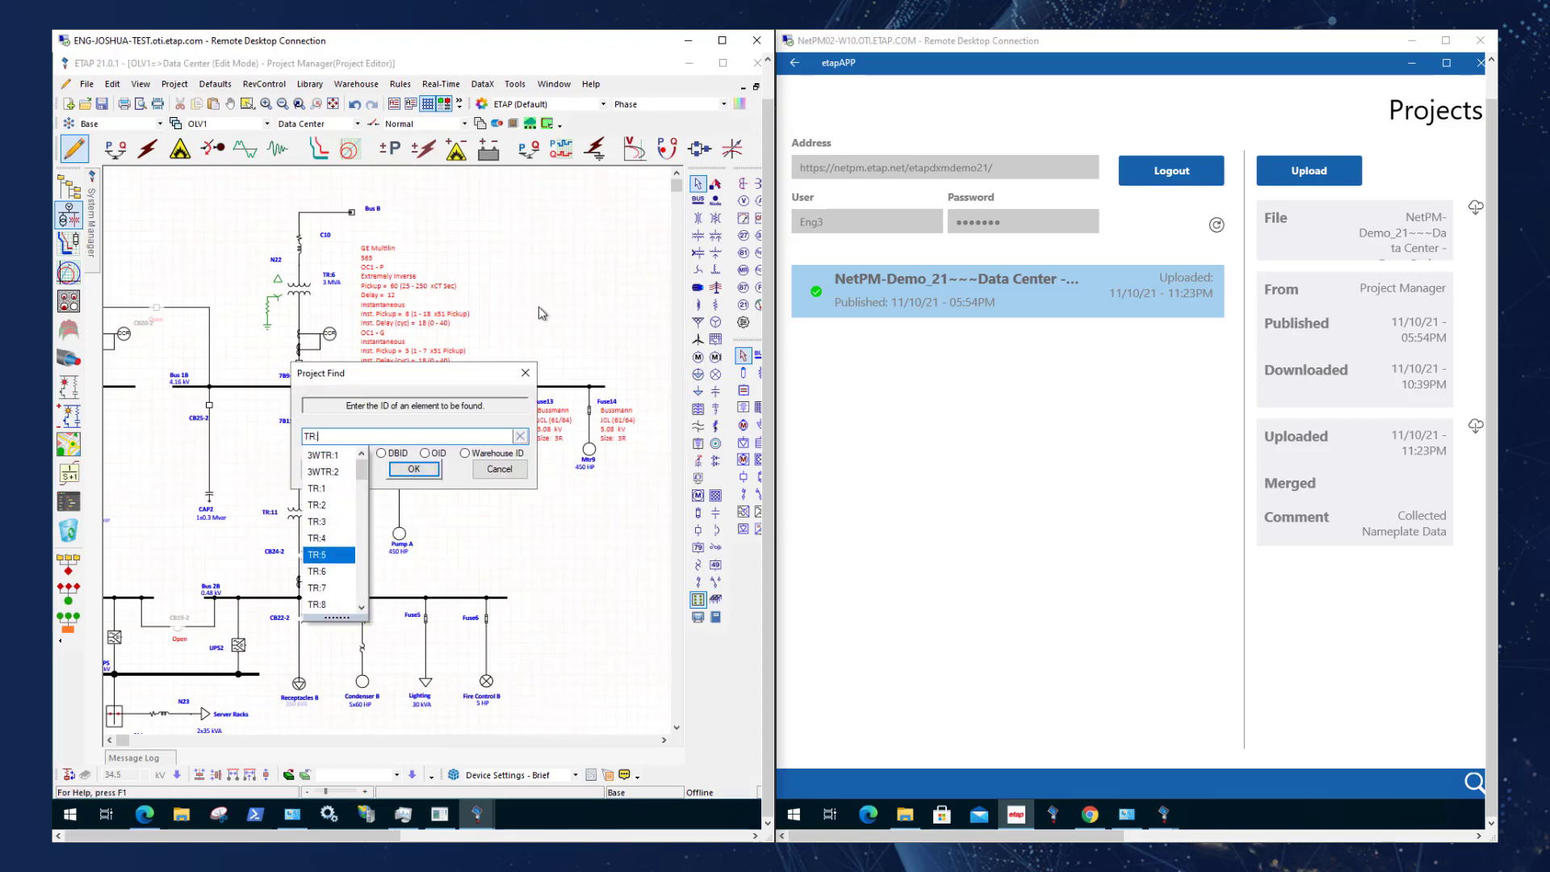
pyautogui.press('Return')
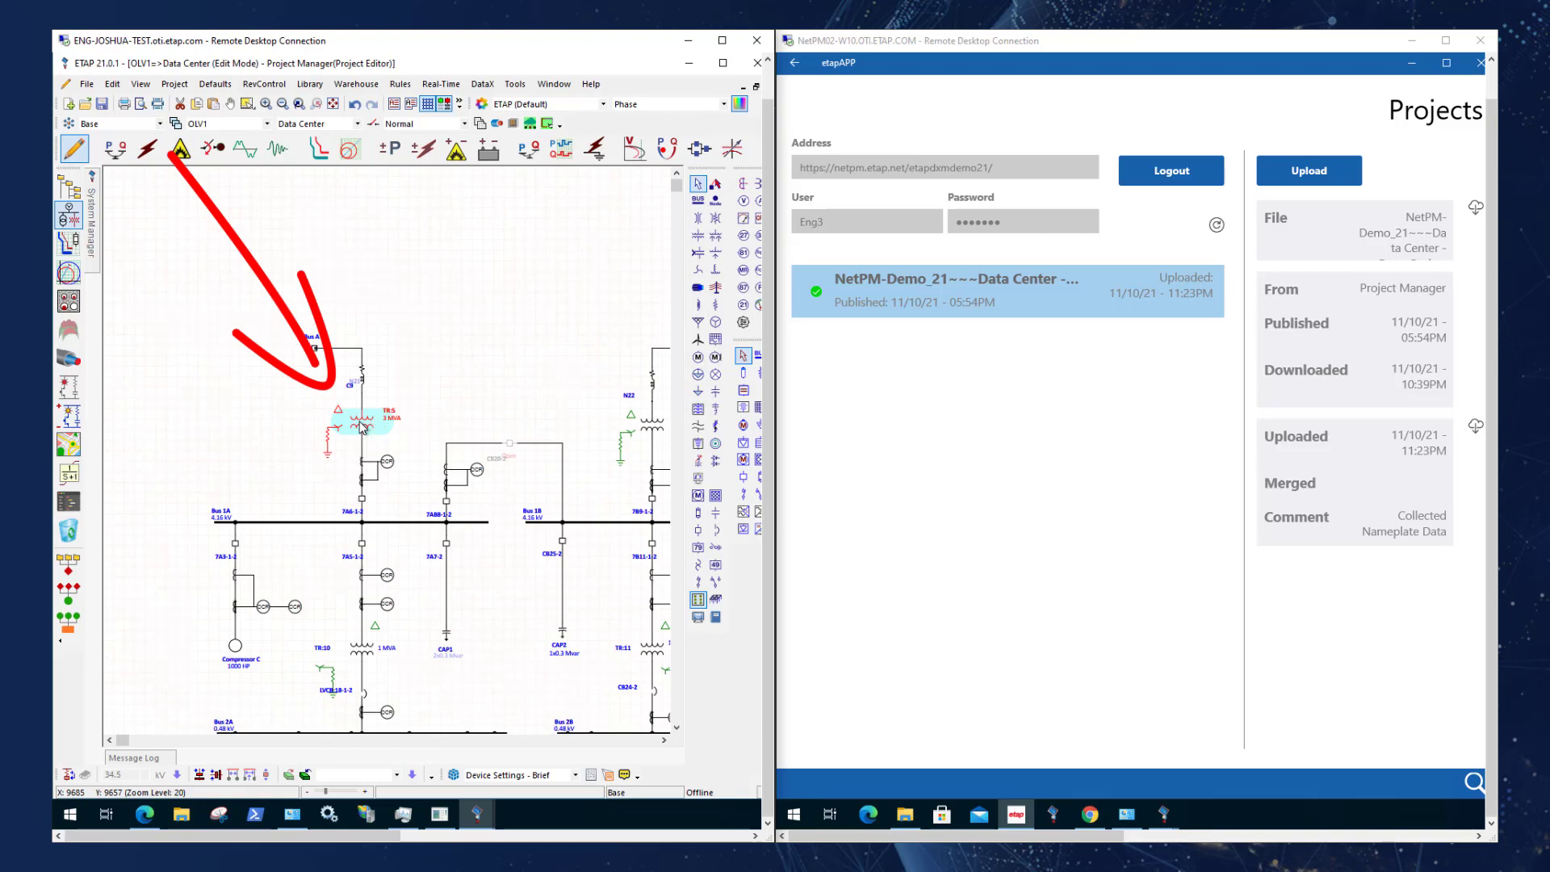
pyautogui.rightClick(361, 427)
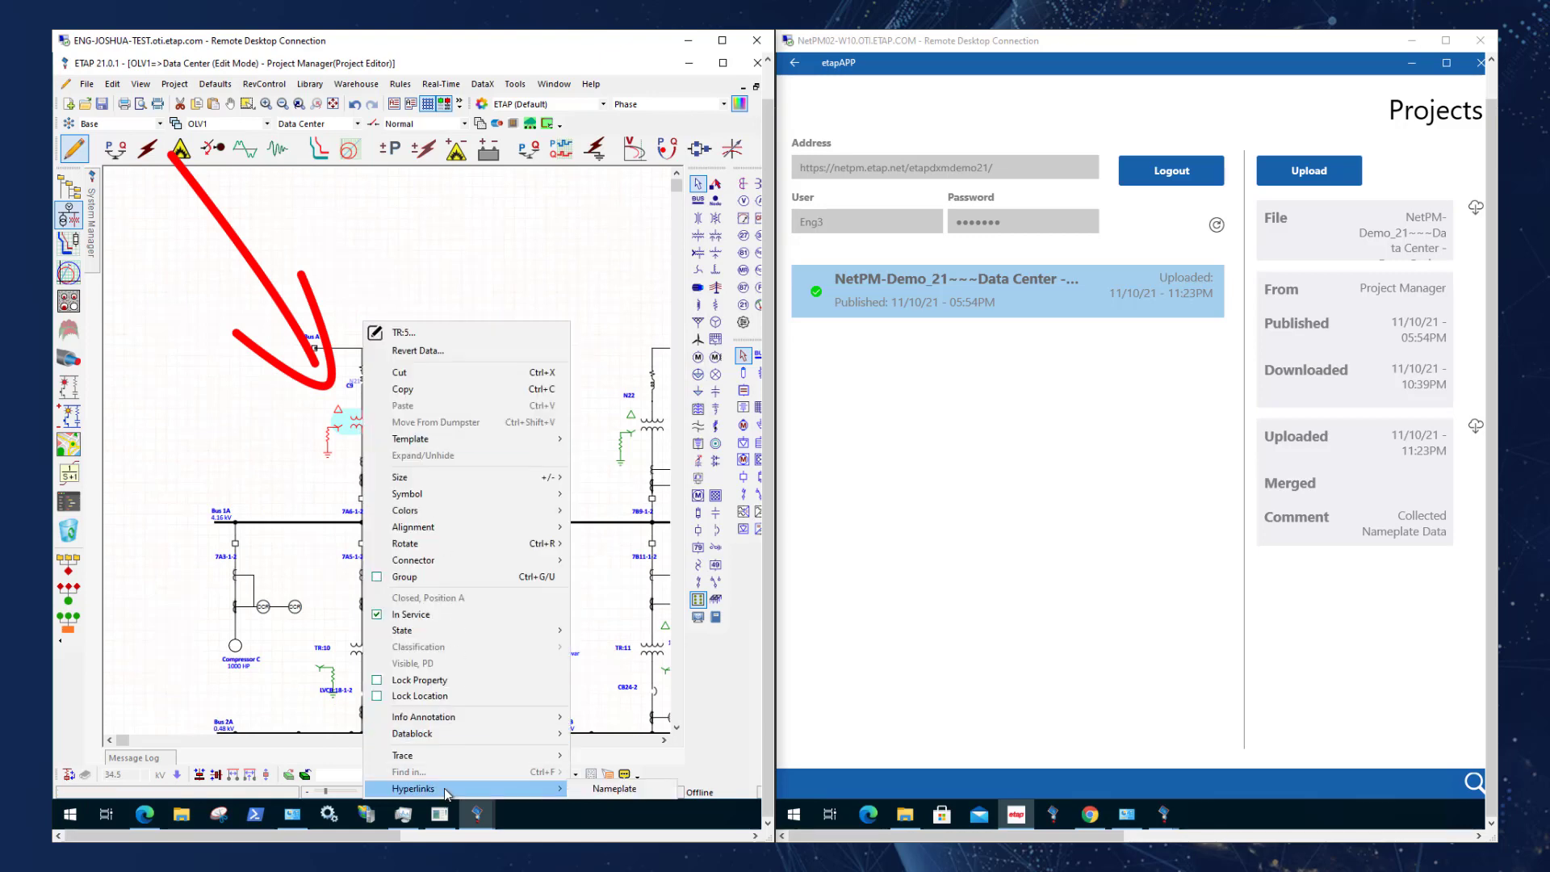
pyautogui.click(606, 789)
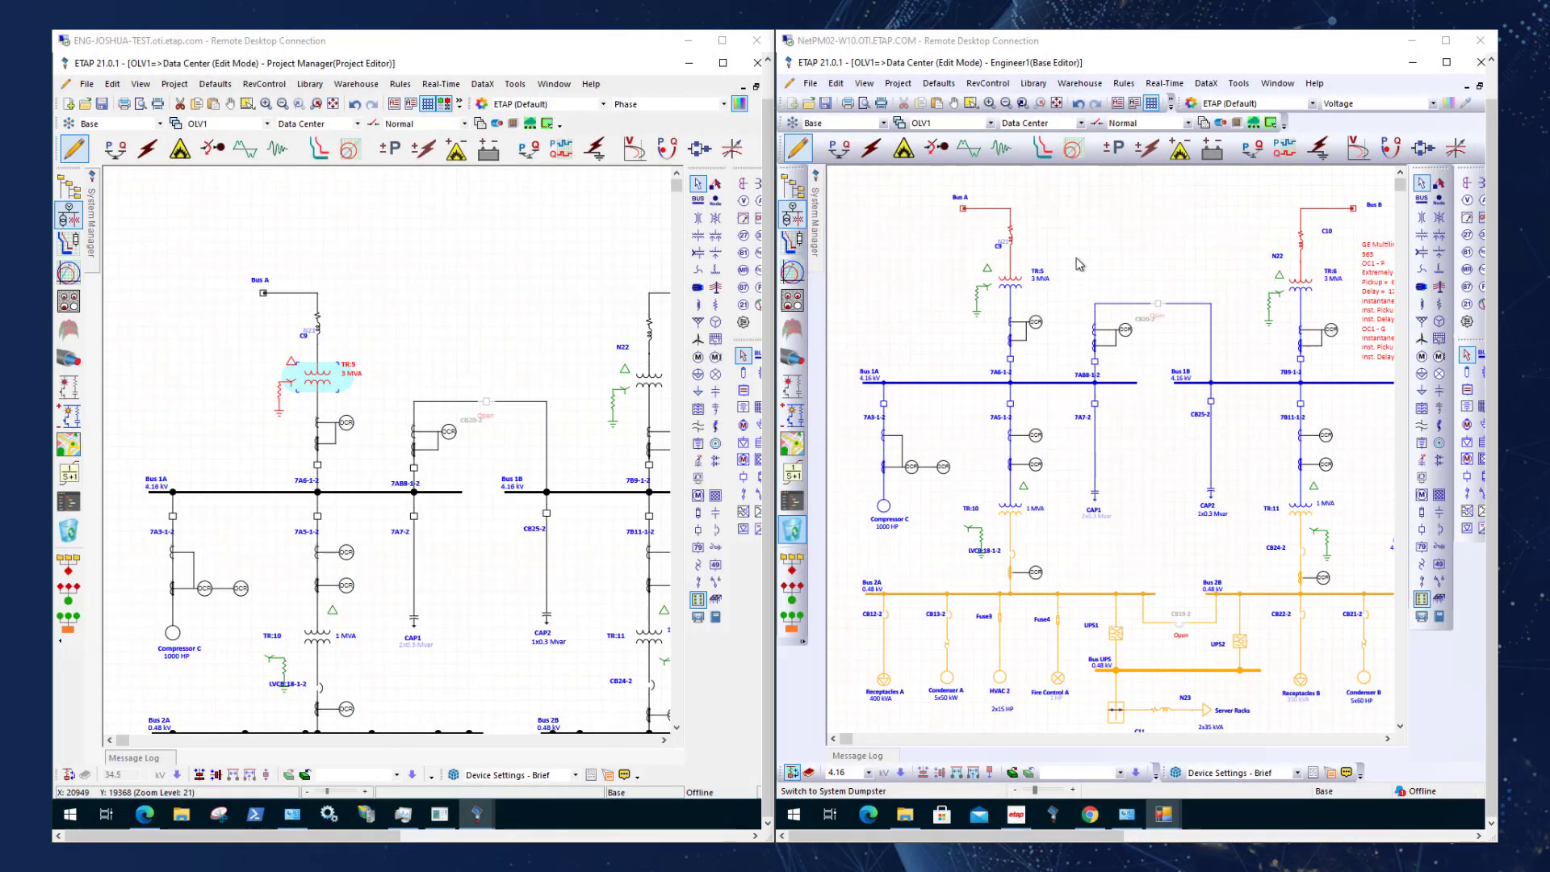
# Step: In the right-hand ETAP window, open TR:5's Nameplate hyperlink photo
pyautogui.click(1077, 258)
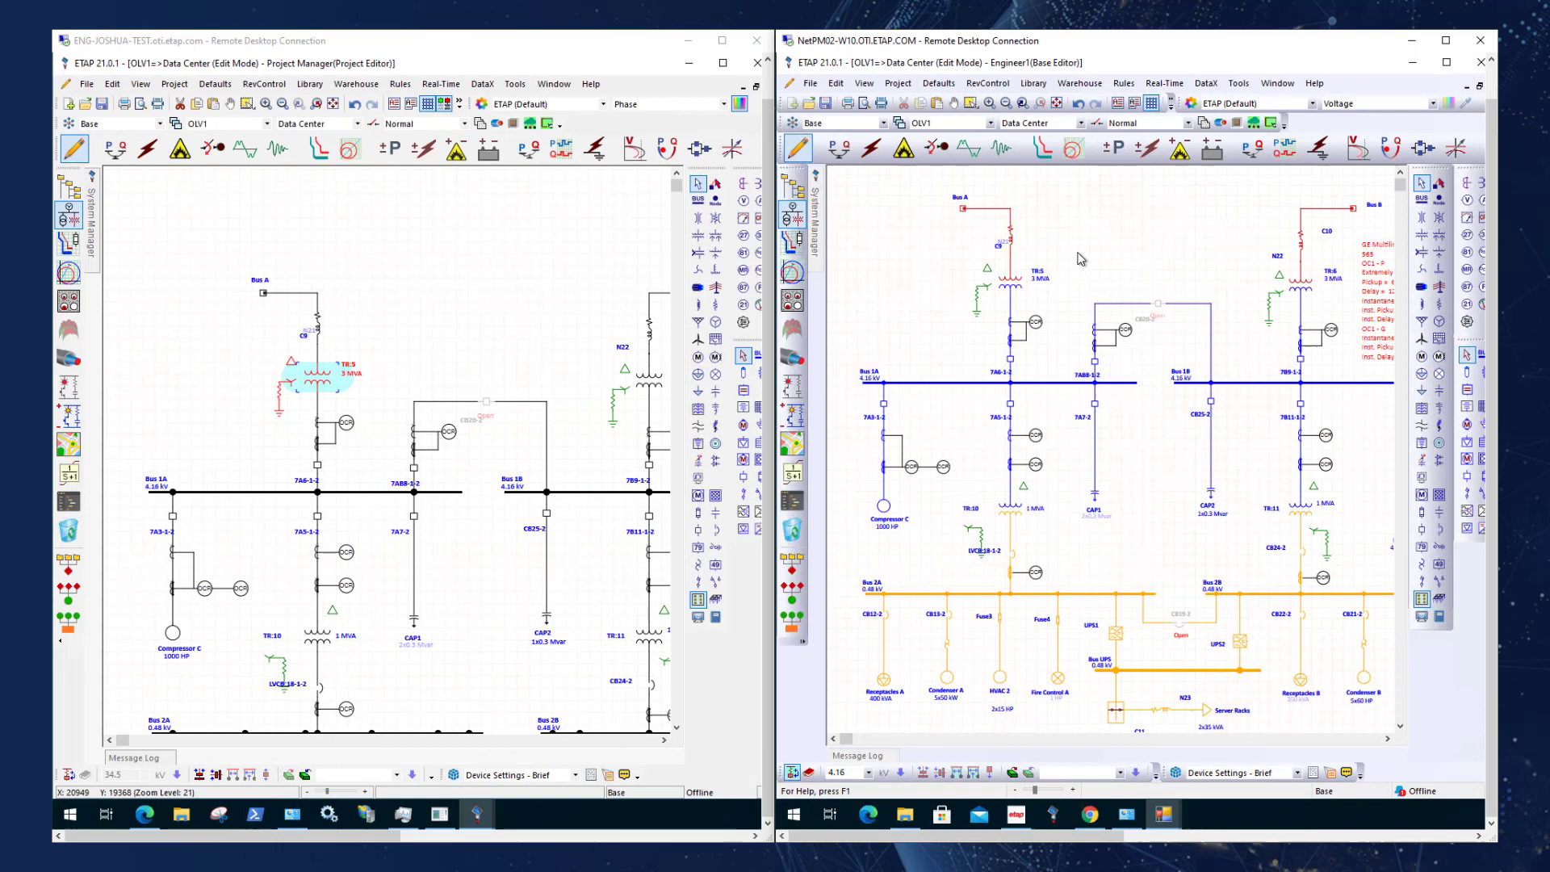
pyautogui.click(1019, 286)
pyautogui.rightClick(1019, 288)
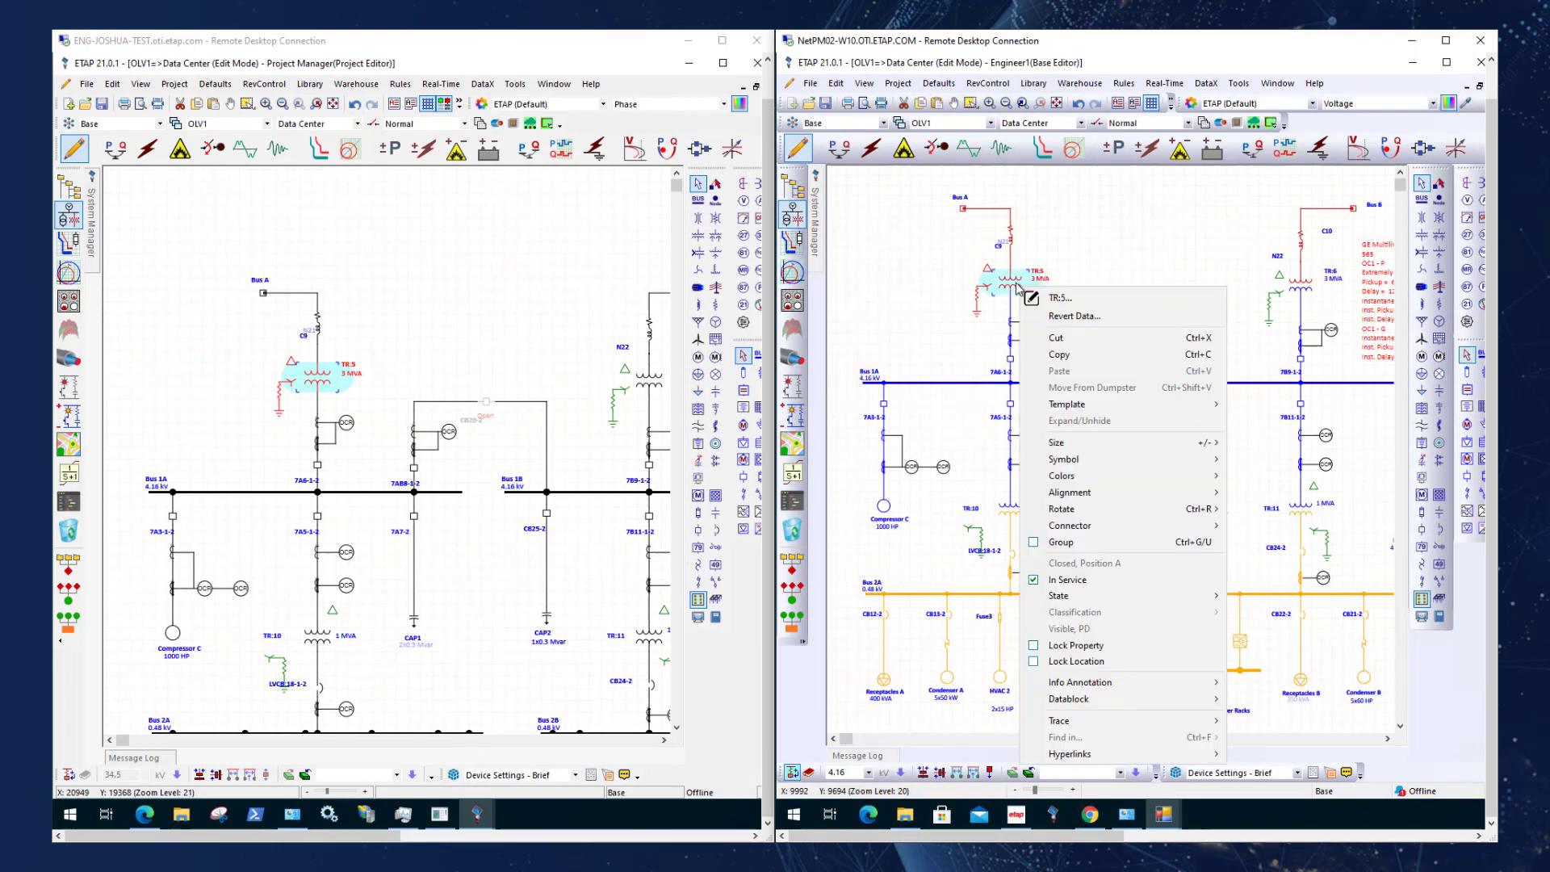
pyautogui.moveTo(1091, 757)
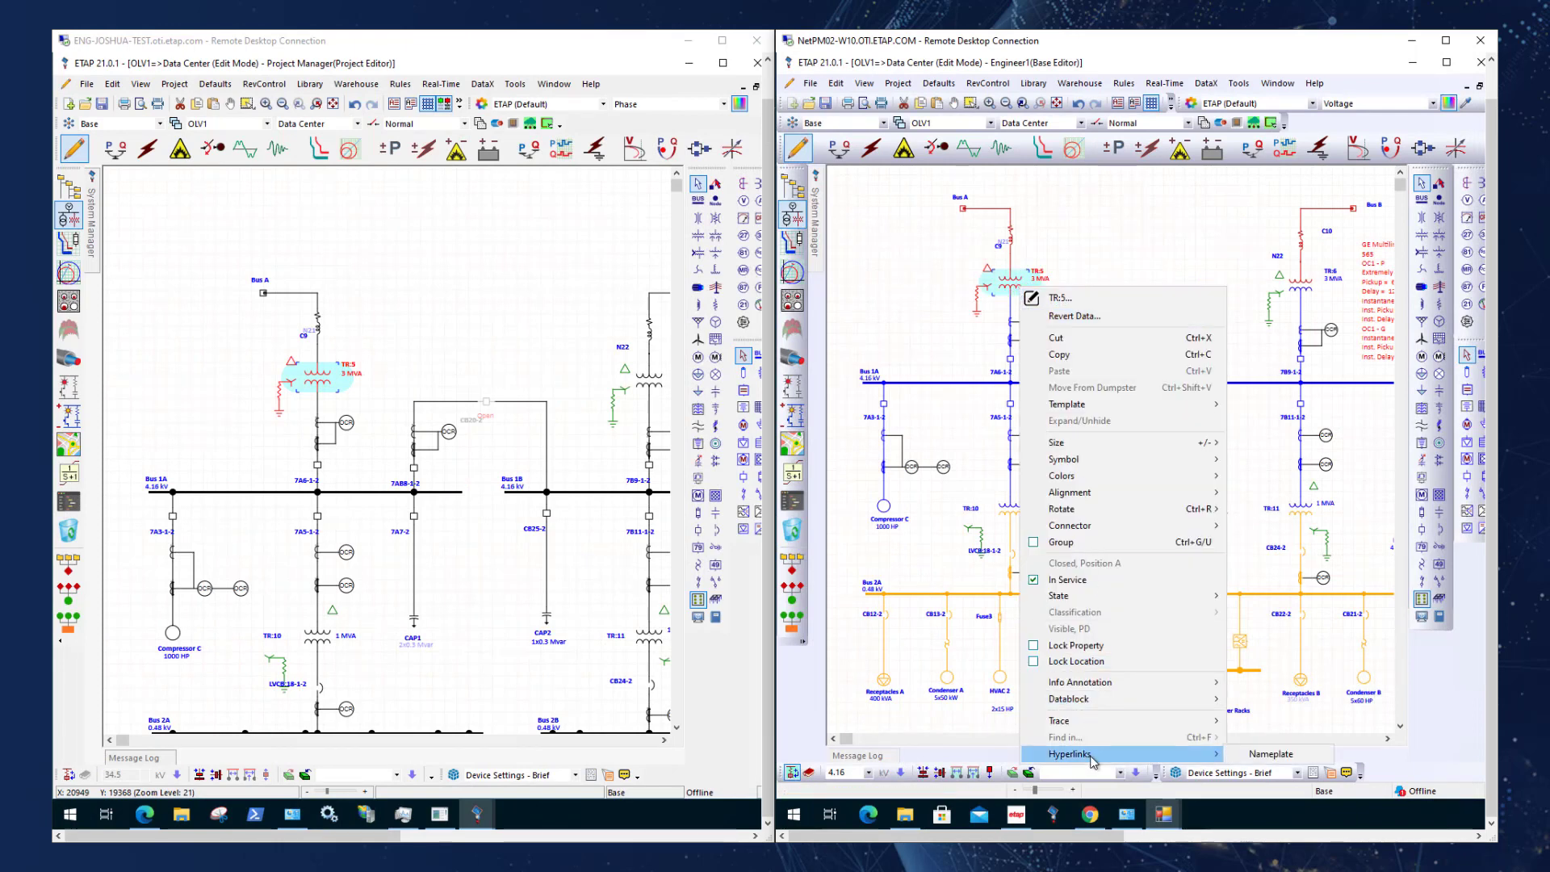
pyautogui.click(1259, 755)
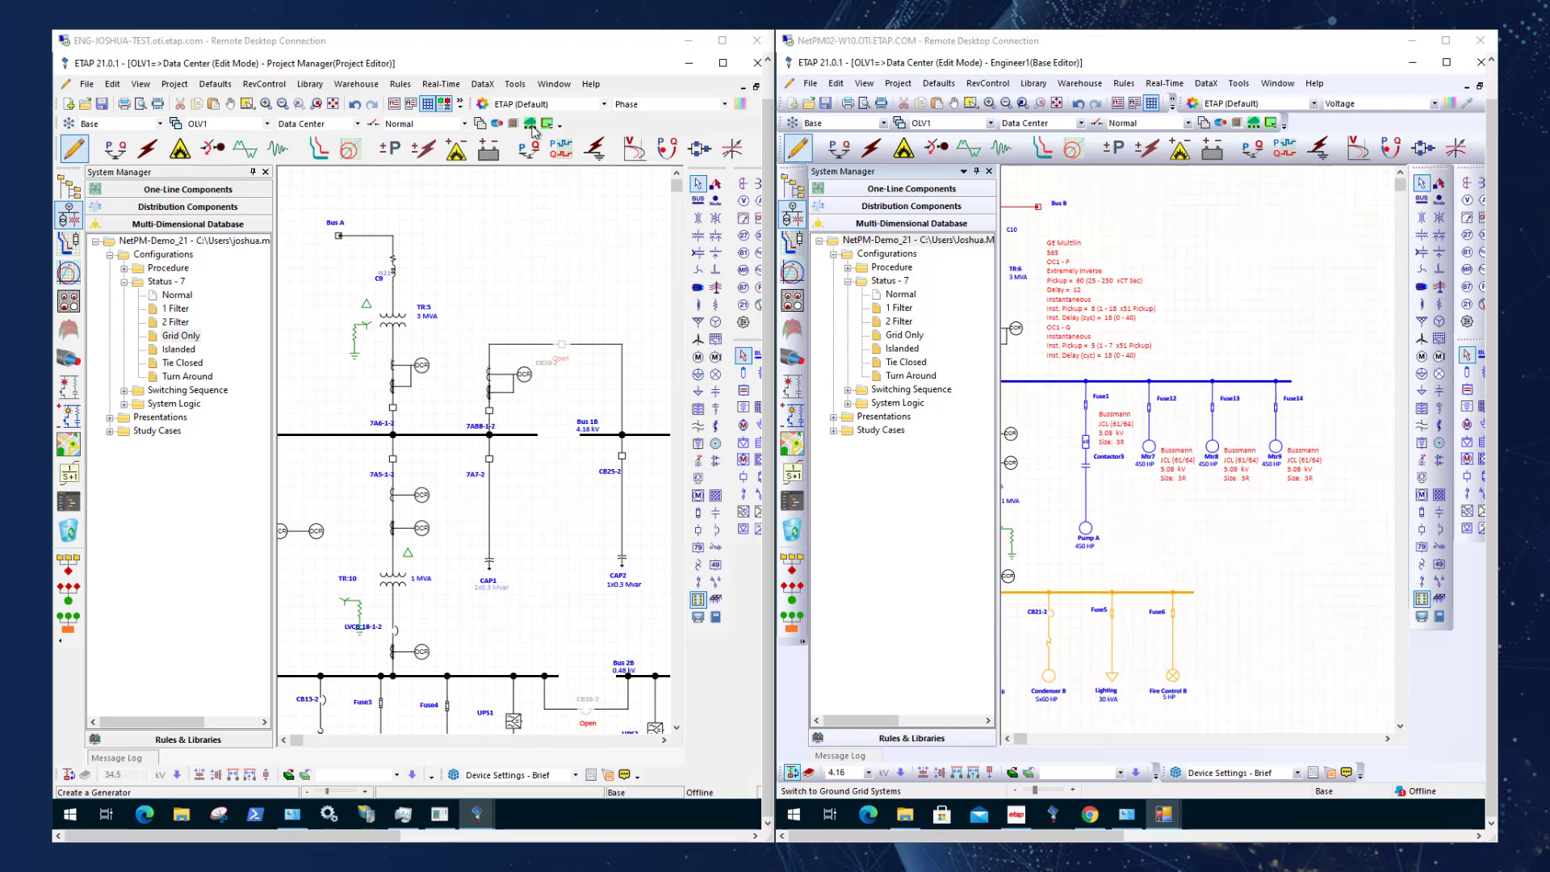
# Step: Maximize the left remote session and launch the NetPM project manager
pyautogui.click(723, 42)
pyautogui.click(724, 42)
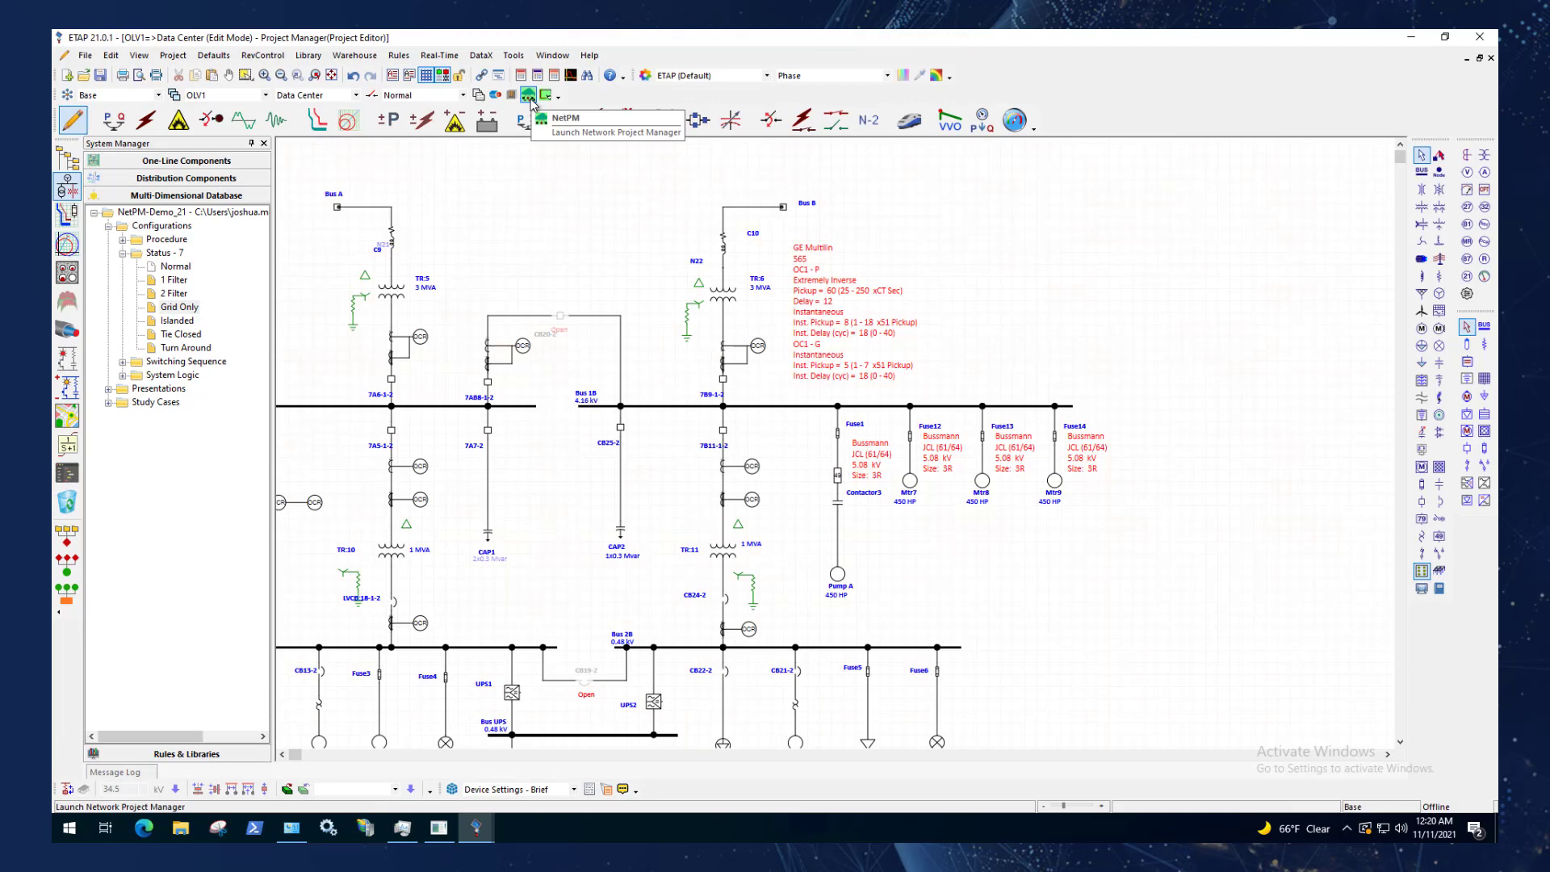
pyautogui.click(528, 96)
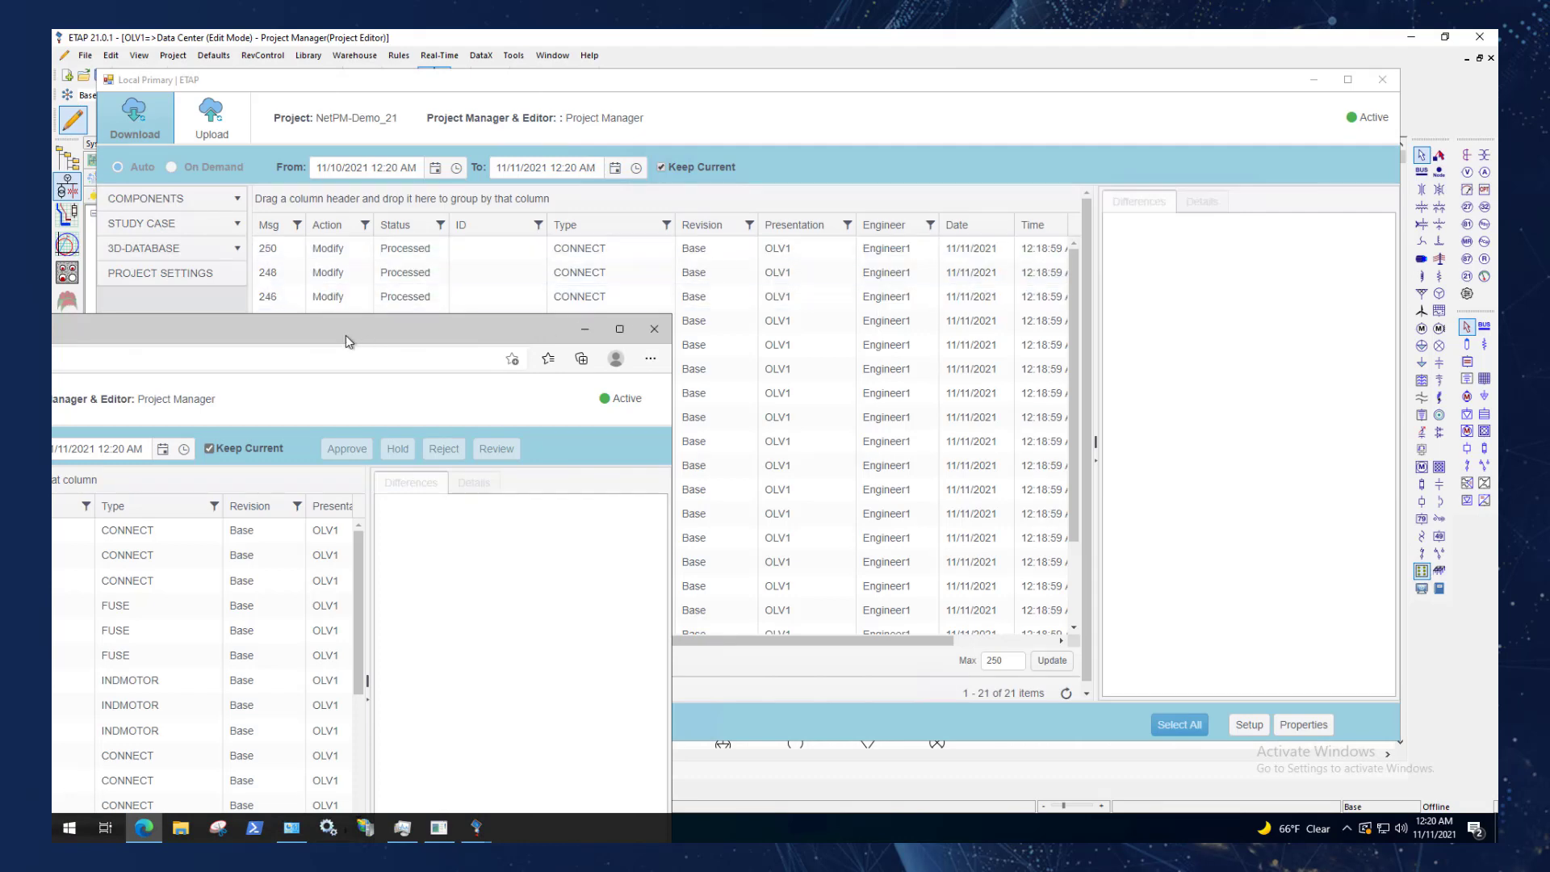
# Step: Arrange the NetPM browser and hide Local Primary to reveal the NetPM-Demo_21 Modify messages
pyautogui.moveTo(345, 336); pyautogui.dragTo(601, 293)
pyautogui.moveTo(715, 252); pyautogui.dragTo(1071, 169)
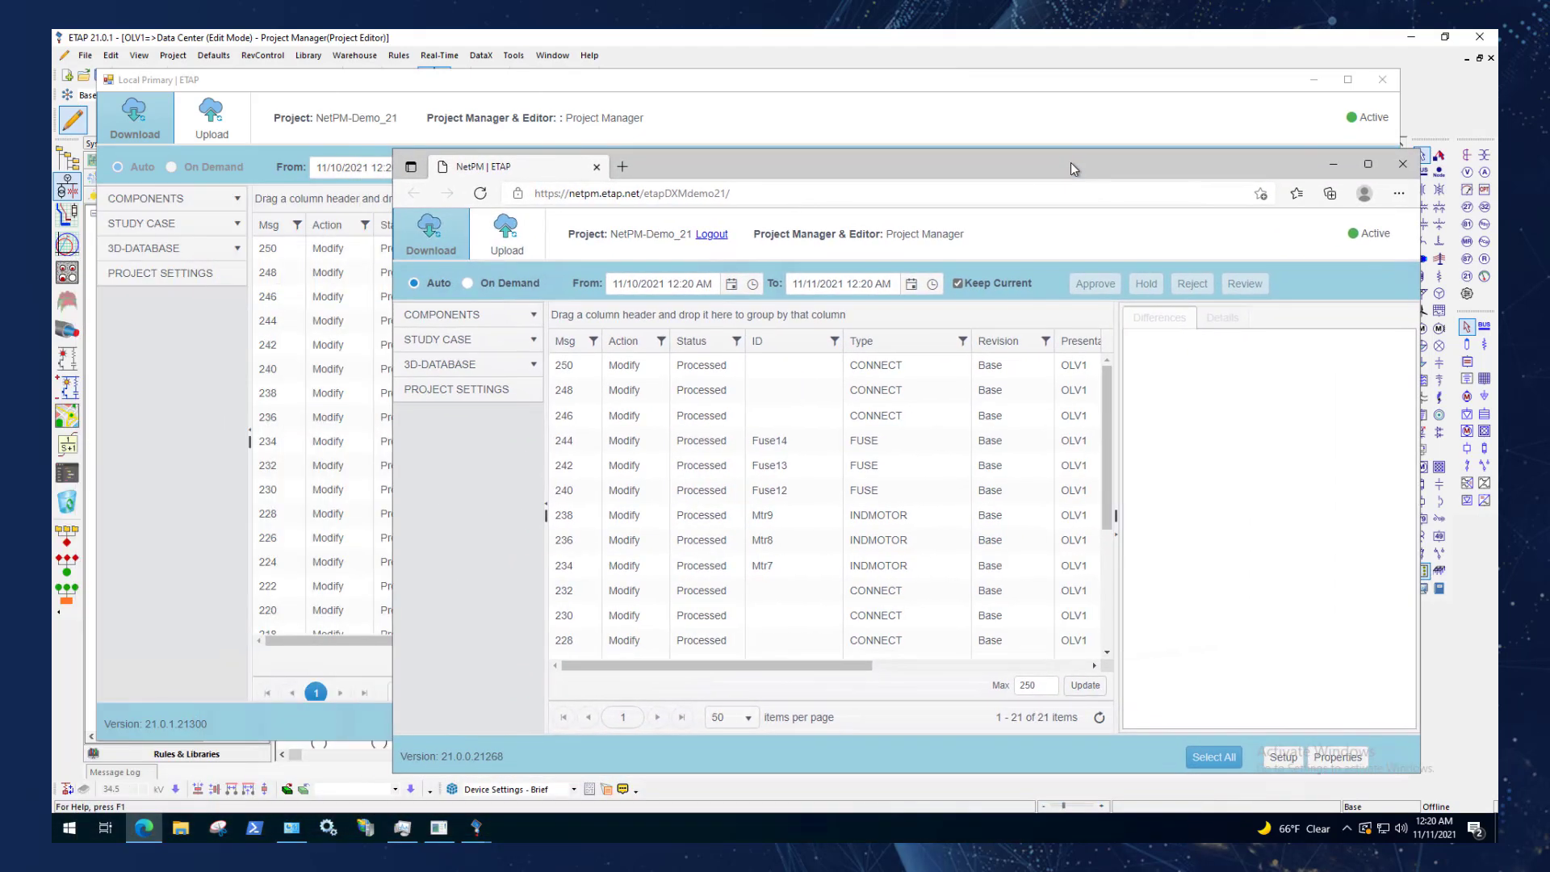
pyautogui.moveTo(573, 84); pyautogui.dragTo(634, 221)
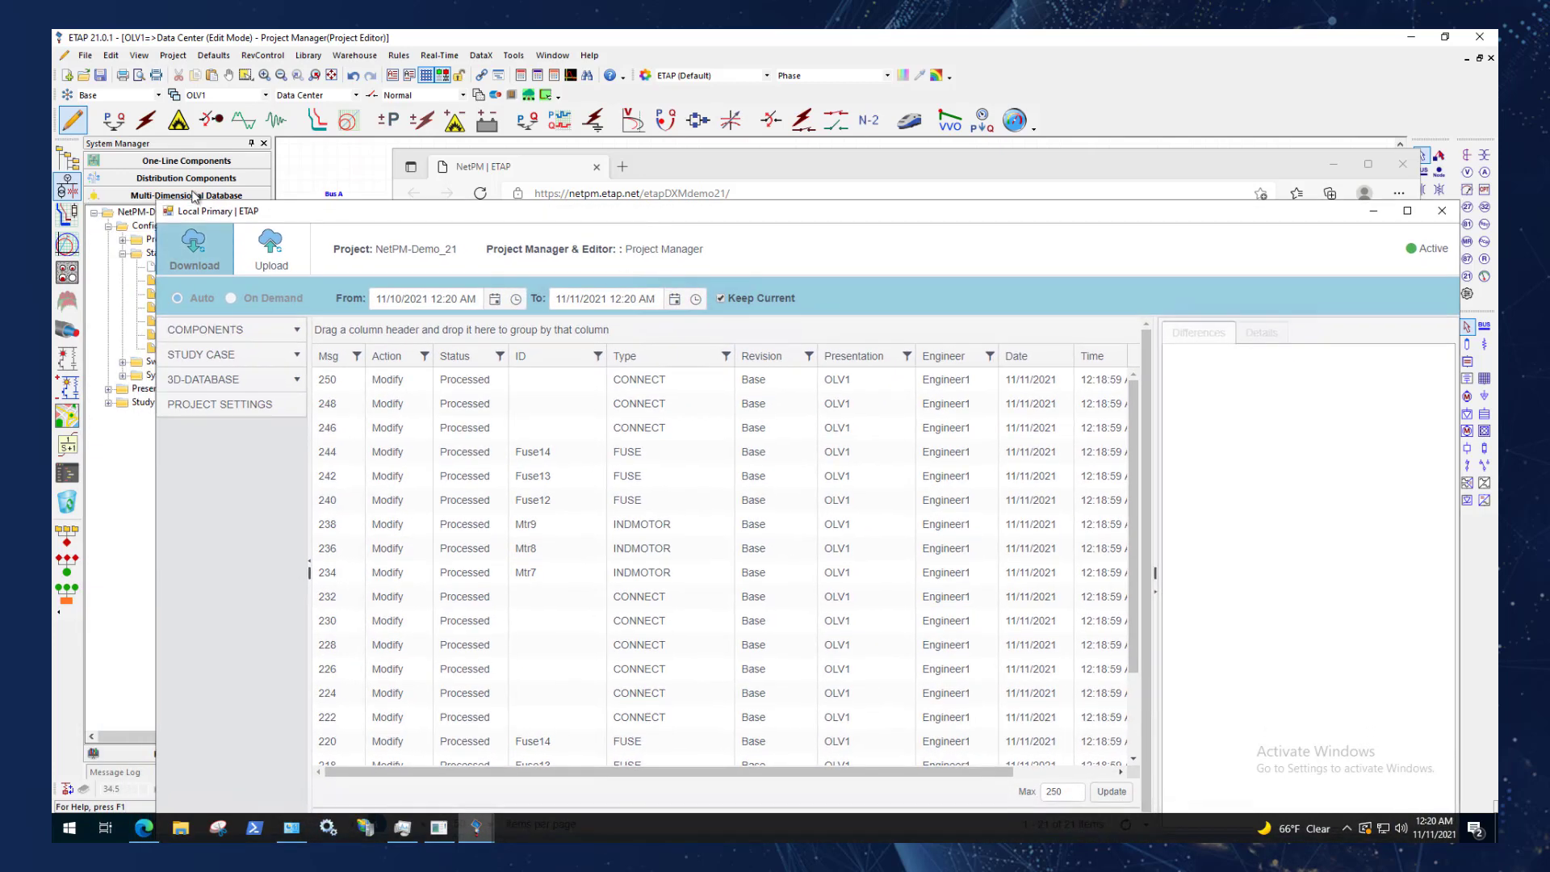
pyautogui.click(1376, 219)
pyautogui.moveTo(663, 165); pyautogui.dragTo(466, 177)
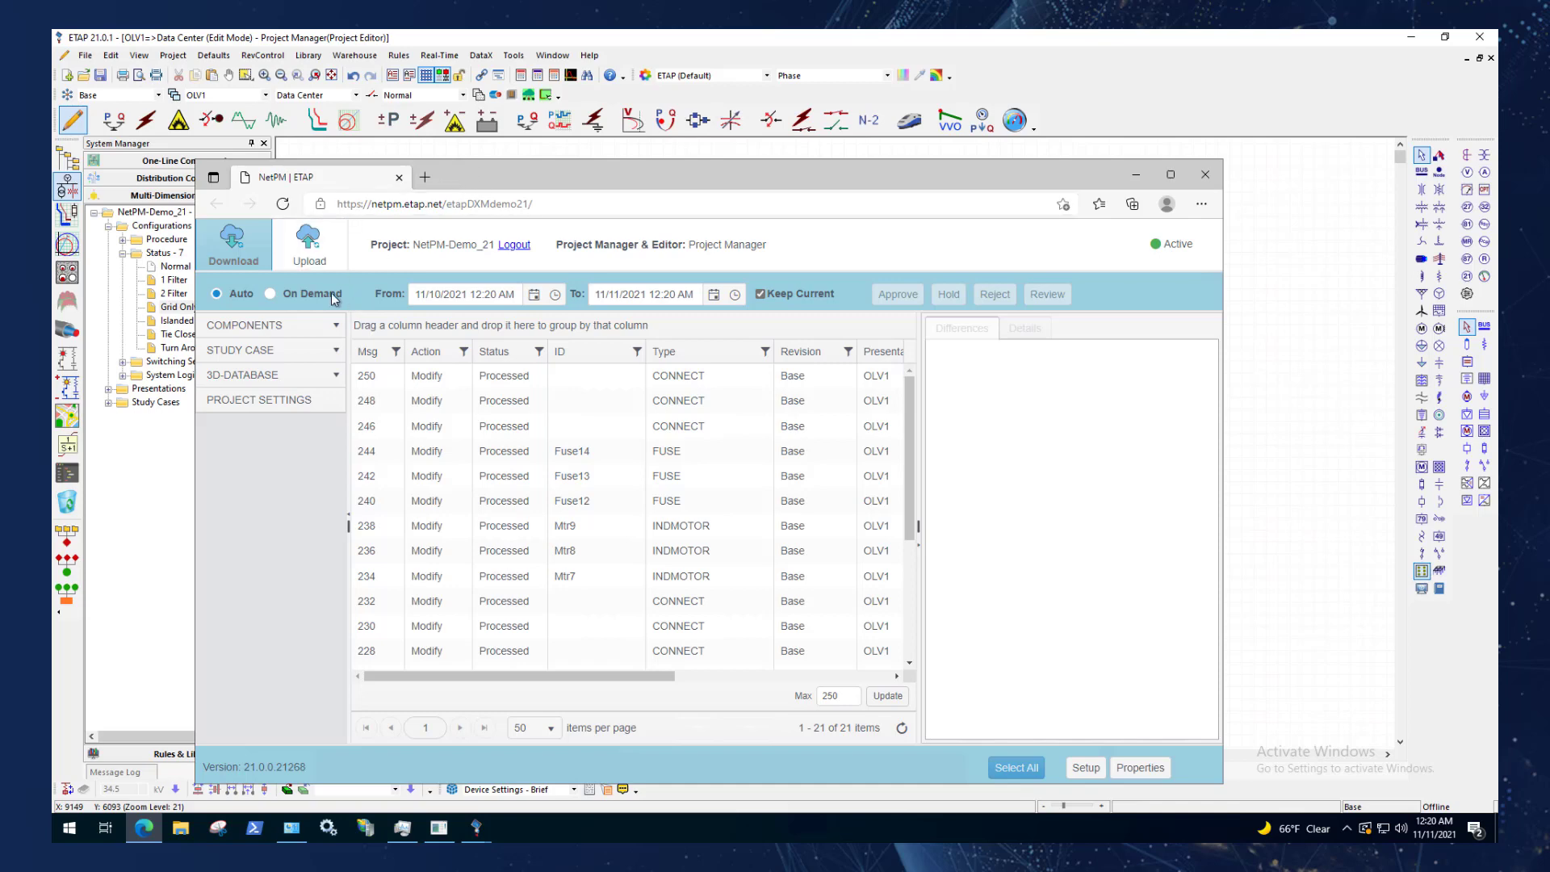
# Step: Download the latest change messages, widen the browser, and compare the download and upload lists
pyautogui.click(247, 261)
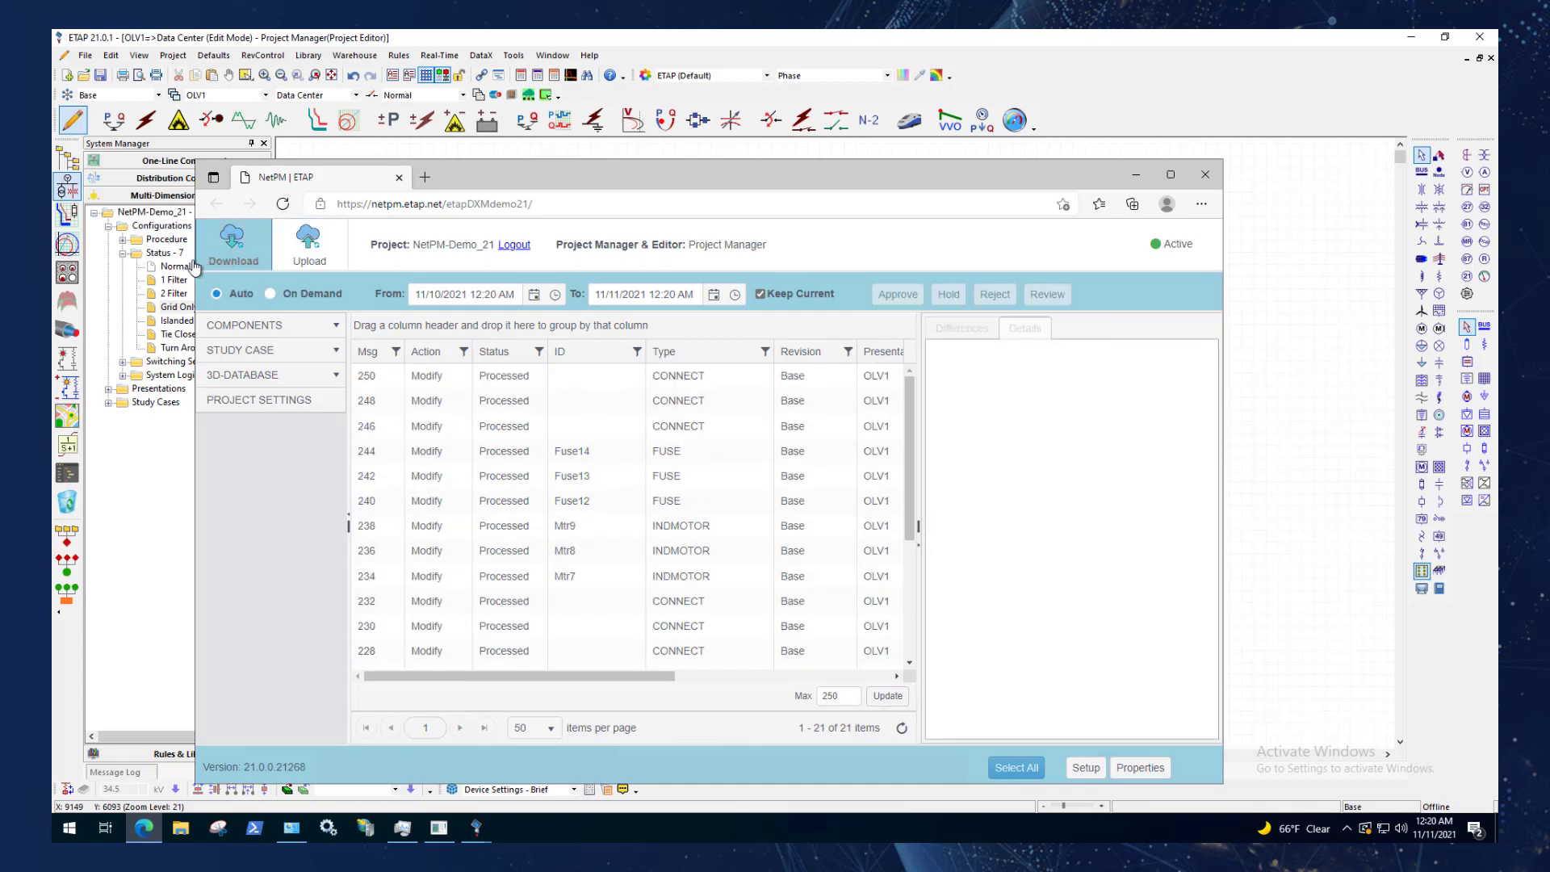
pyautogui.moveTo(195, 266); pyautogui.dragTo(137, 266)
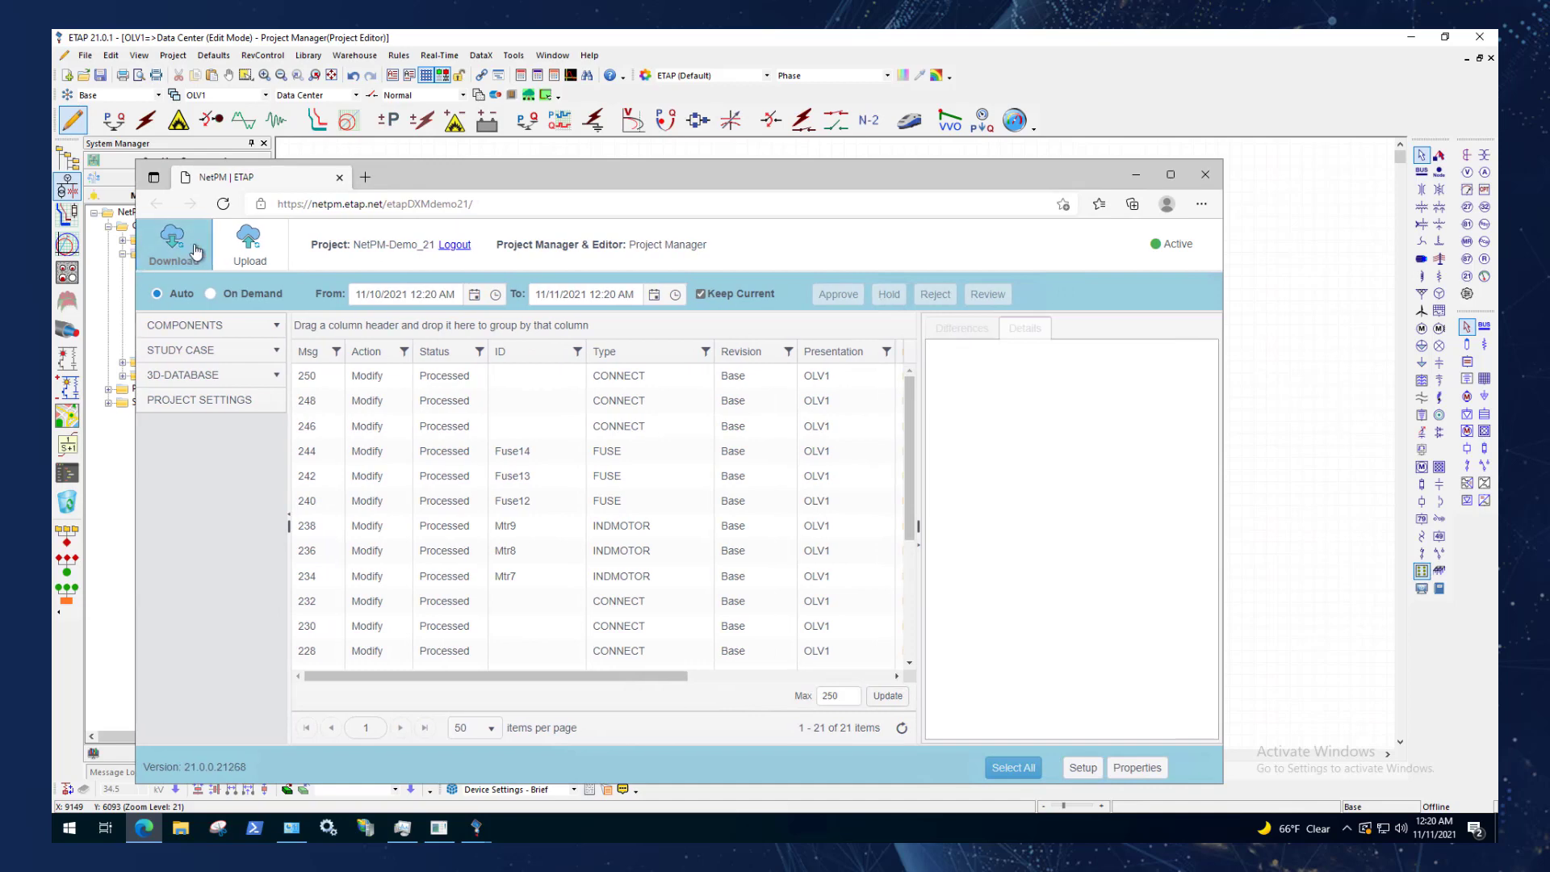
pyautogui.click(247, 257)
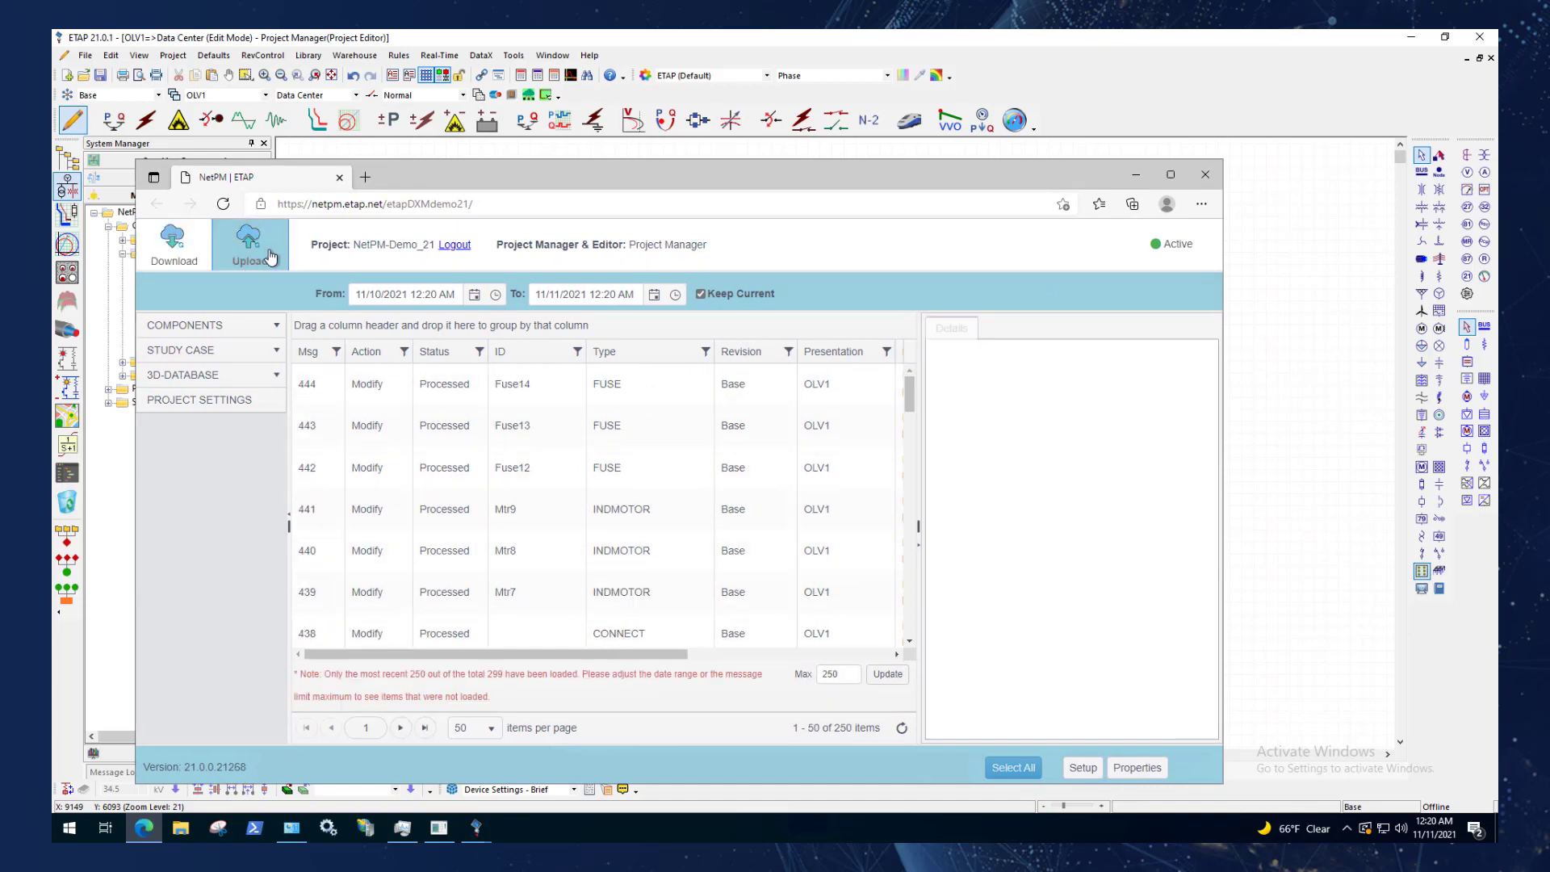
pyautogui.click(196, 258)
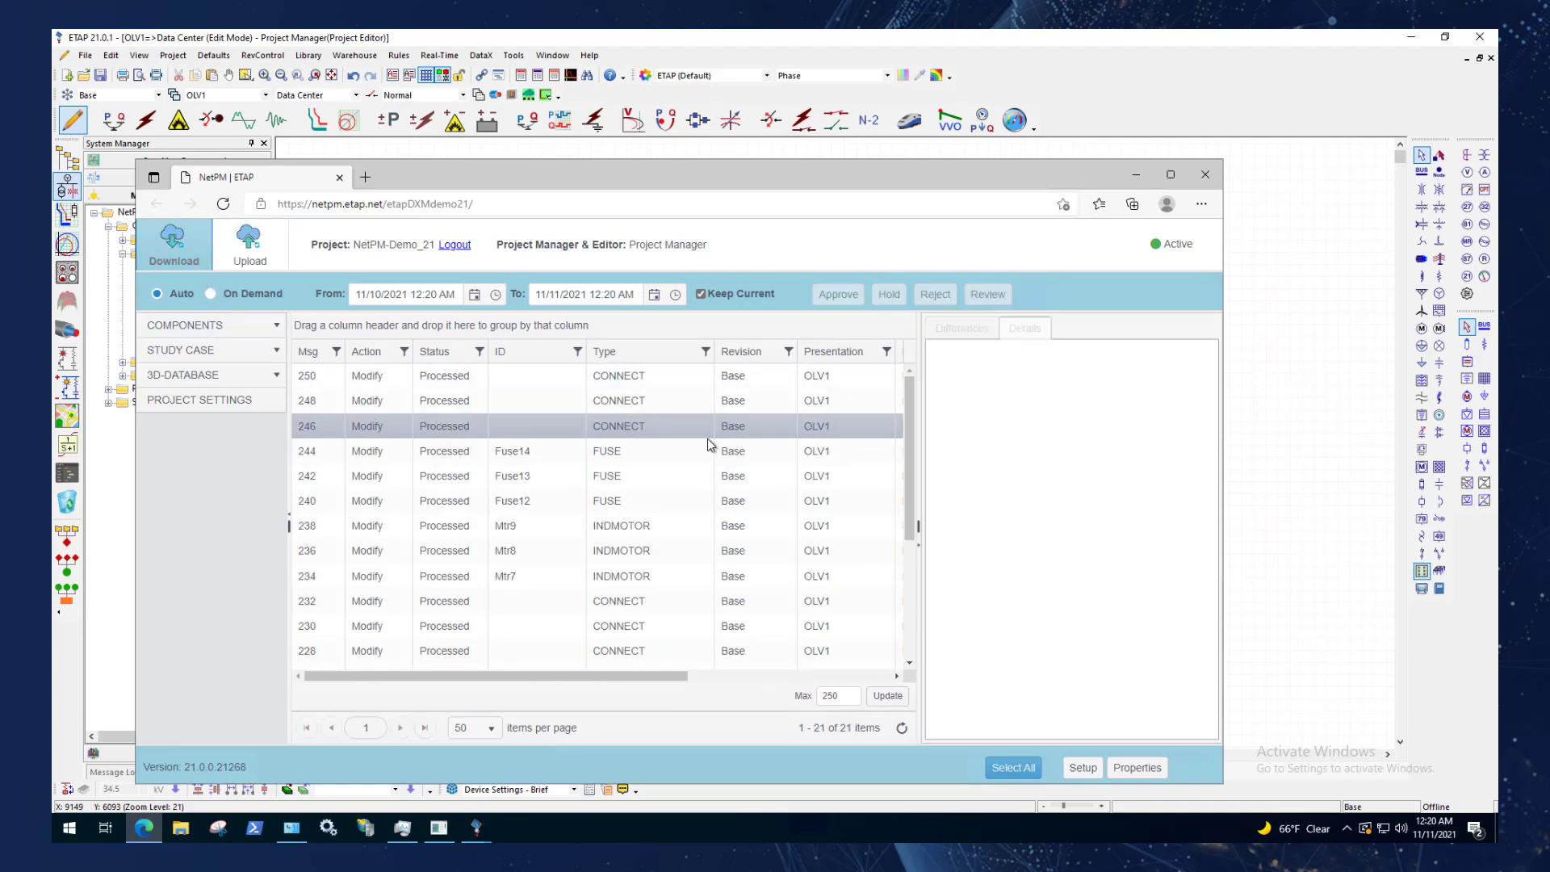
# Step: Hide the Details panel and widen the Engineer column in the uploaded messages list
pyautogui.click(919, 545)
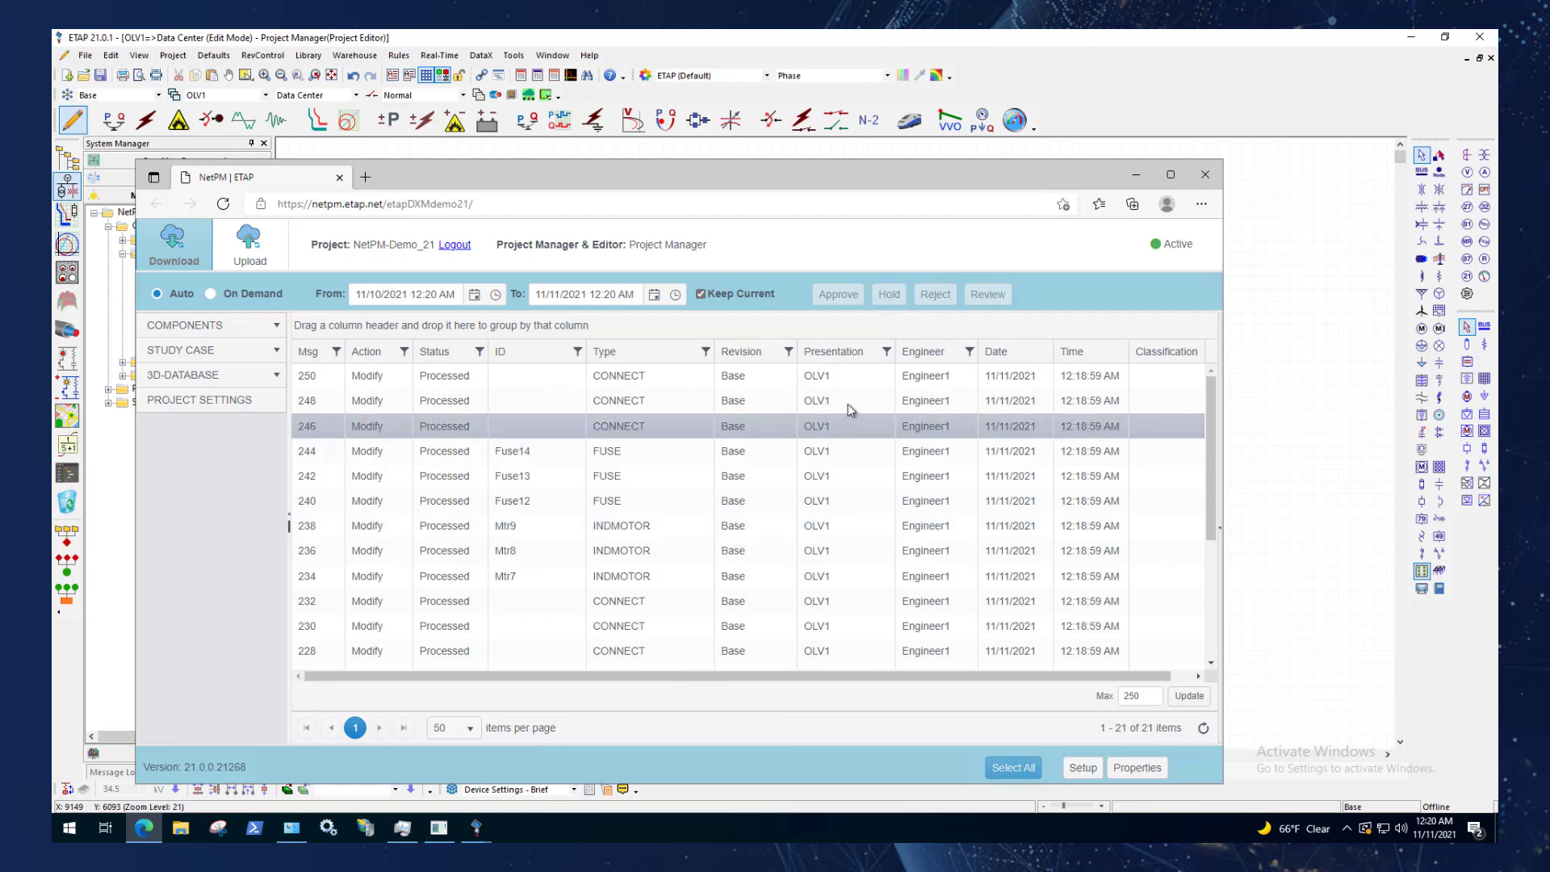
pyautogui.click(250, 246)
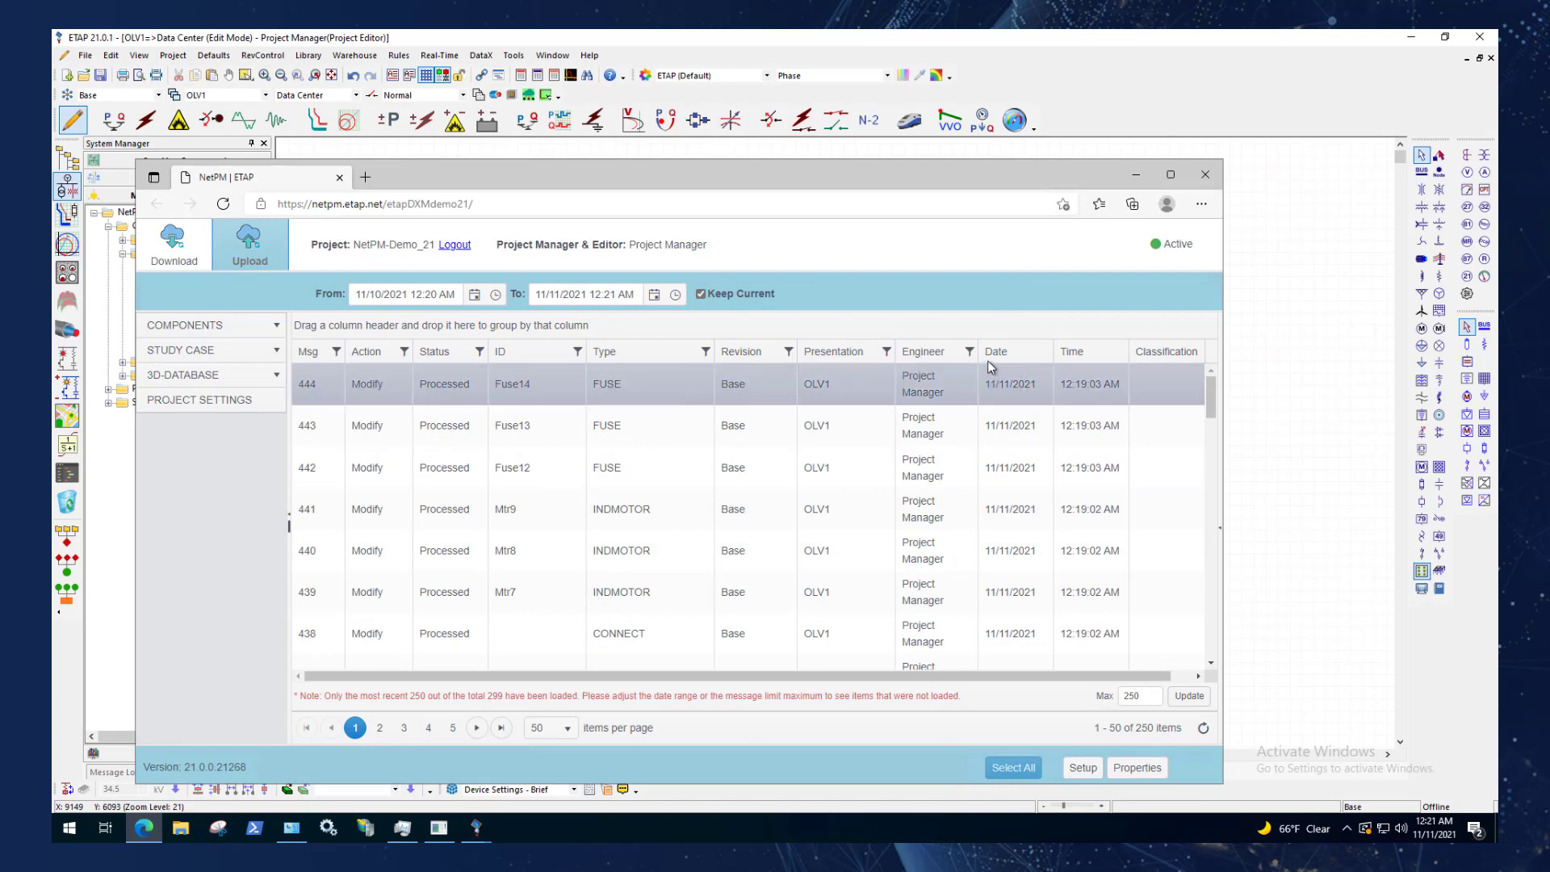
pyautogui.moveTo(977, 353); pyautogui.dragTo(1024, 353)
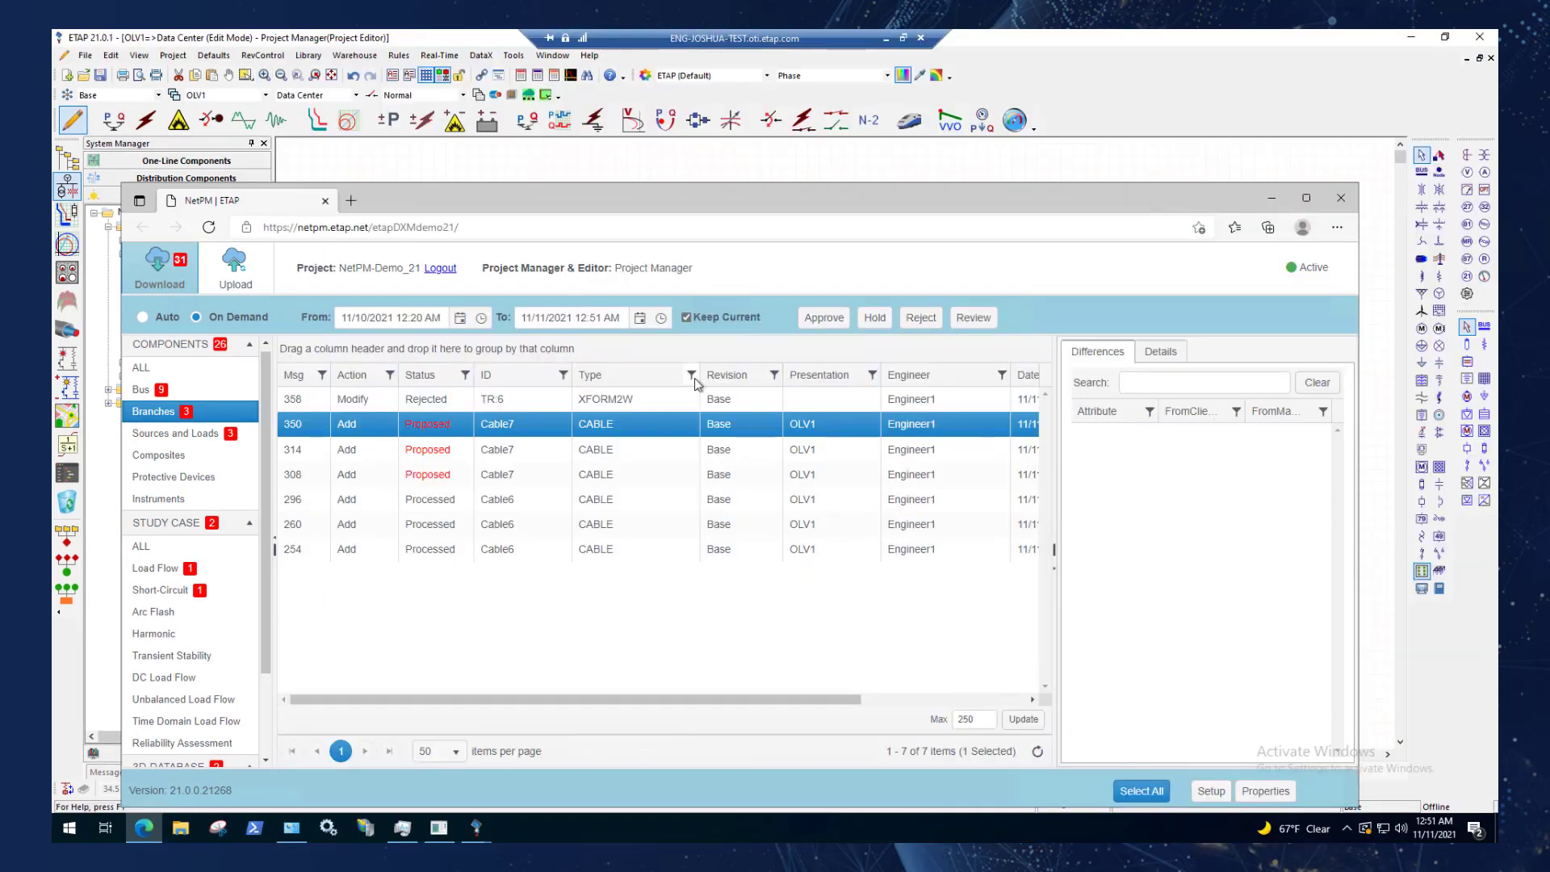
# Step: Filter NetPM to Load Flow study case messages and check ETAP's Load Flow study cases, including LF - Default
pyautogui.moveTo(738, 196); pyautogui.dragTo(856, 126)
pyautogui.click(273, 498)
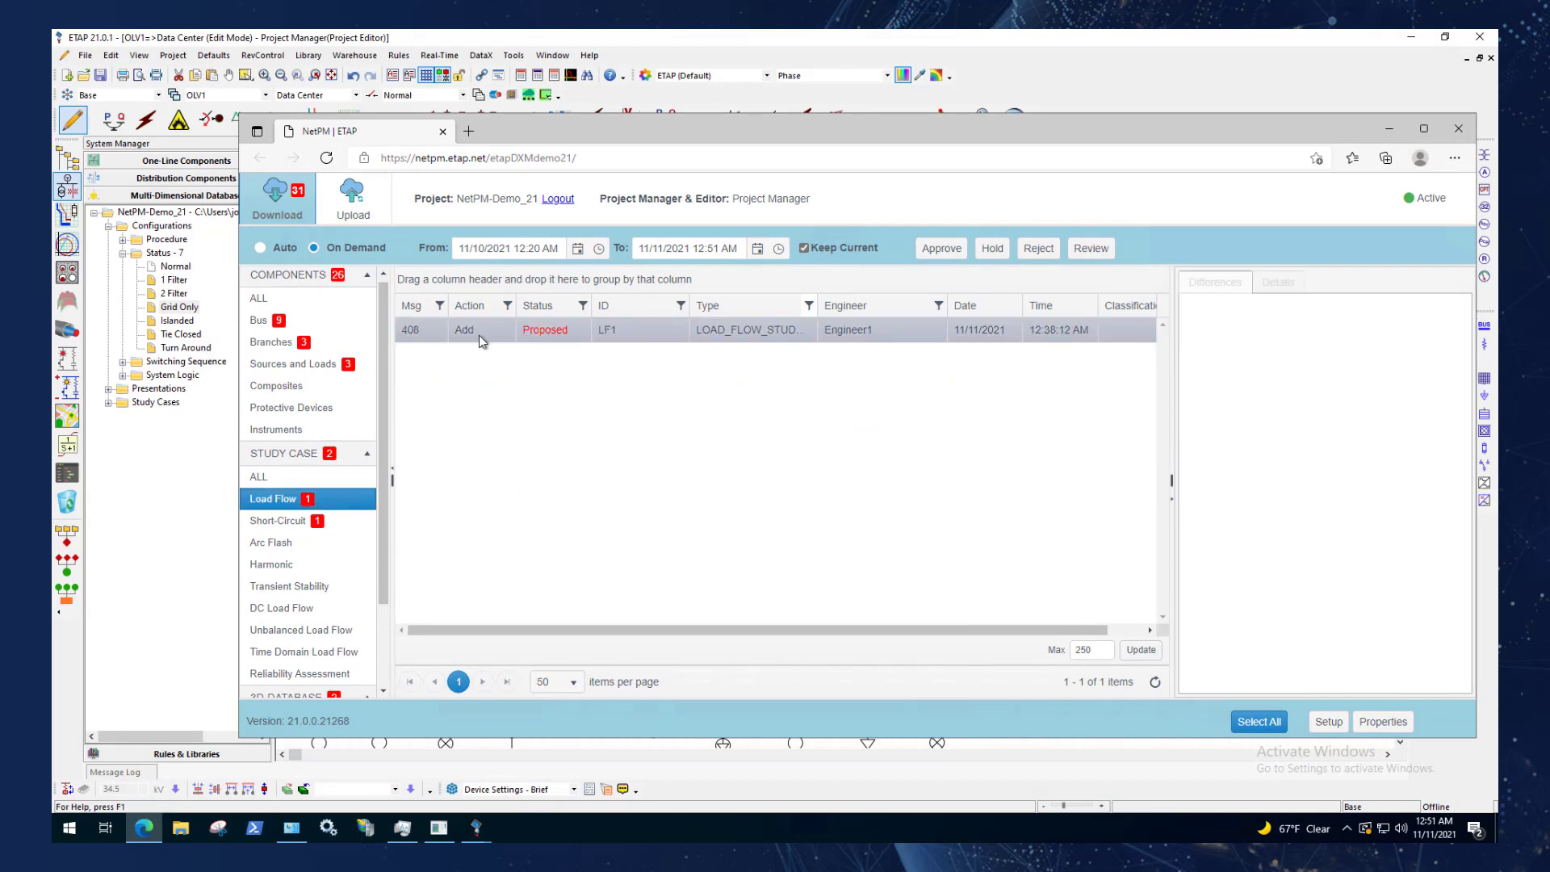
pyautogui.click(109, 403)
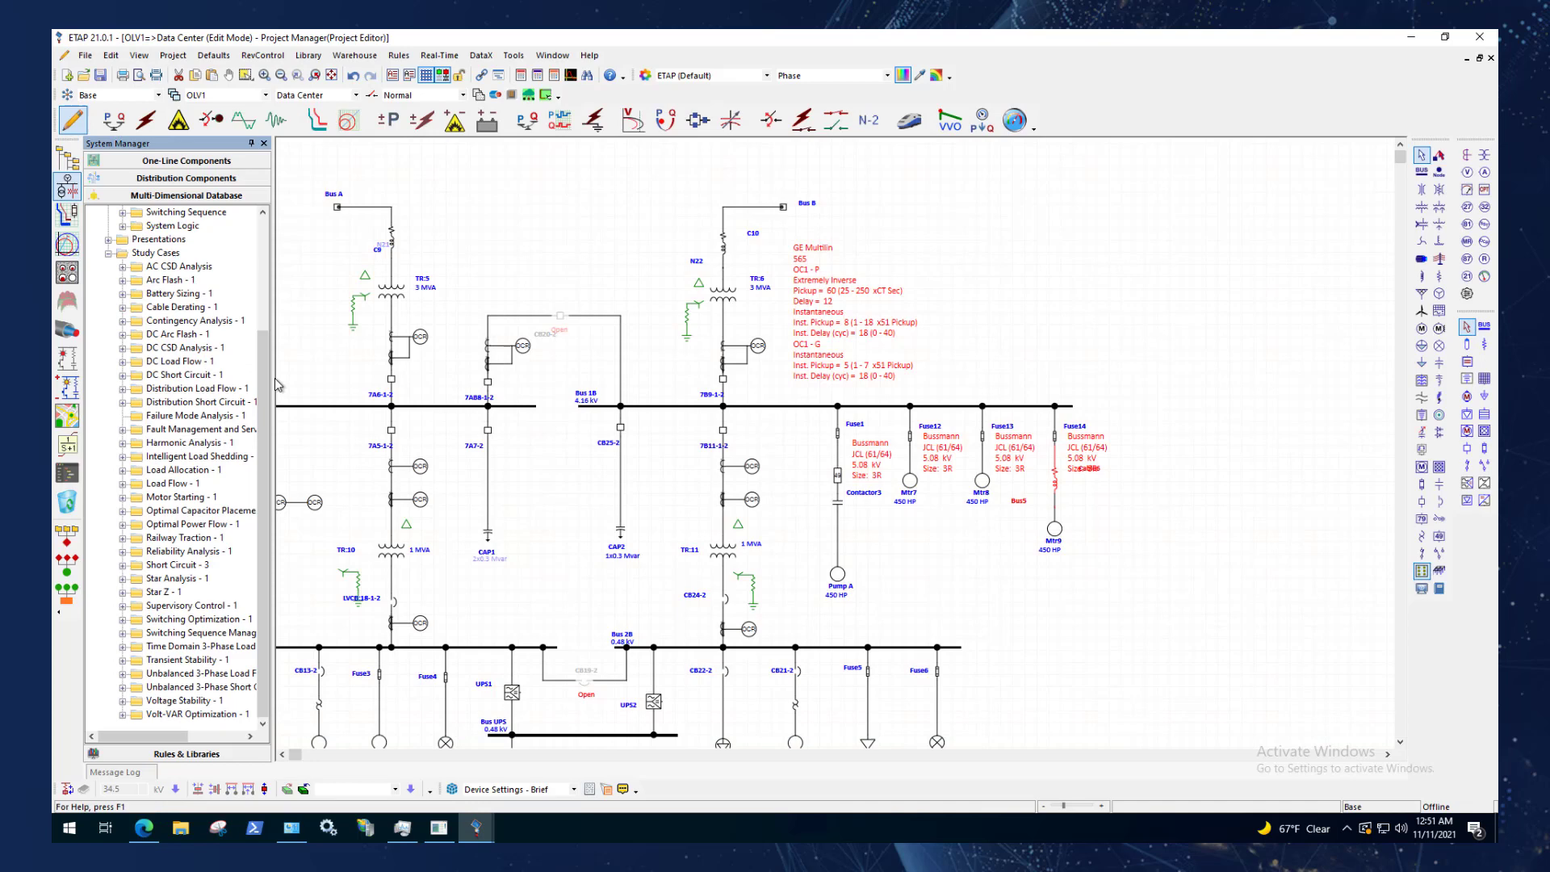
pyautogui.moveTo(276, 384); pyautogui.dragTo(298, 384)
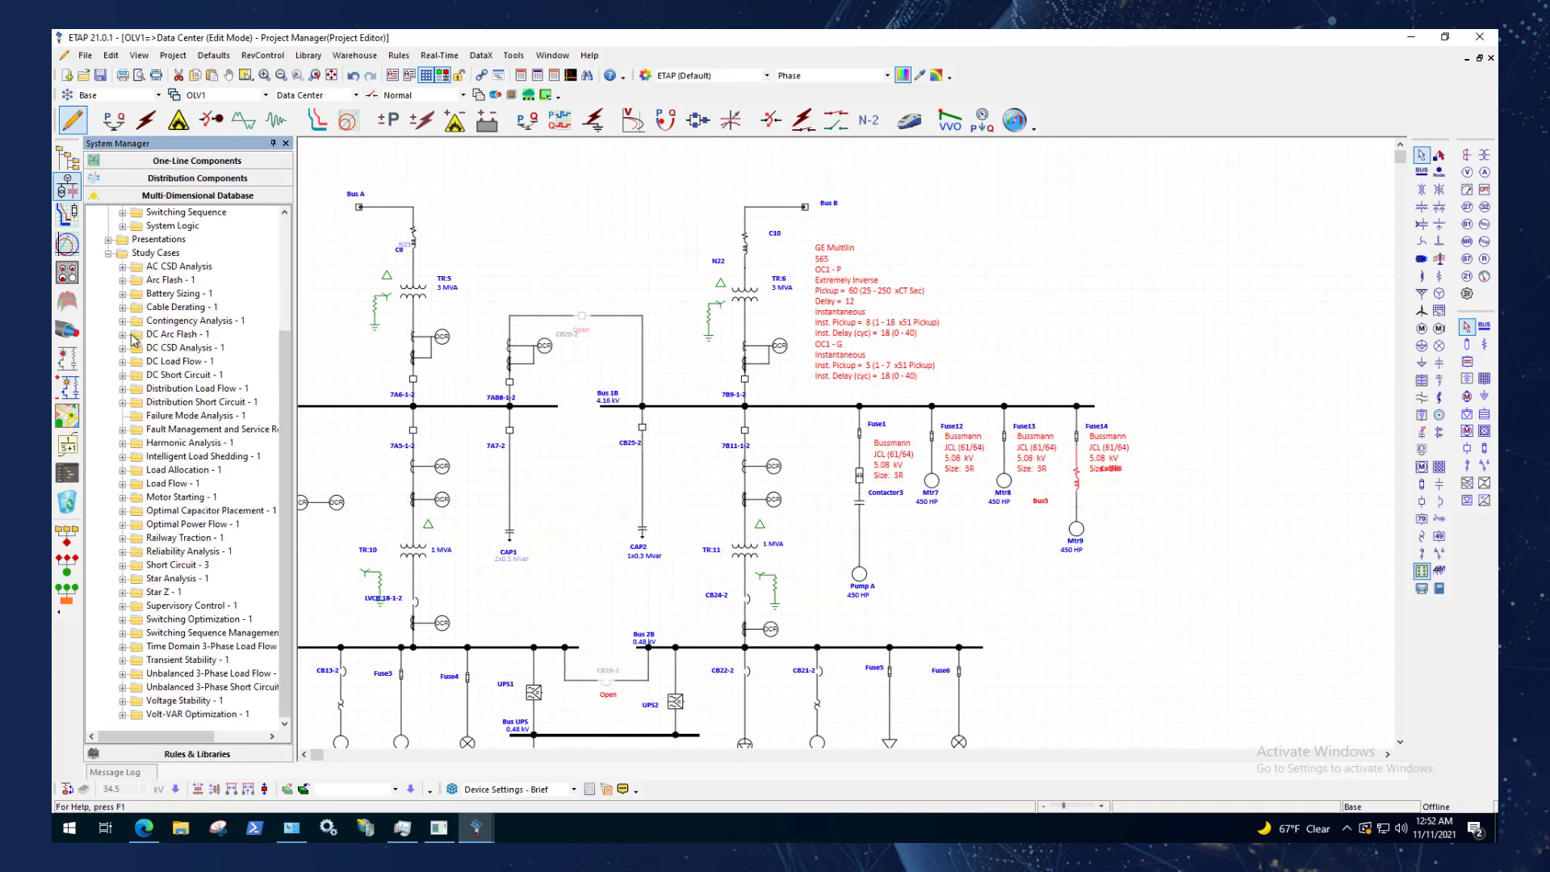
pyautogui.click(123, 483)
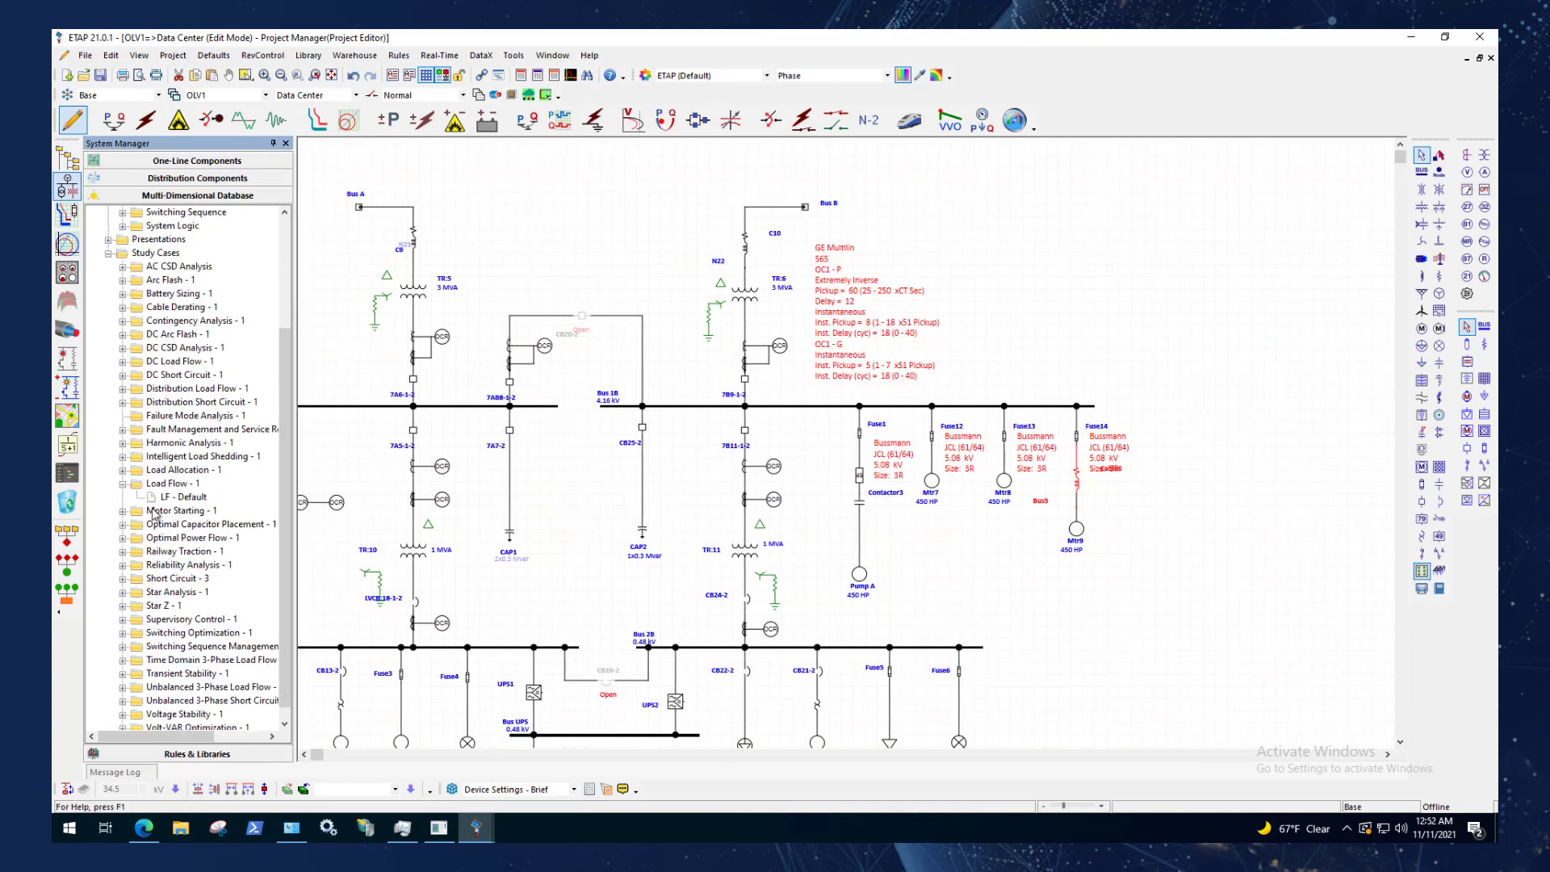
# Step: Approve the LF1 load-flow study case message and view its recorded differences
pyautogui.moveTo(539, 810)
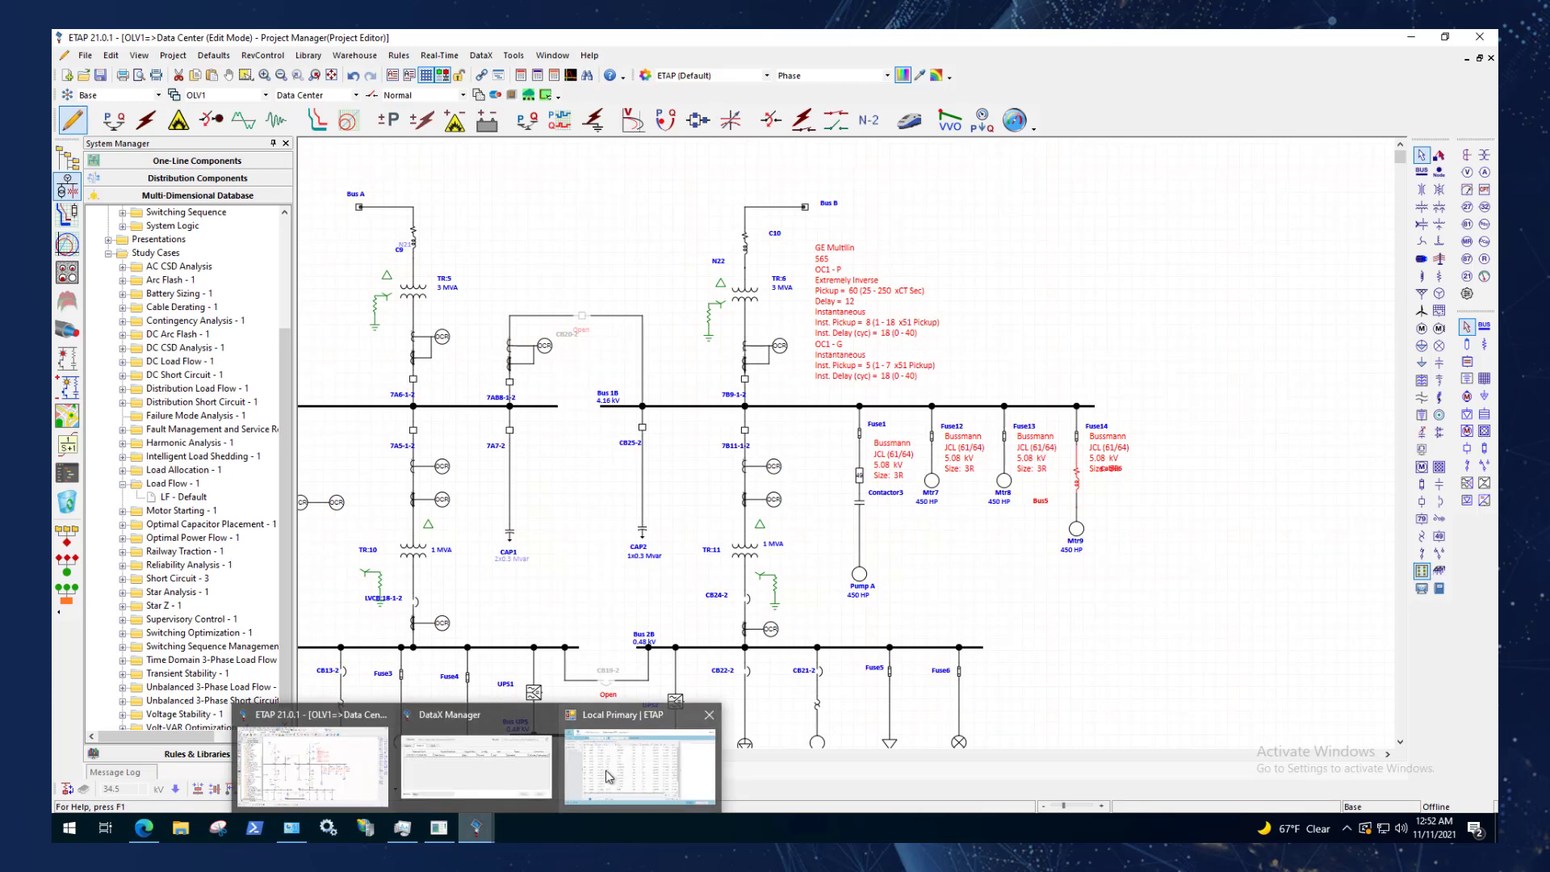
pyautogui.click(634, 766)
pyautogui.click(569, 331)
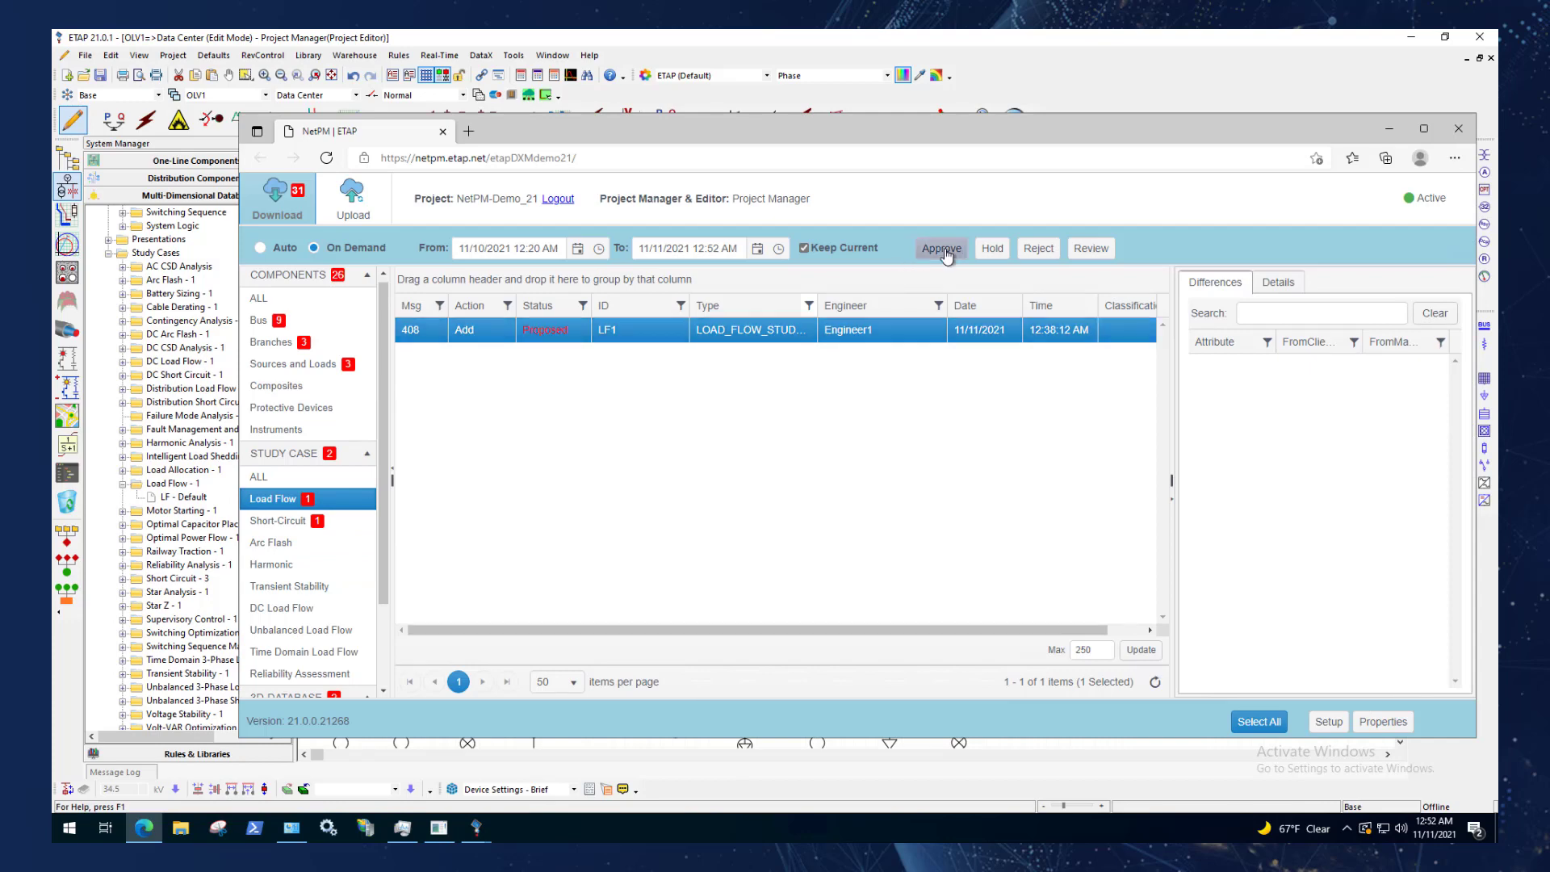
pyautogui.click(945, 254)
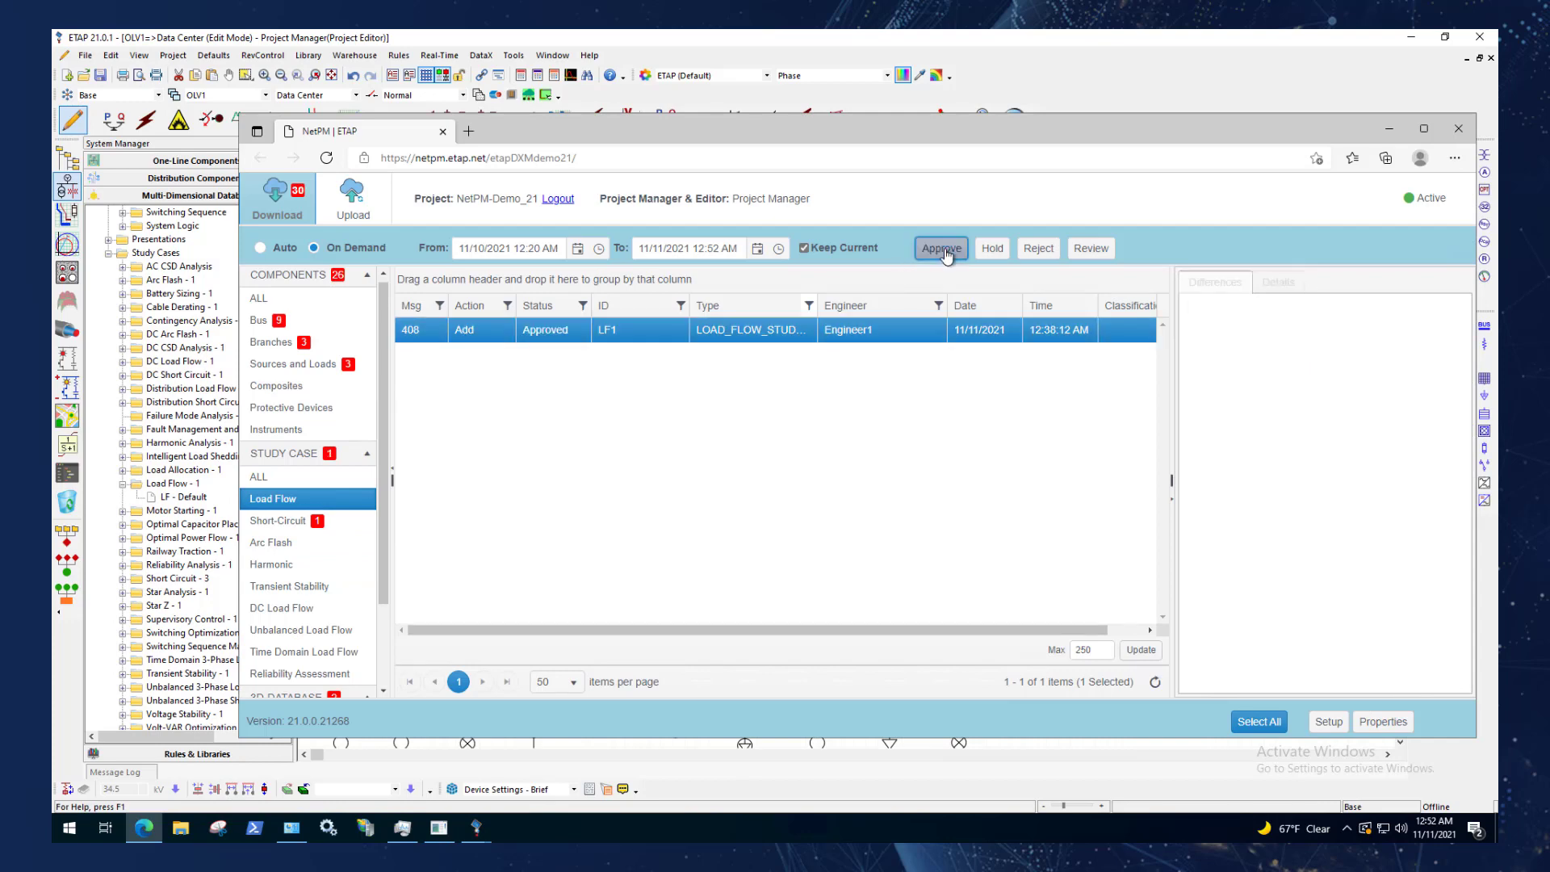
pyautogui.click(533, 331)
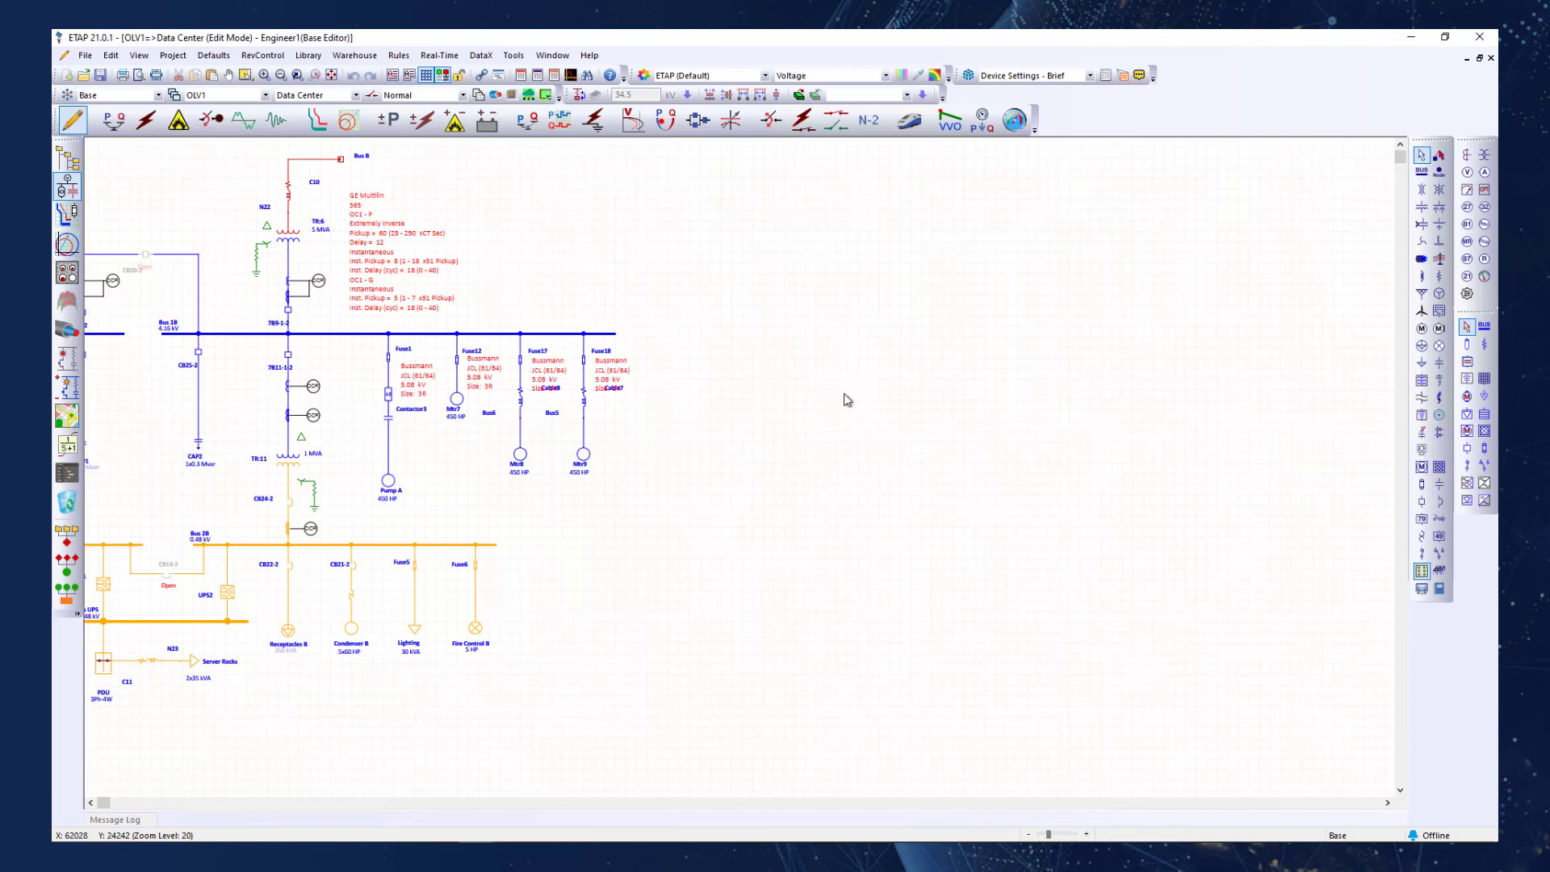
# Step: In Template Quick Pick, browse the ANSI templates and confirm IEEE Test Systems > IEEE 14 BUS
pyautogui.click(799, 95)
pyautogui.doubleClick(575, 320)
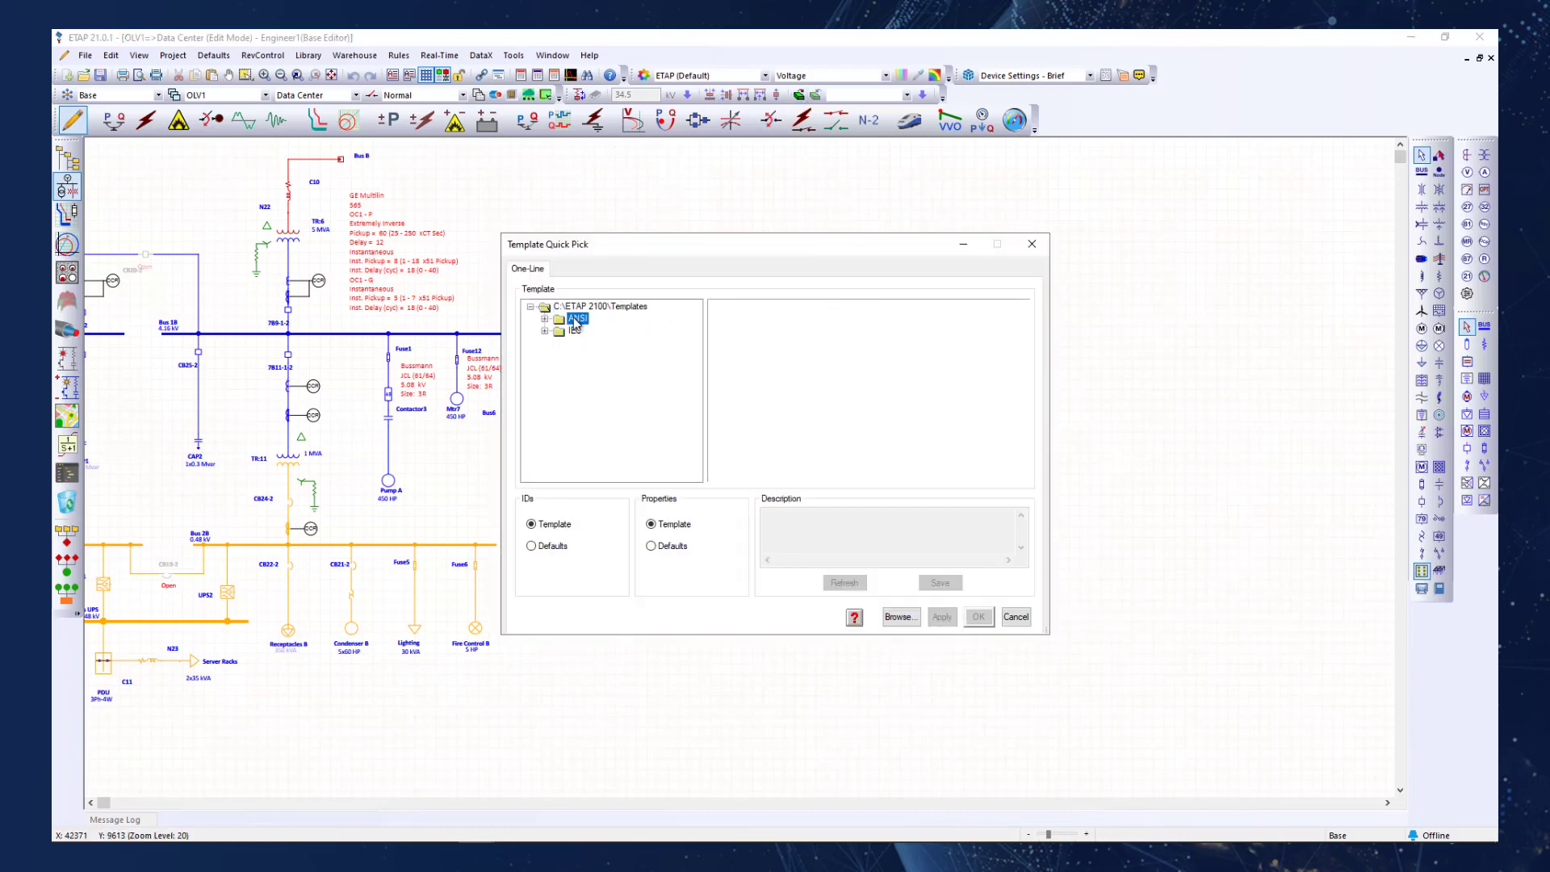
pyautogui.click(601, 334)
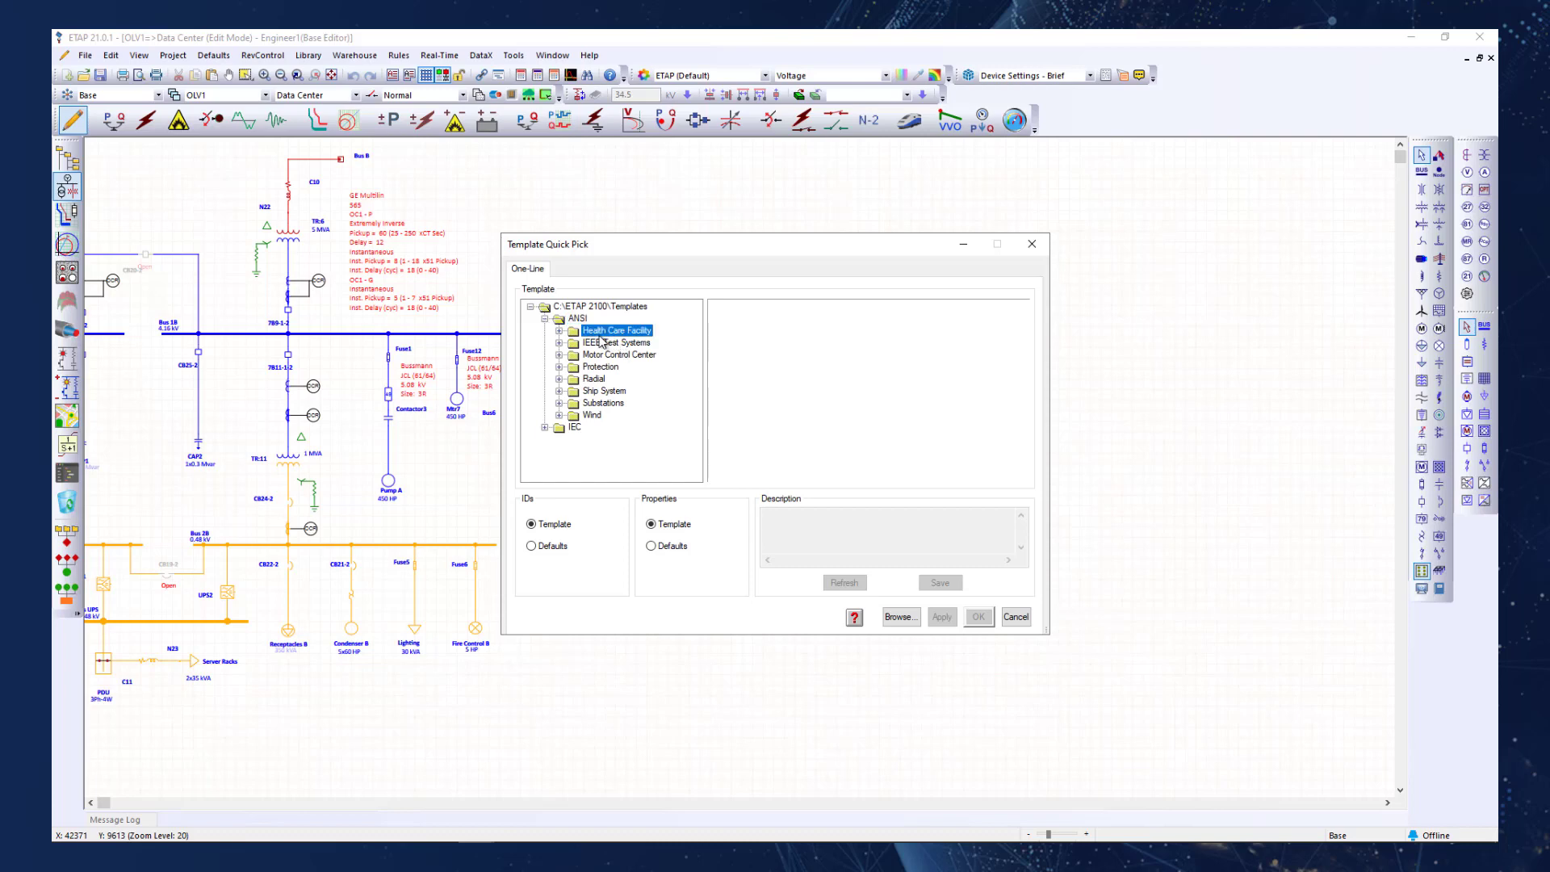
pyautogui.click(559, 331)
pyautogui.click(630, 342)
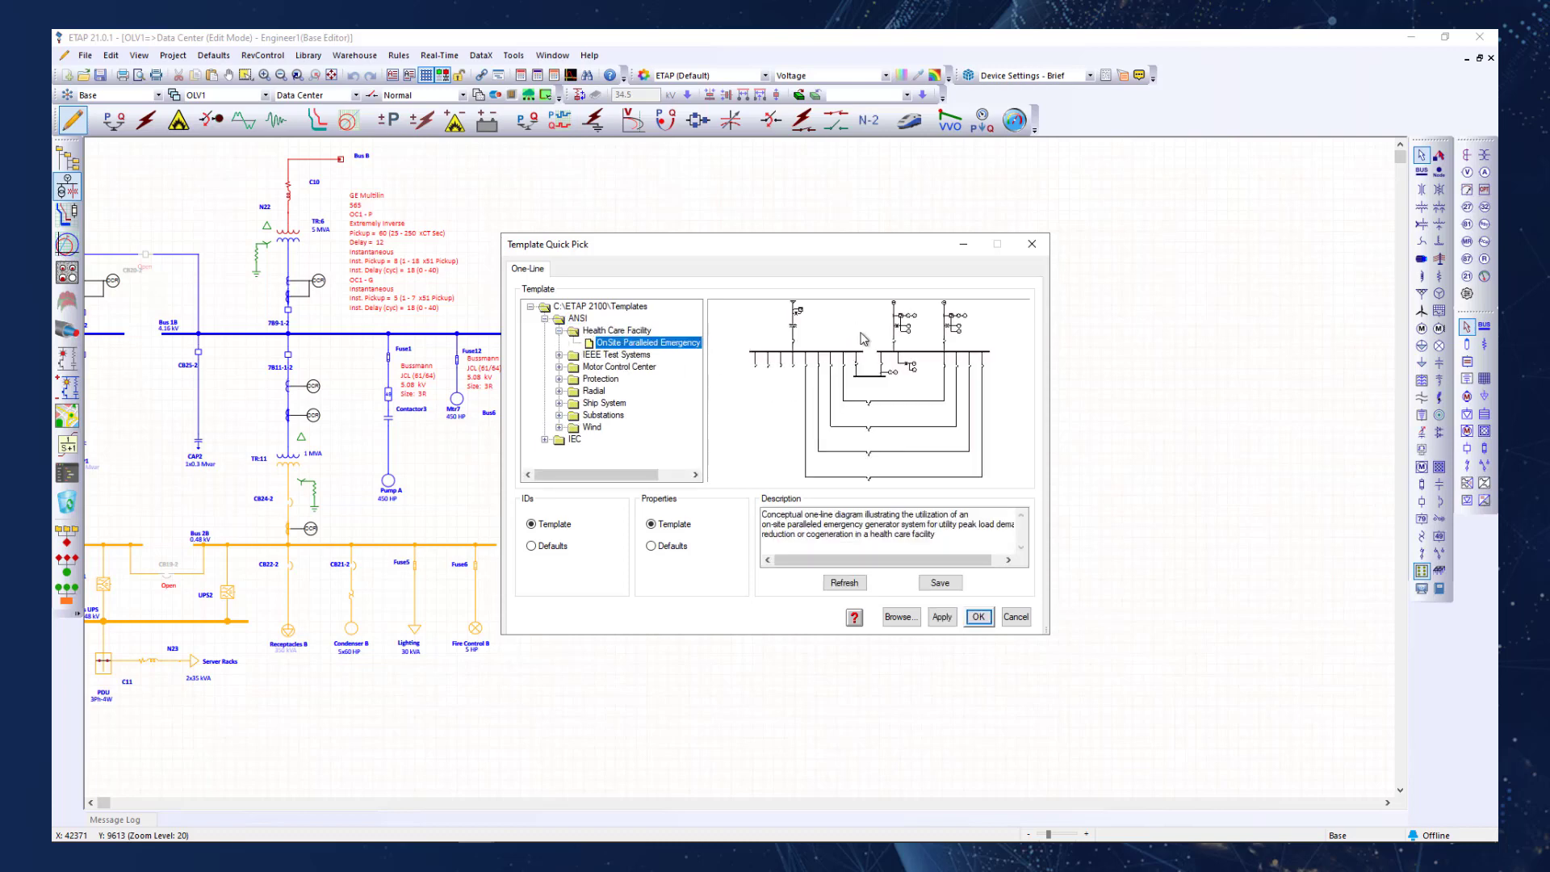
pyautogui.click(559, 356)
pyautogui.click(621, 366)
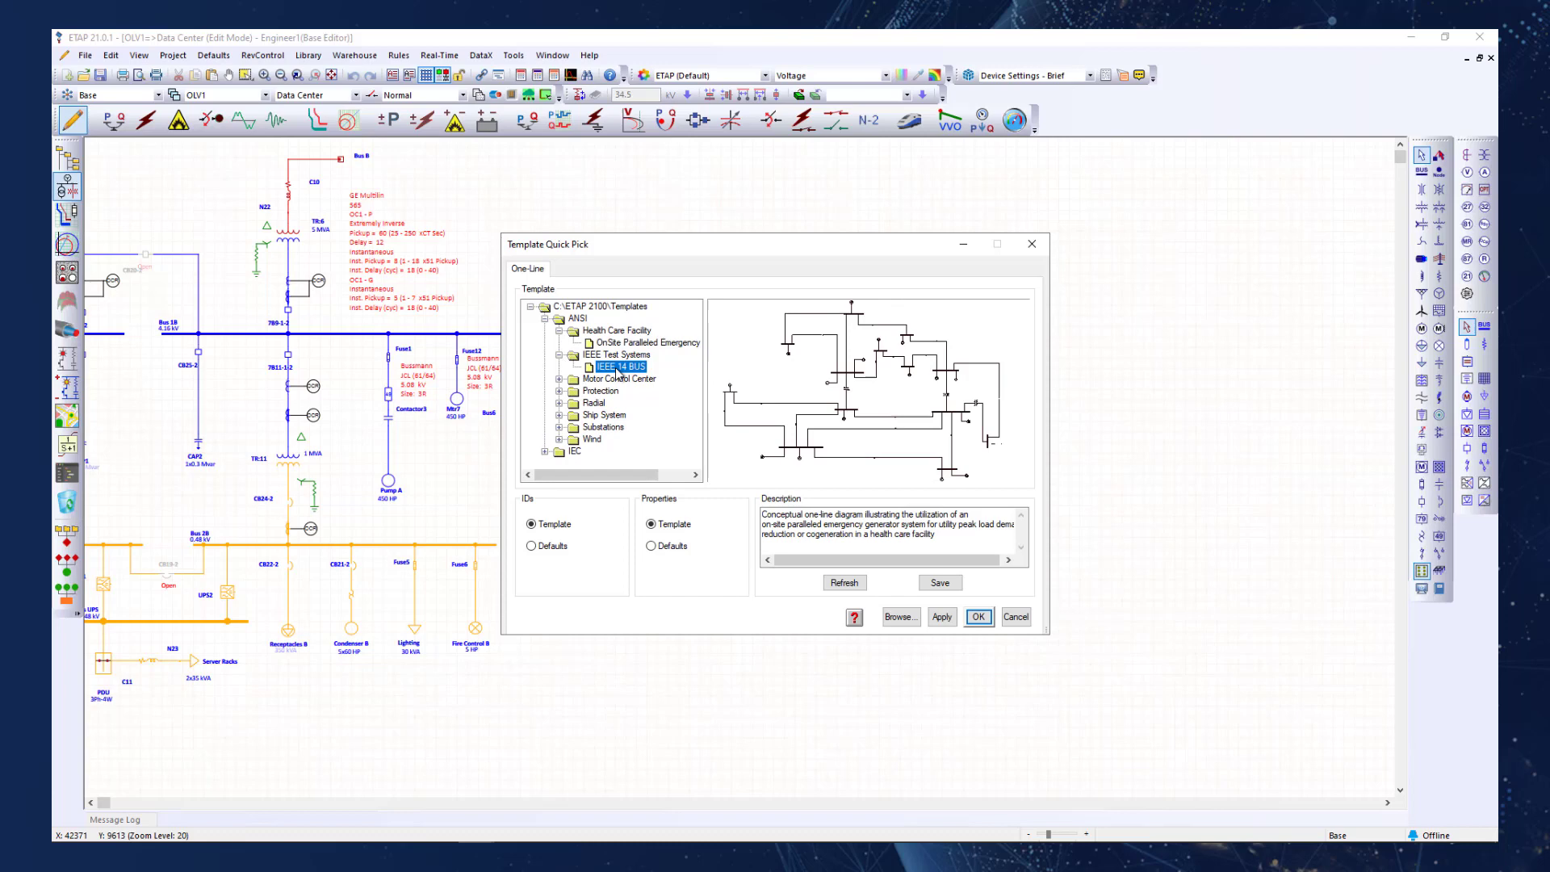
pyautogui.click(979, 618)
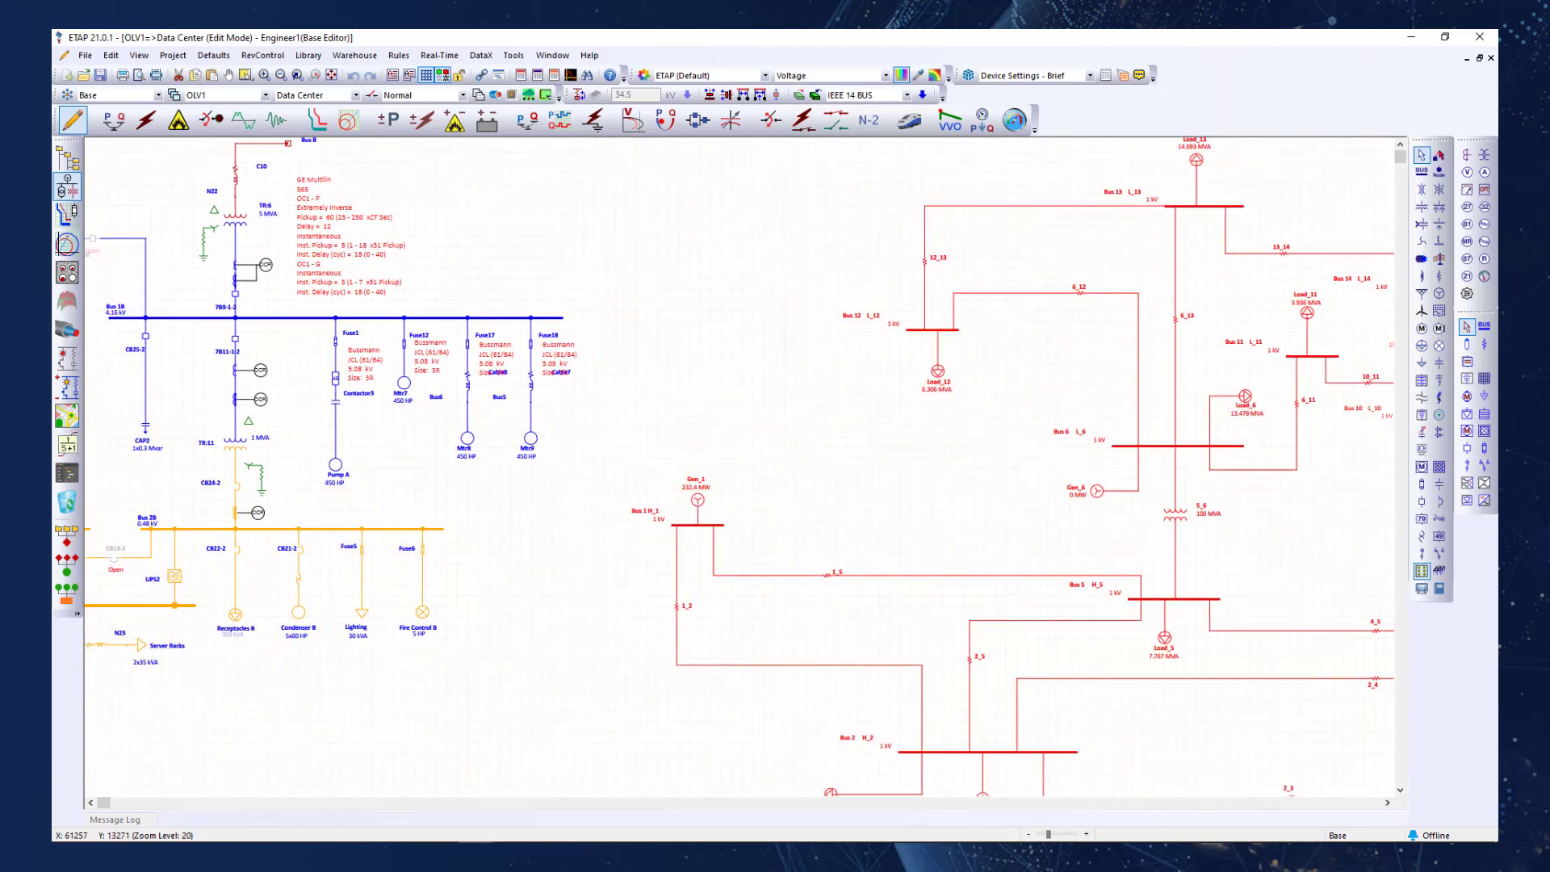
# Step: Drop the IEEE 14-bus network right of the existing circuits, then zoom out and center it
pyautogui.click(968, 457)
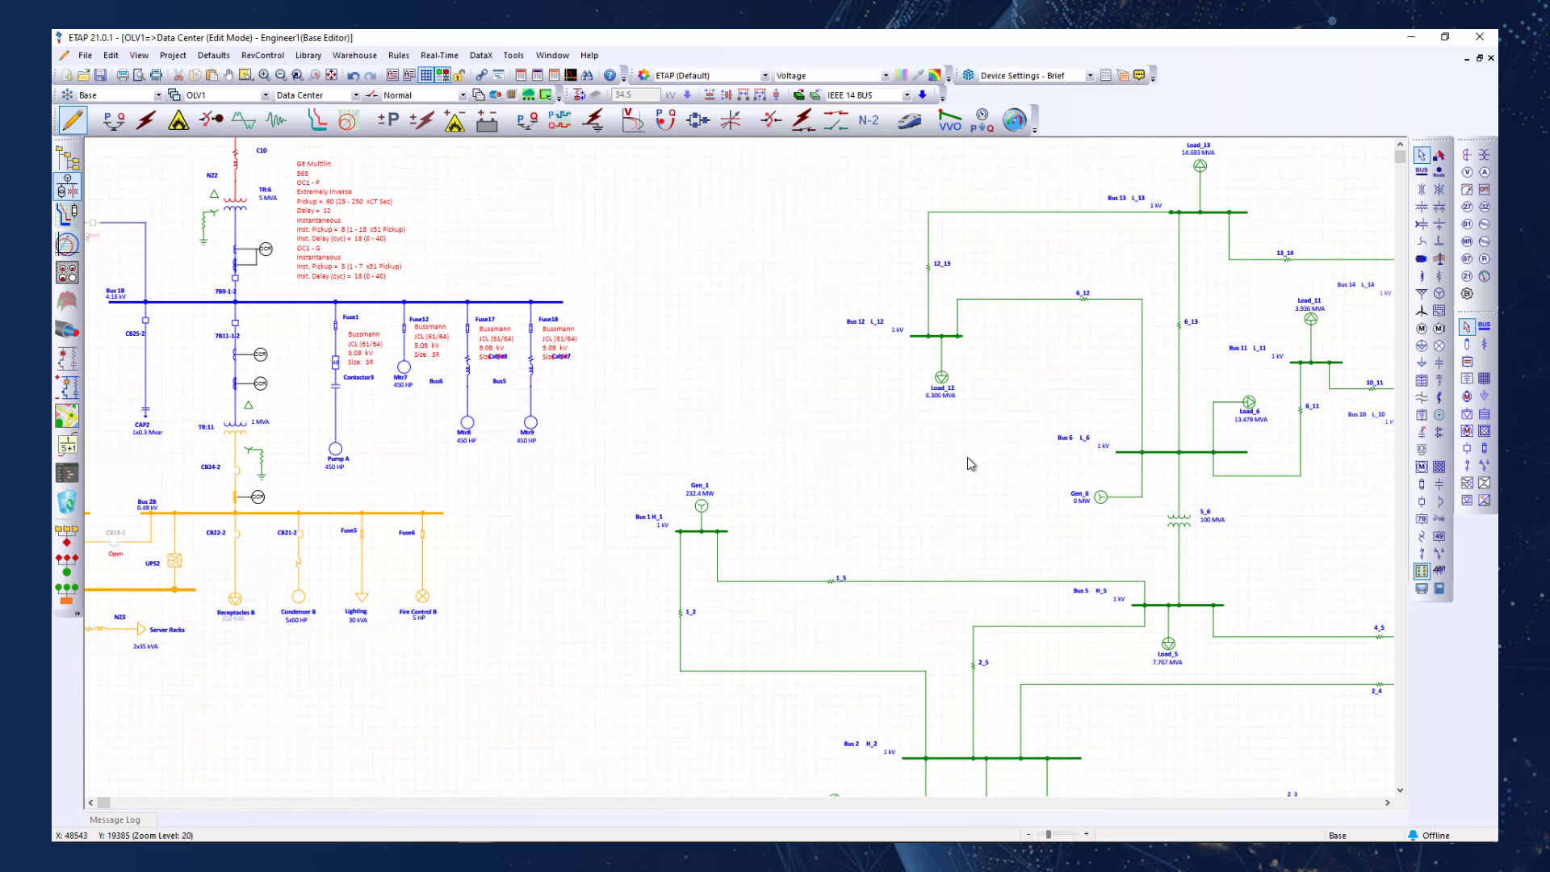
pyautogui.scroll(-2, 967, 457)
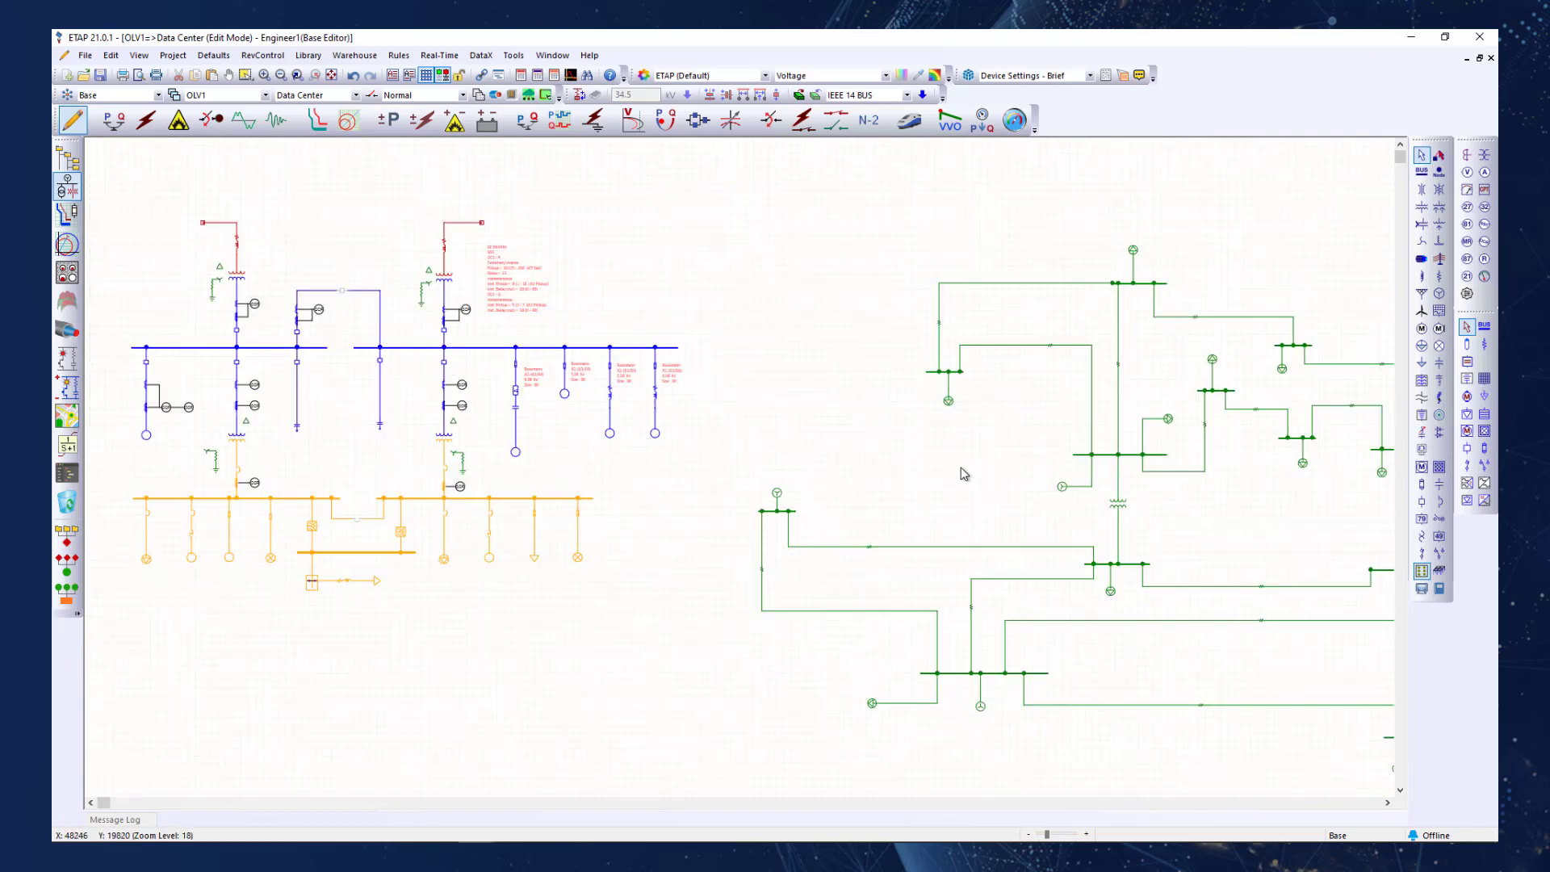
pyautogui.moveTo(1009, 462); pyautogui.dragTo(783, 444)
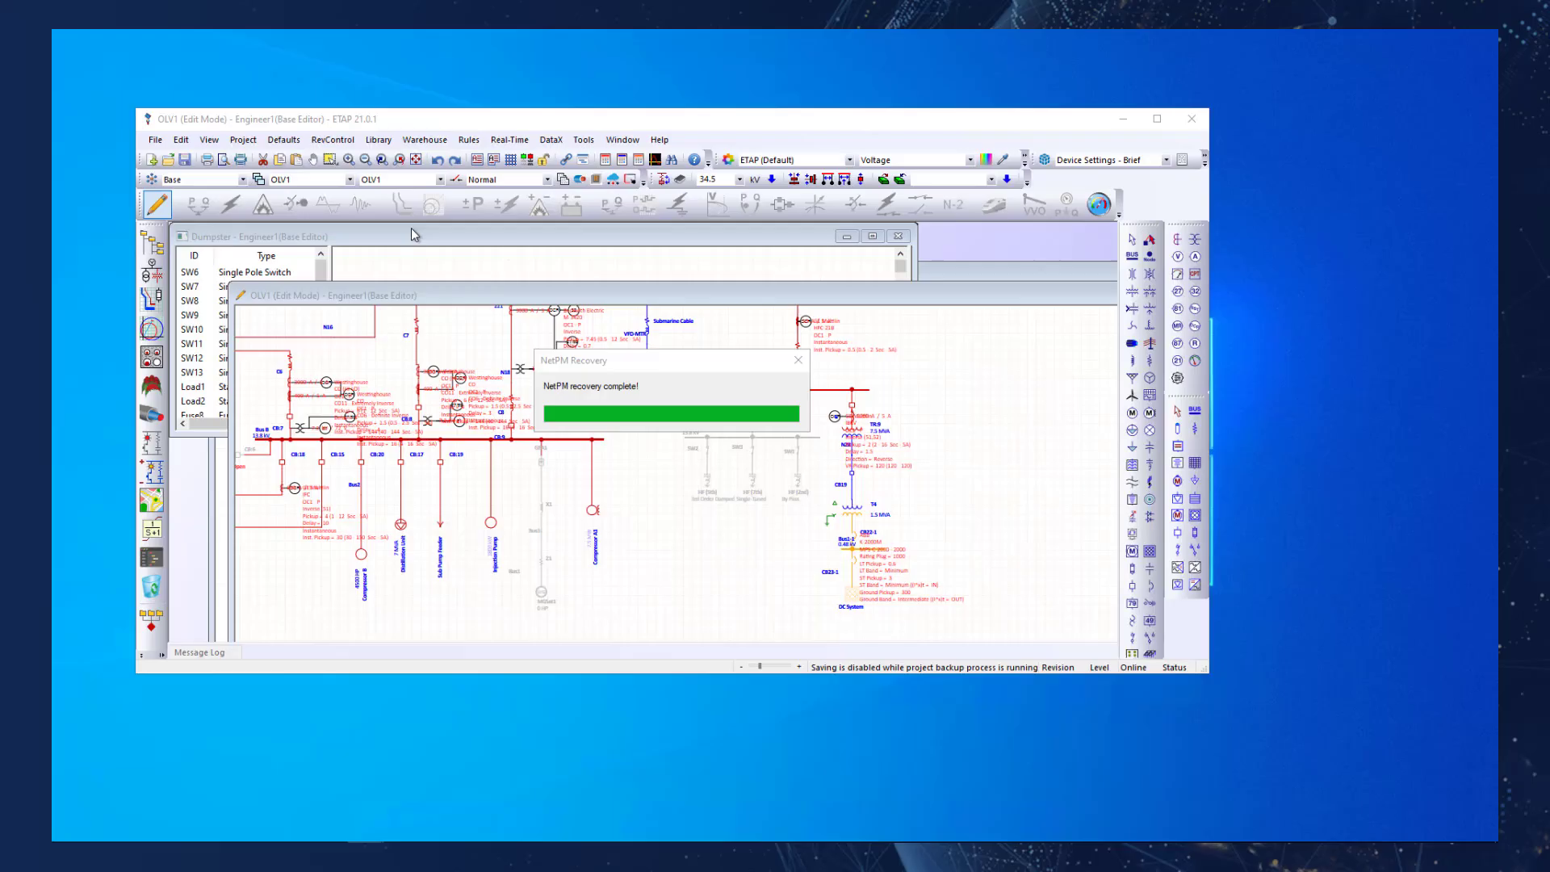
# Step: Switch to the Data Center presentation, maximize ETAP, and pan across the recovered 14-bus network
pyautogui.click(422, 179)
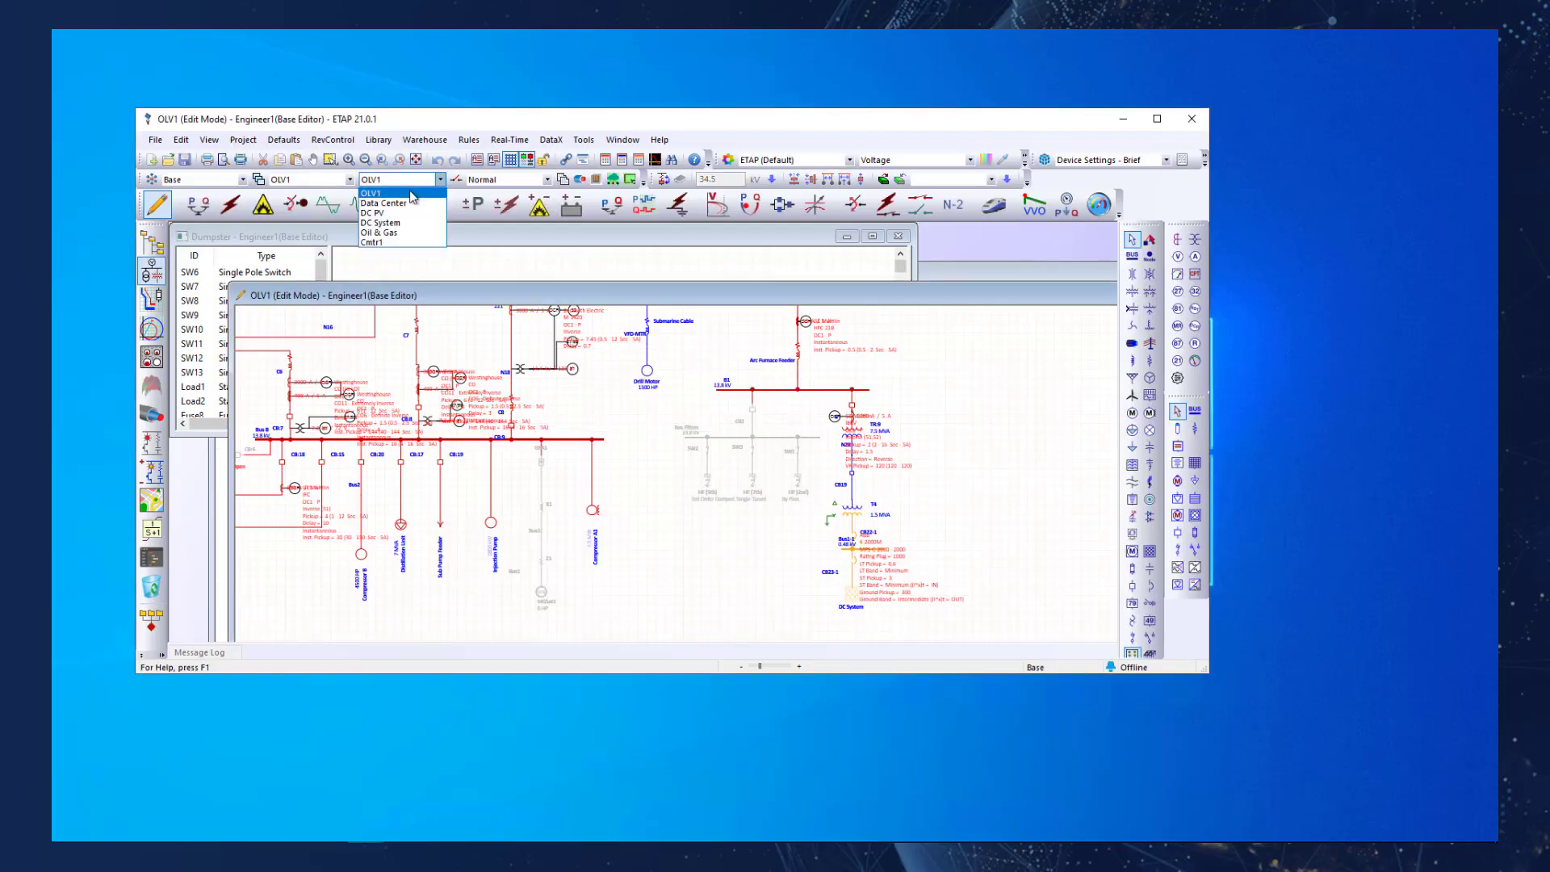
pyautogui.click(406, 203)
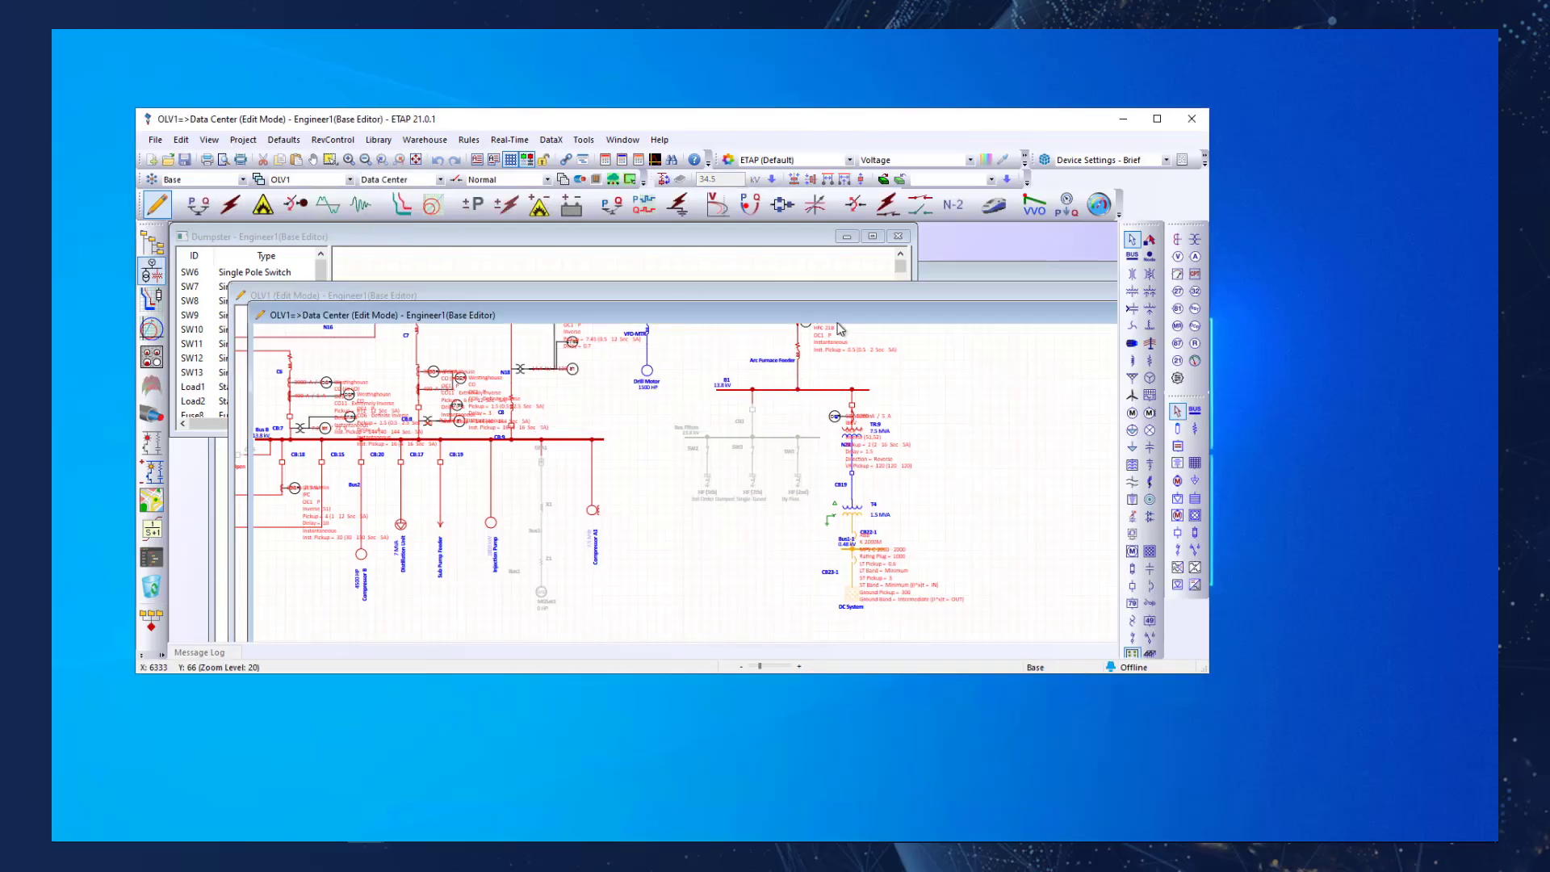
pyautogui.click(1156, 120)
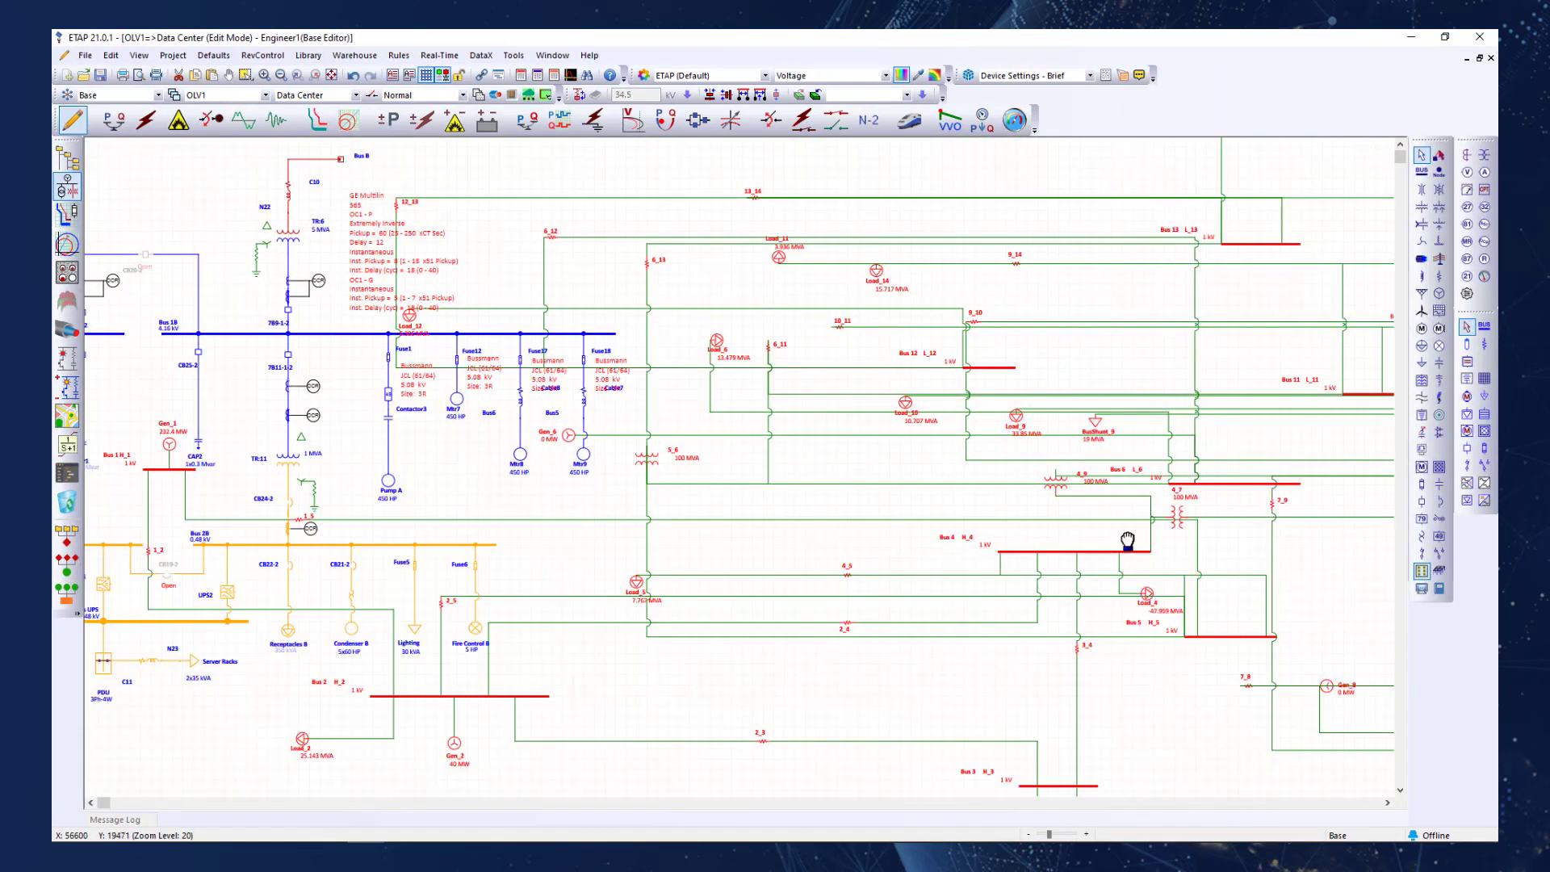
pyautogui.moveTo(1128, 543); pyautogui.dragTo(1040, 543)
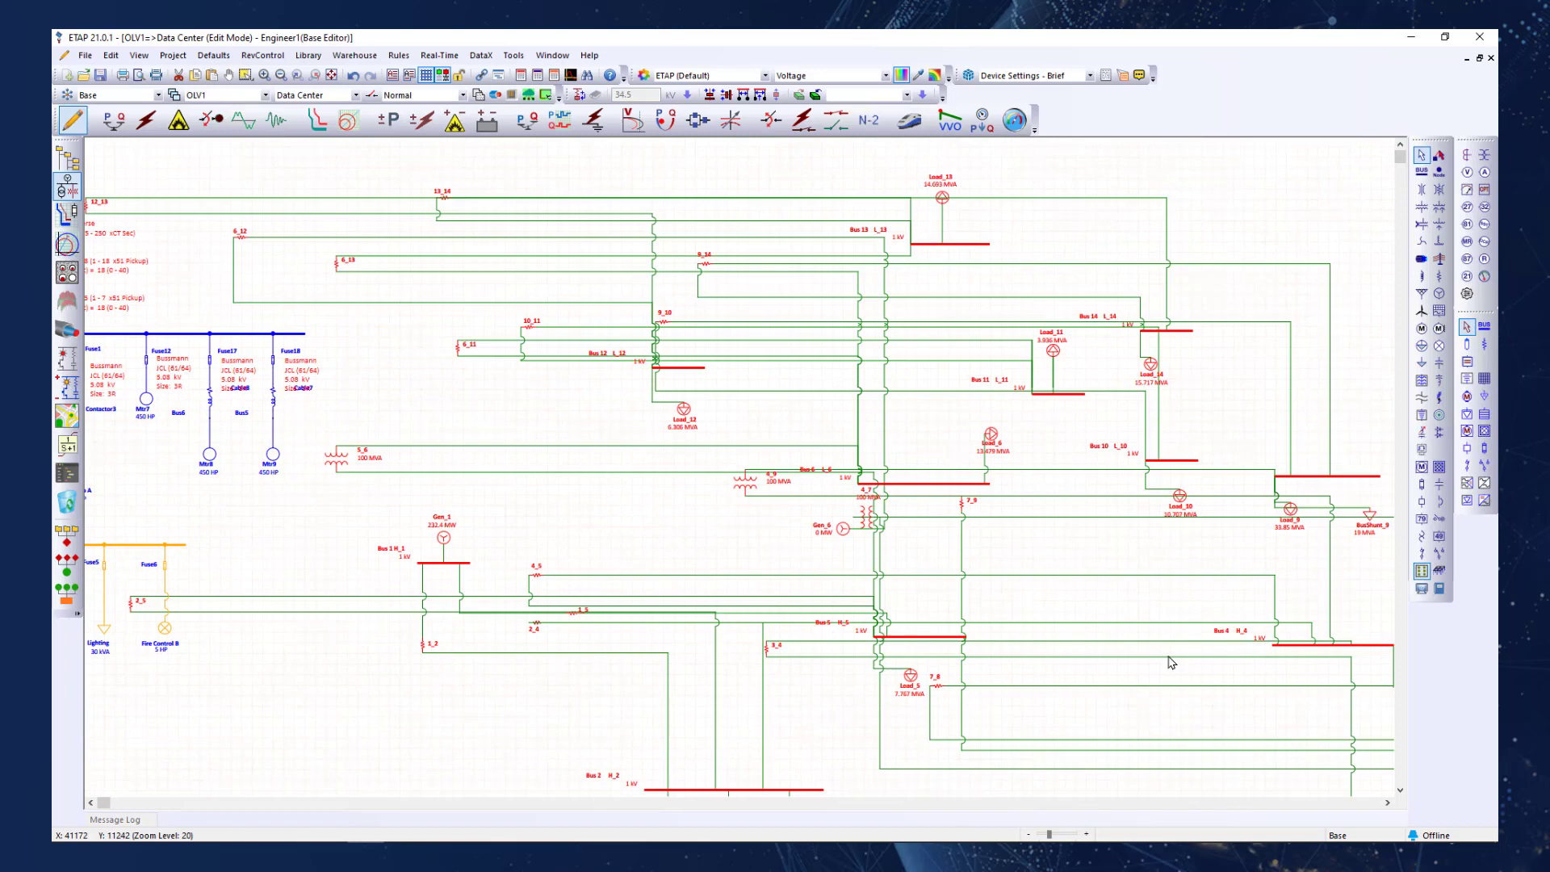